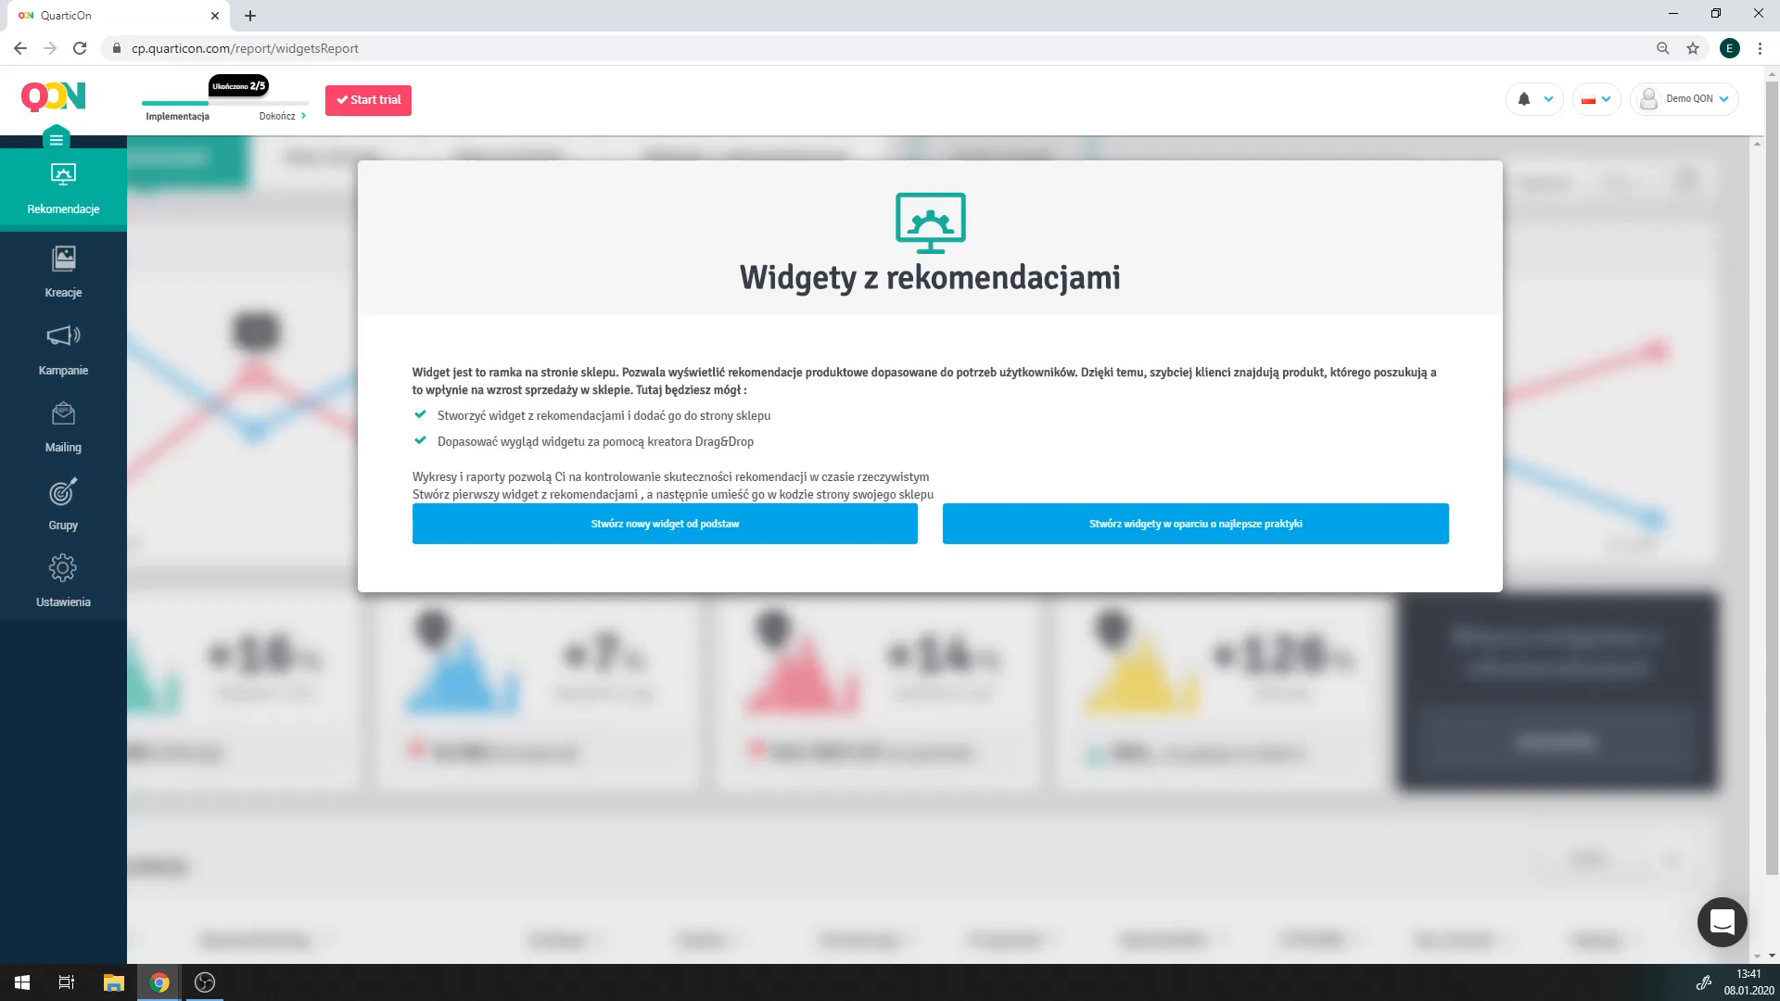
Open the Grupy section listing the 31 existing recipient groups.
left_click(65, 487)
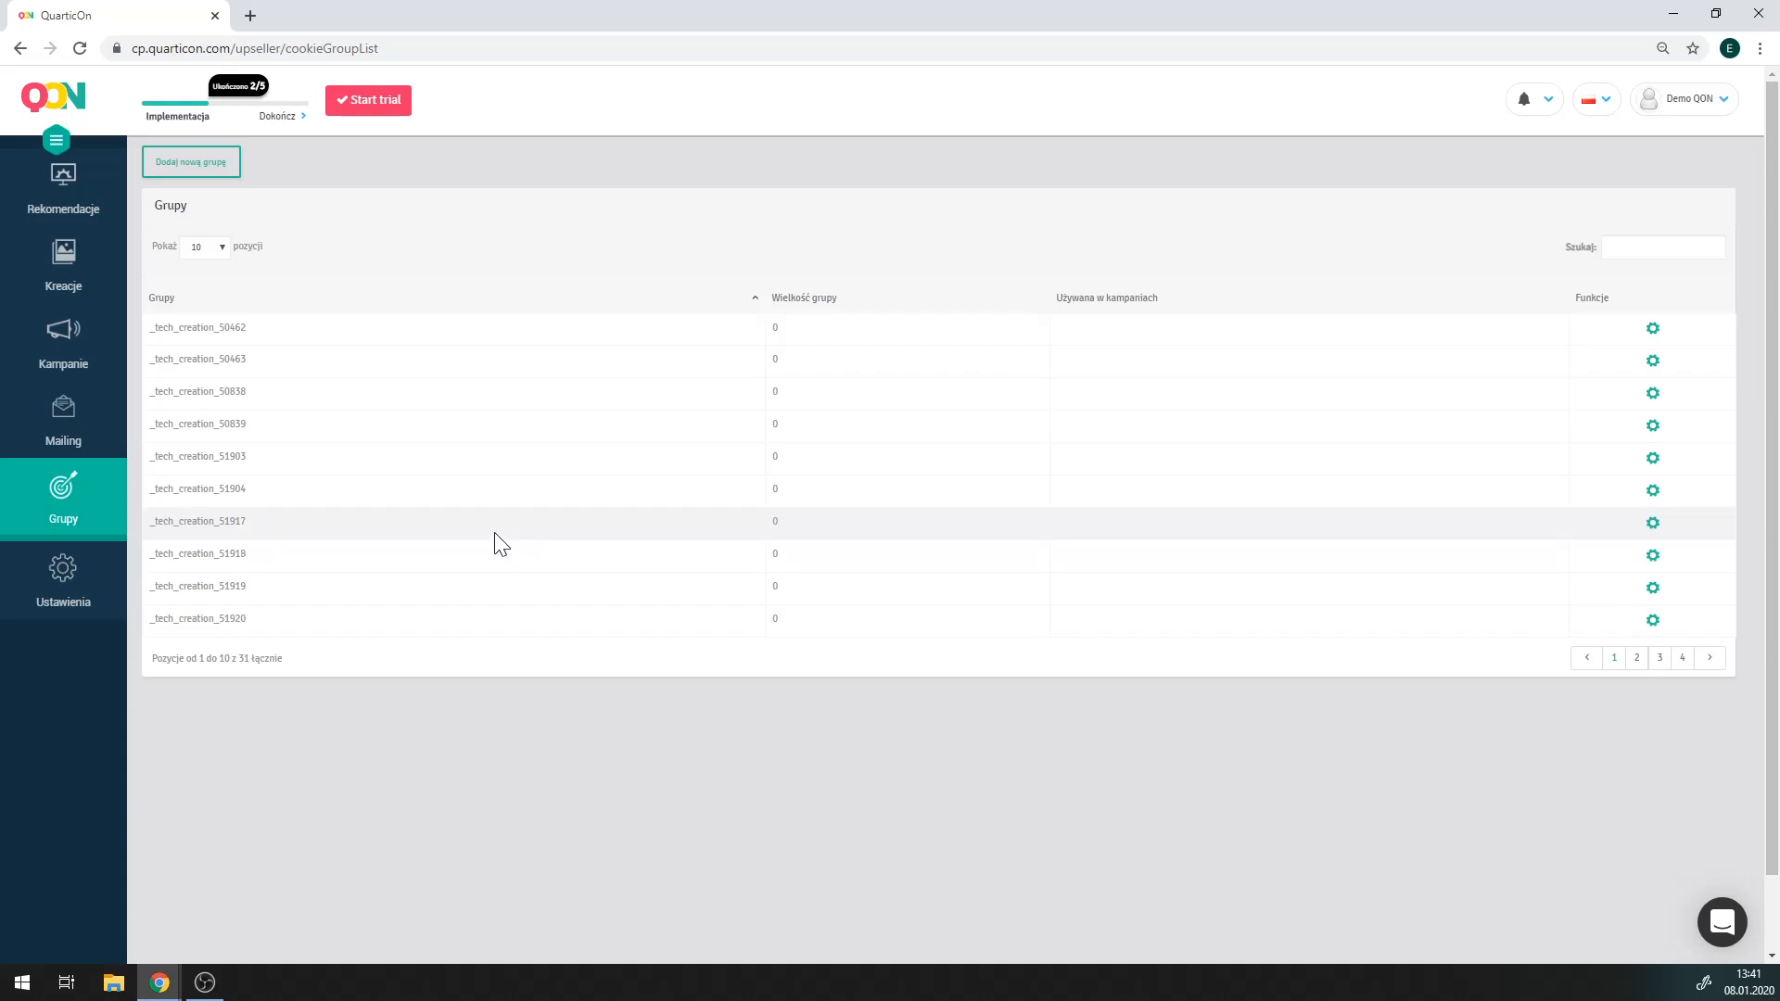
Begin a new event-based group with _qon_basketAdd as its joining event.
left_click(195, 176)
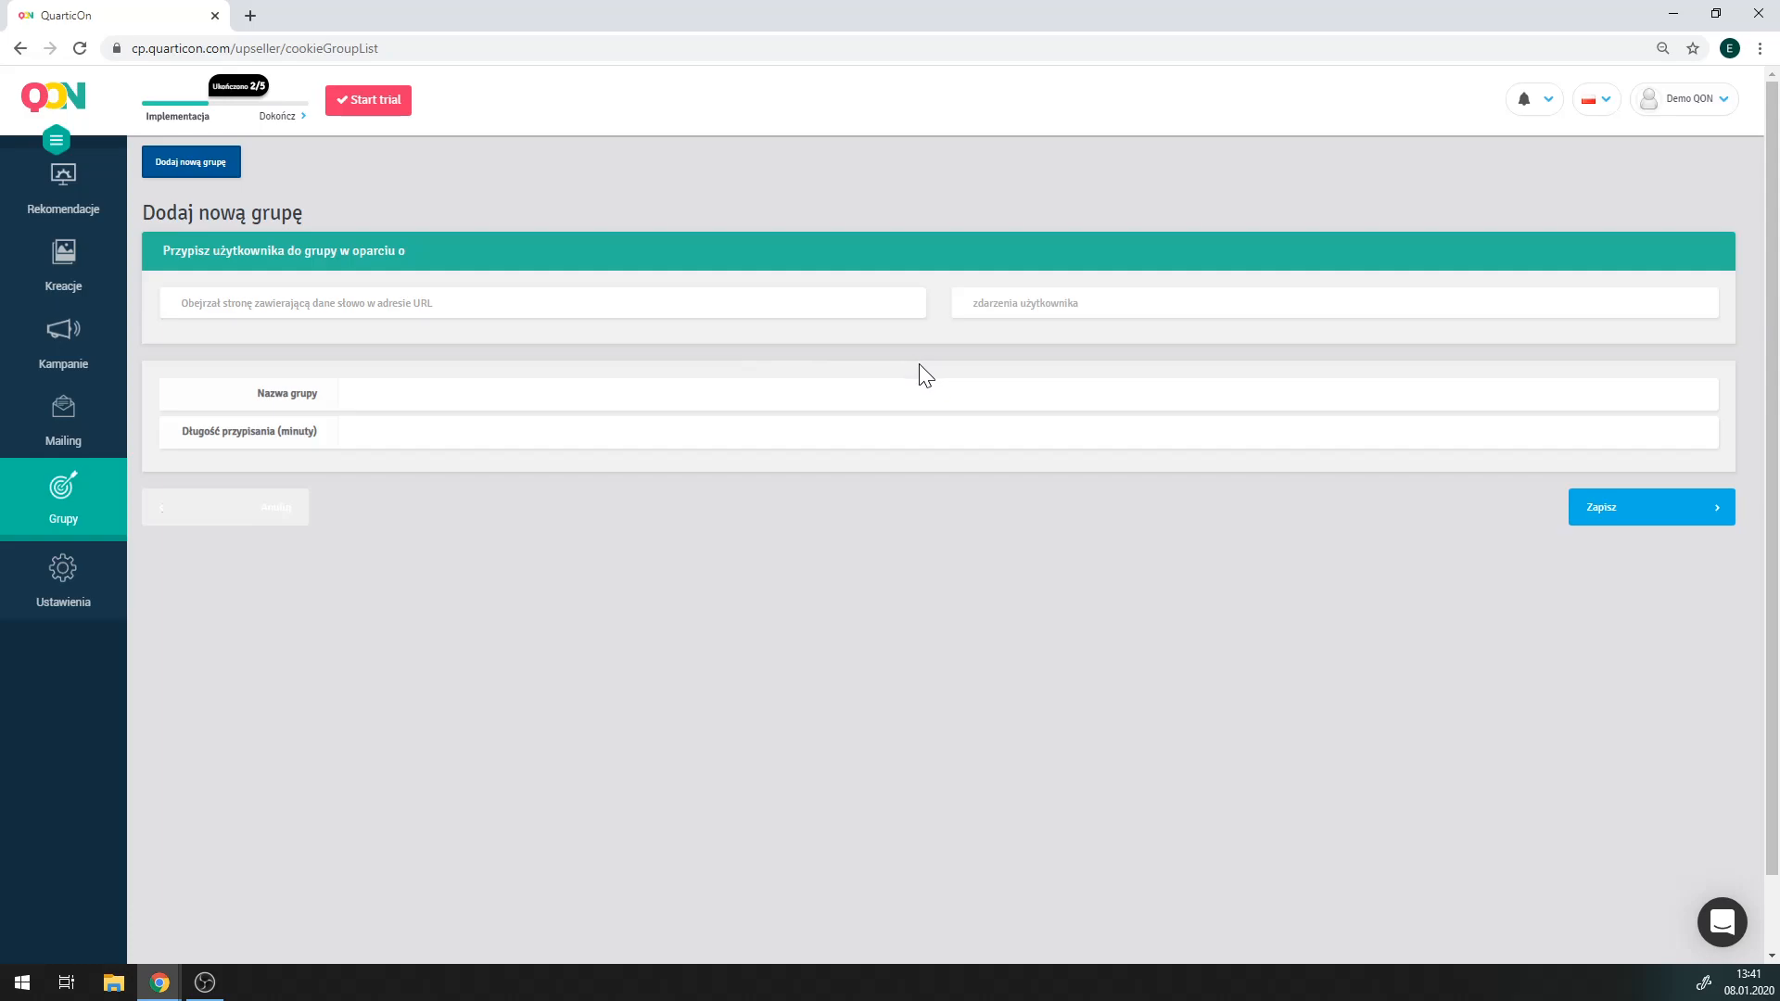
left_click(1014, 308)
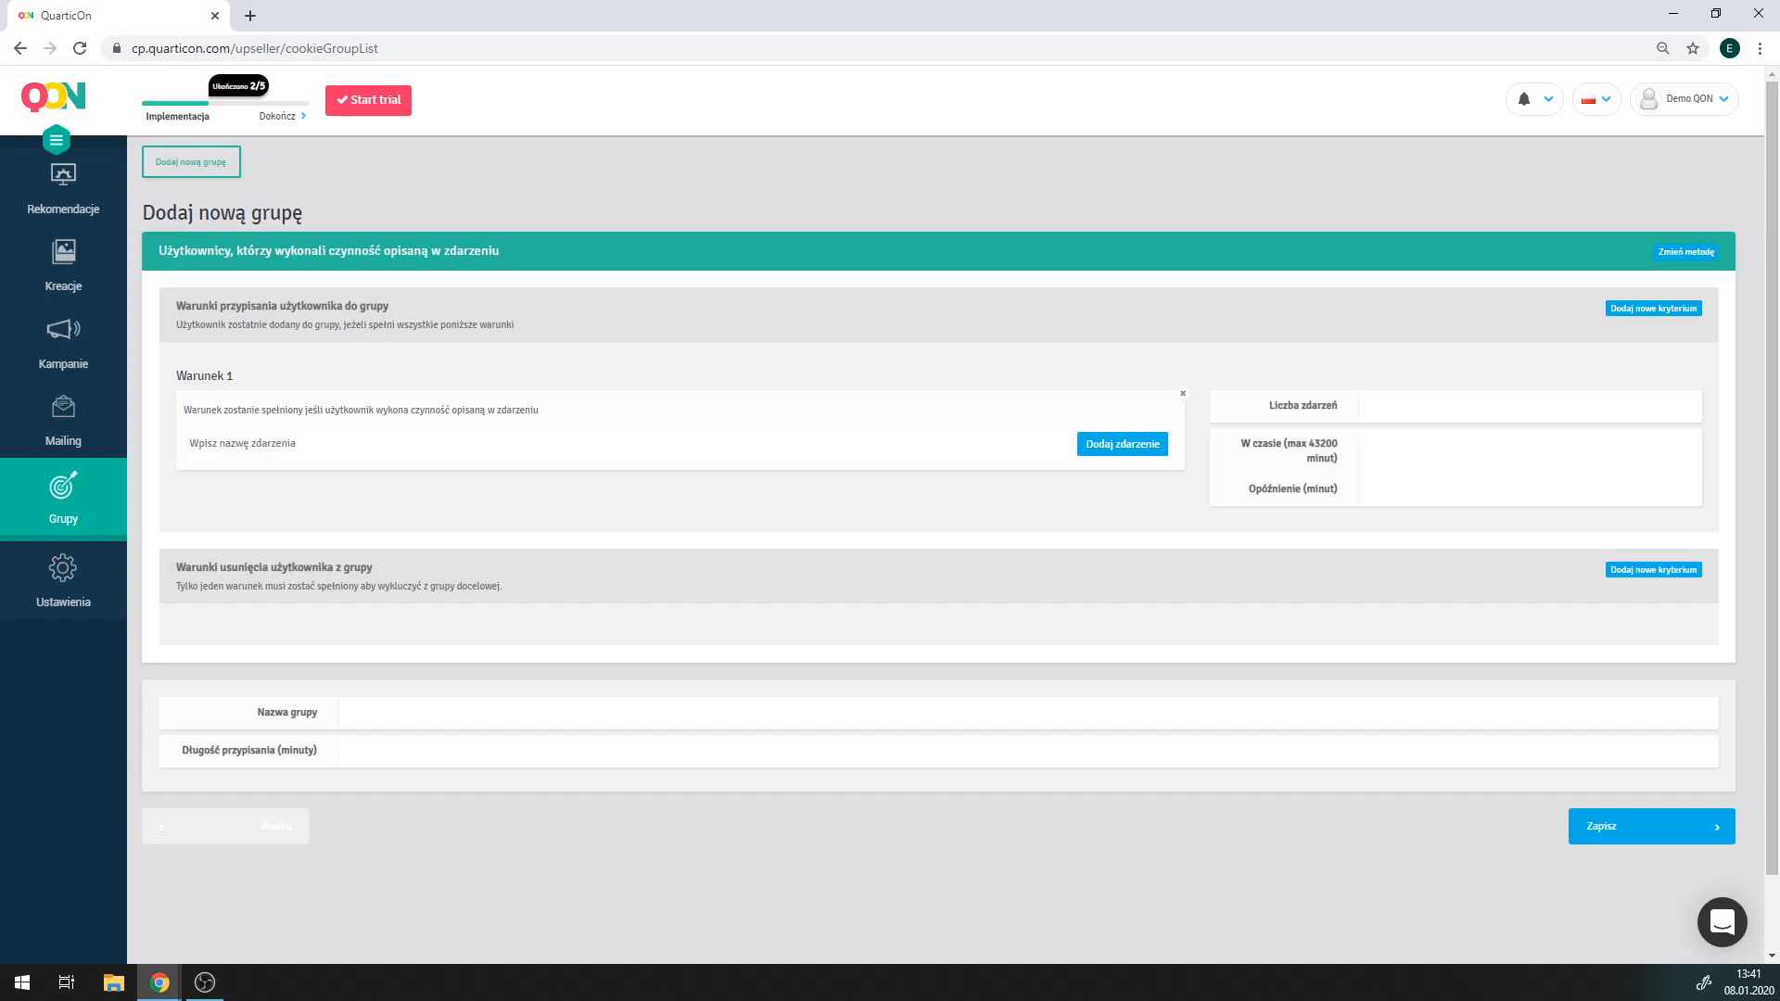
left_click(422, 446)
type("_qon_basketAdd")
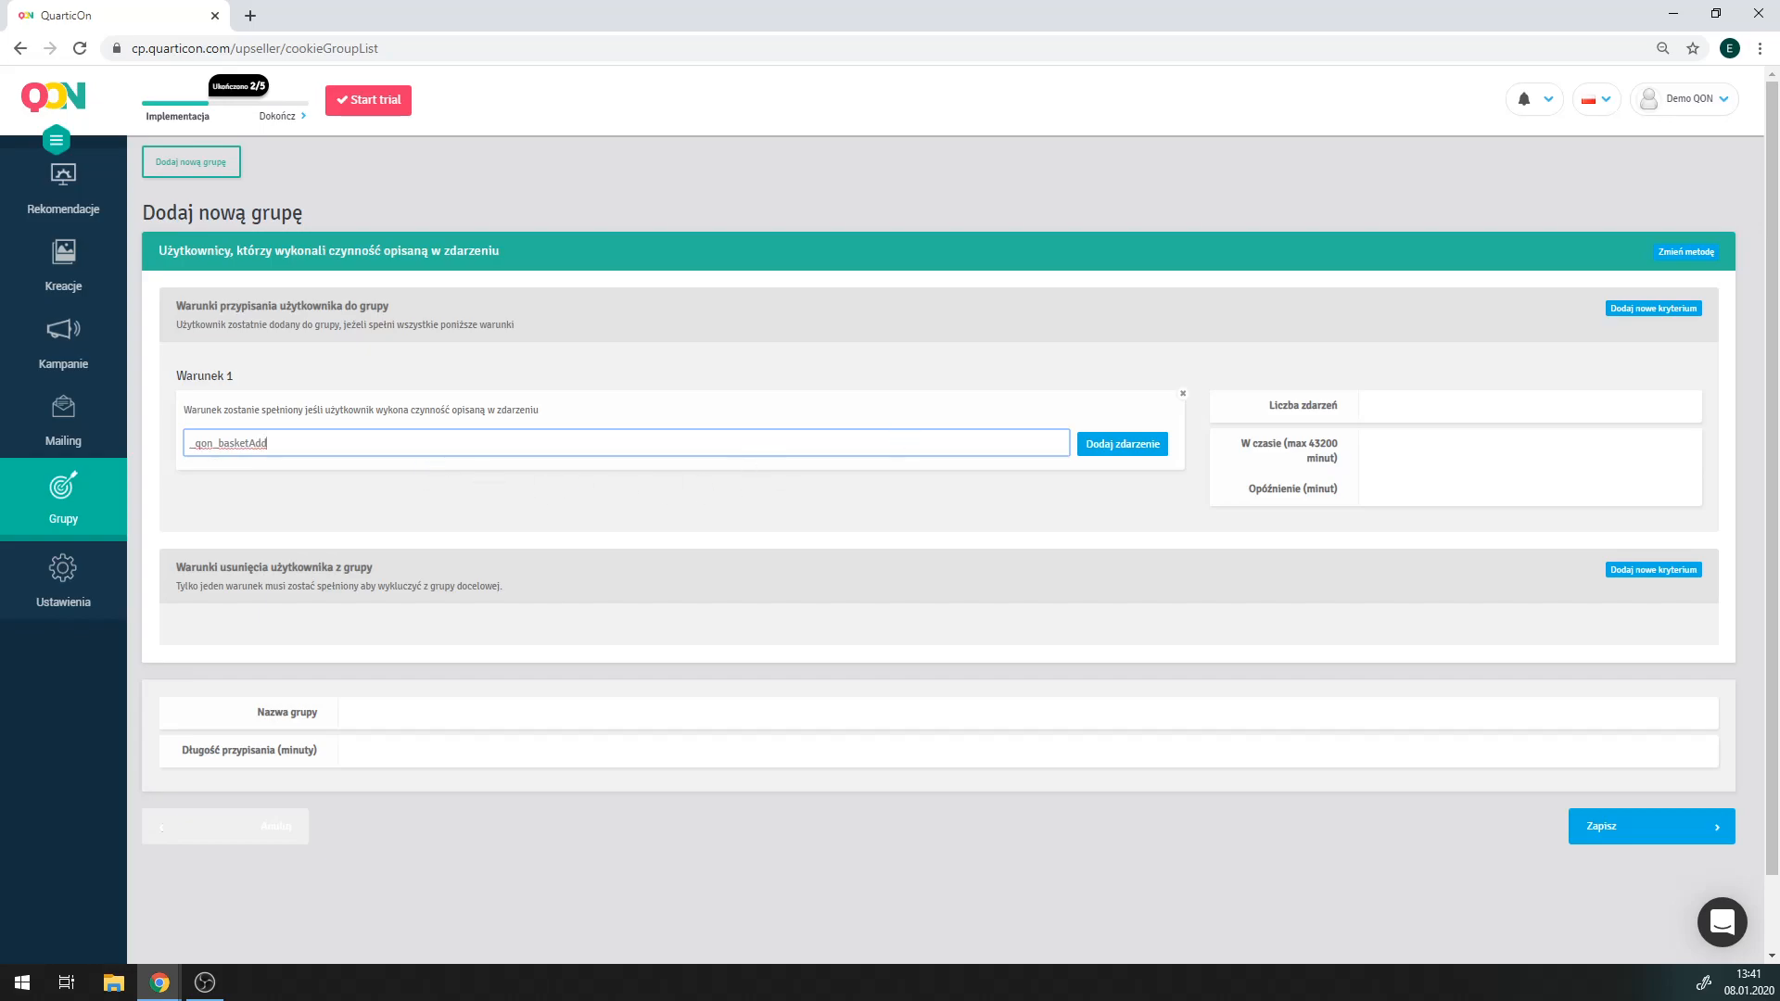
left_click(1107, 451)
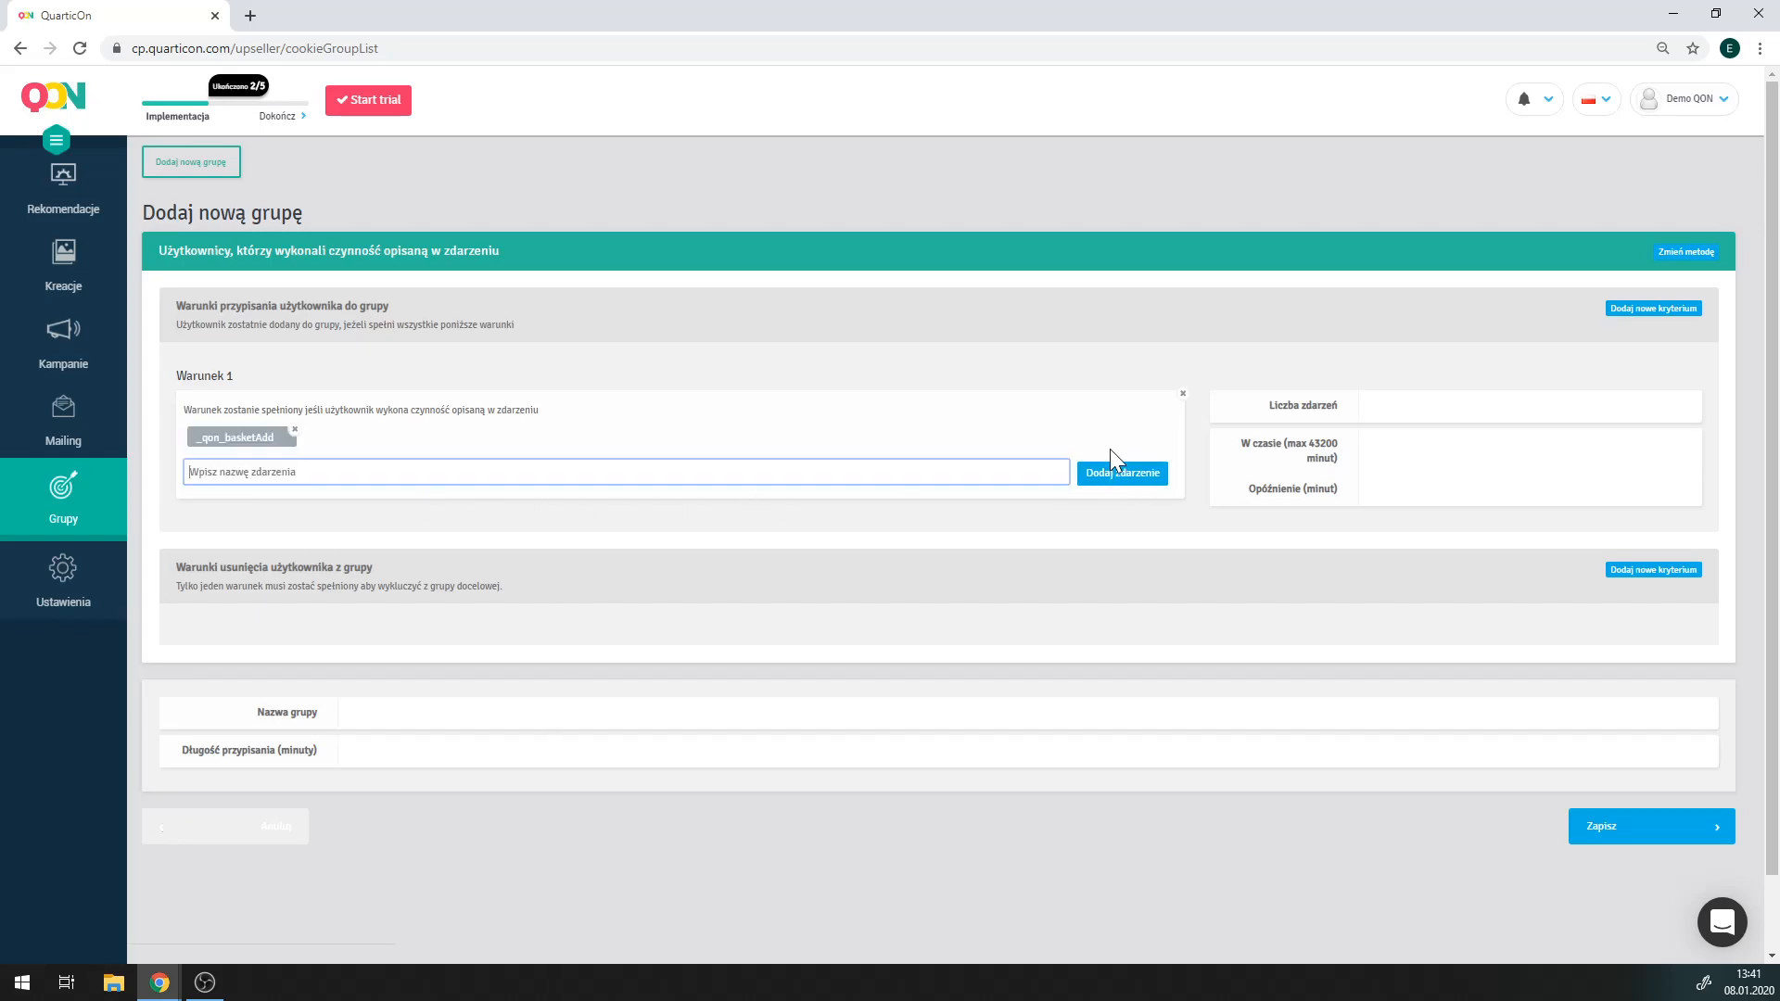
Add _qon_transaction and _qon_basketClear as the group's removal events.
left_click(1650, 569)
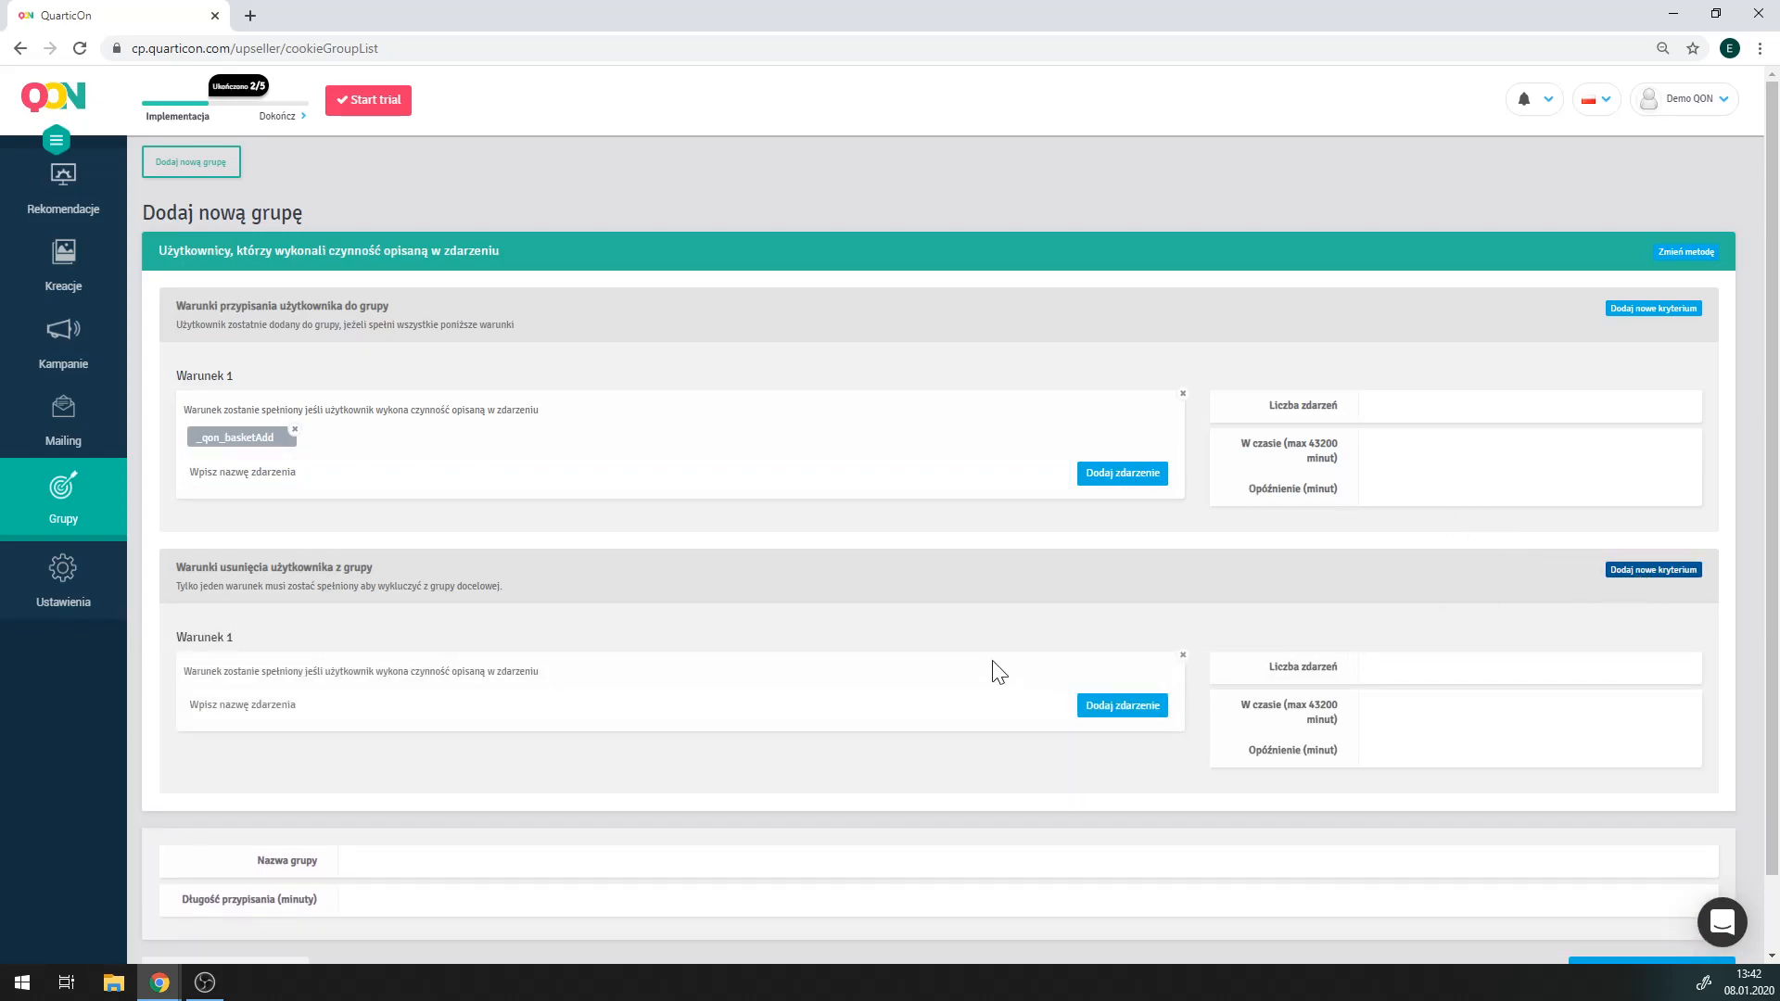
left_click(639, 705)
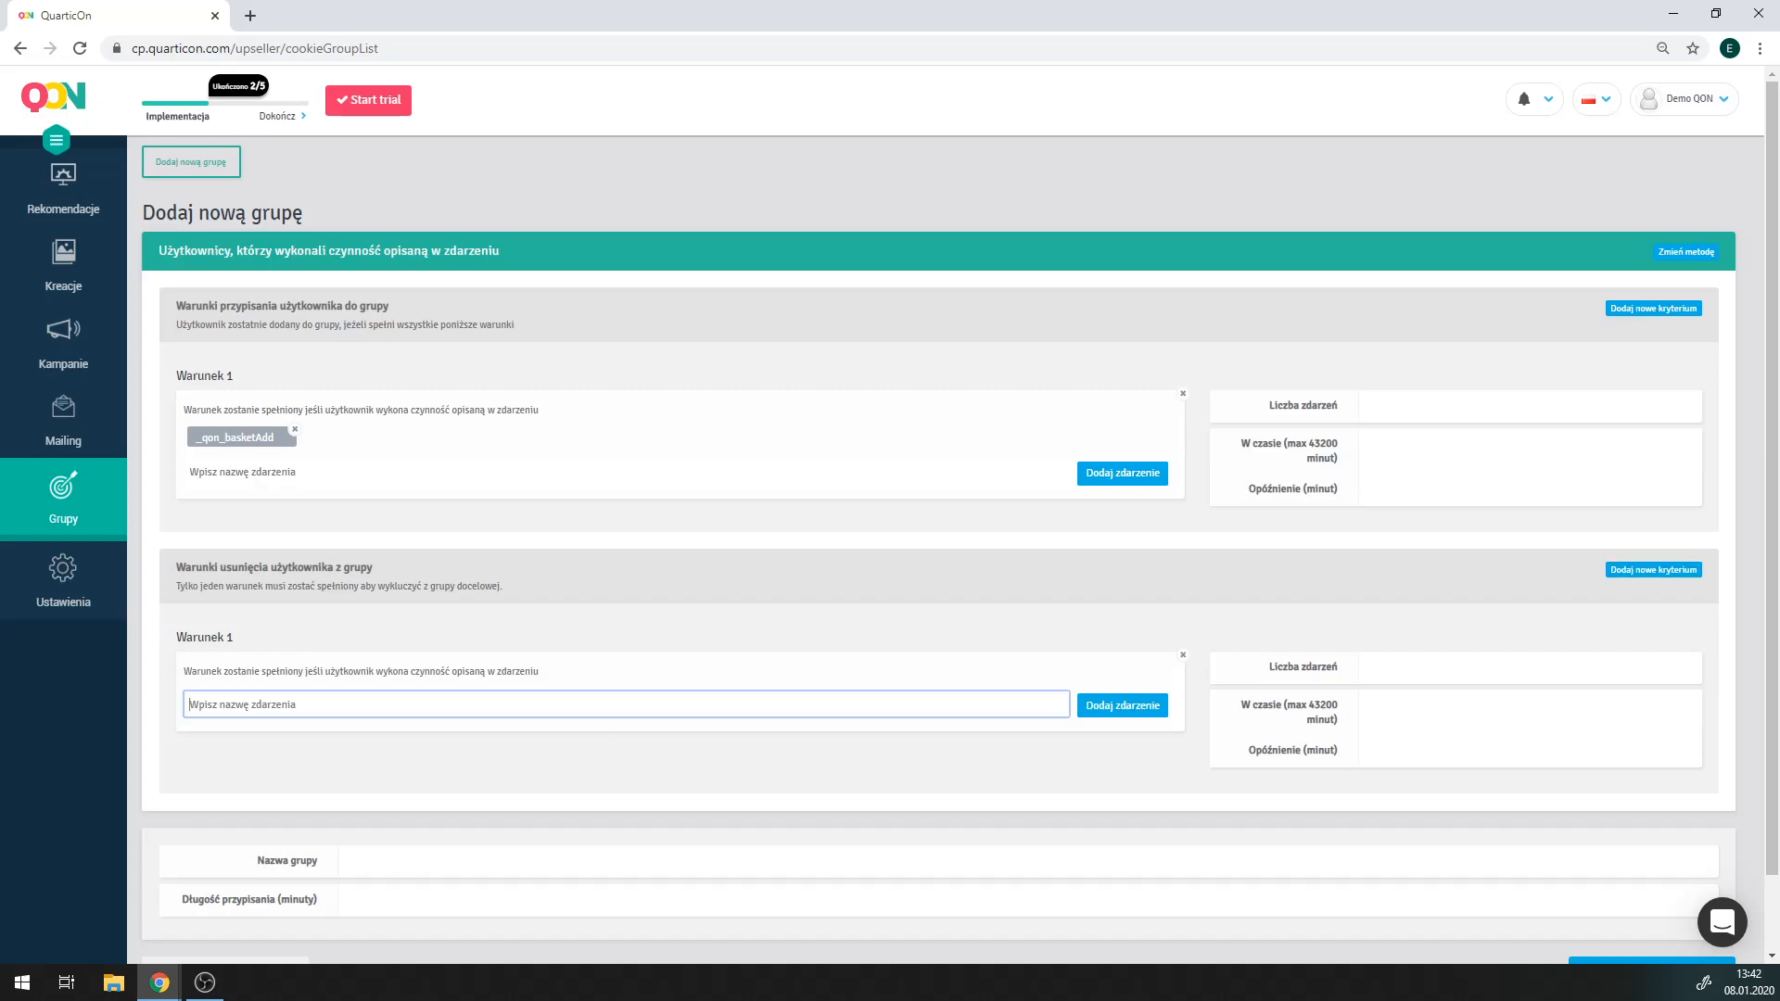
type("_qon_transaction")
left_click(1109, 710)
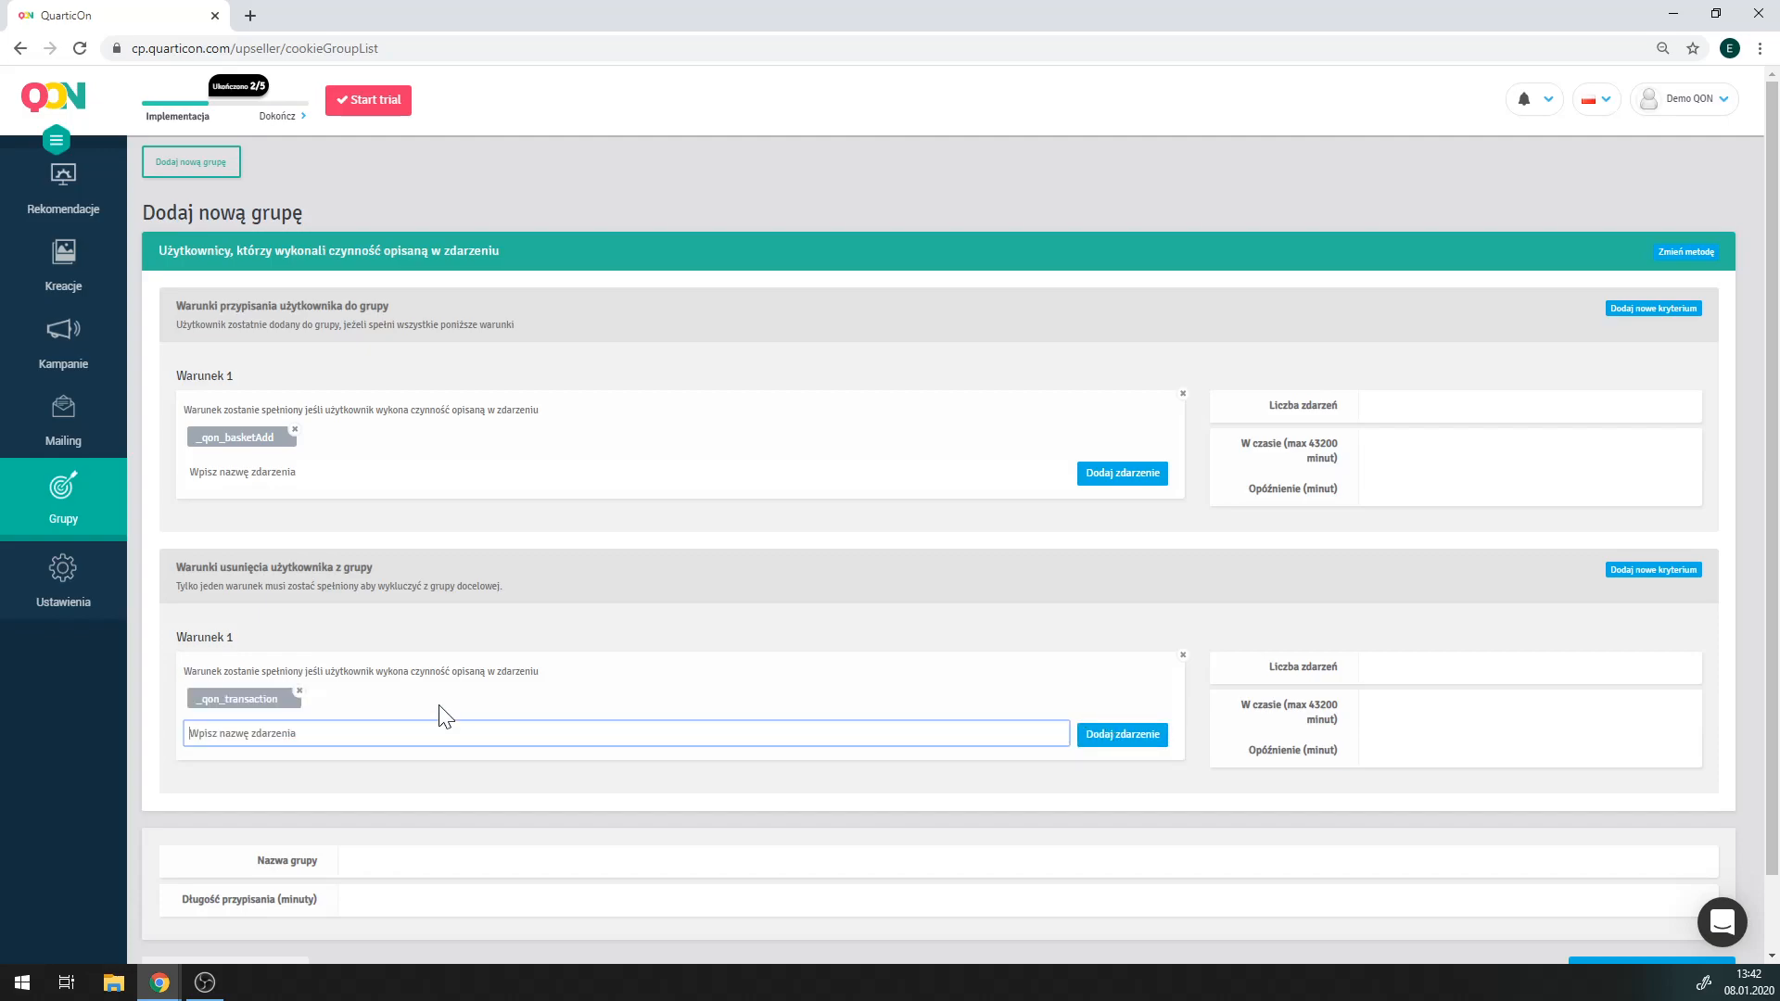
type("_qon_basketClear")
left_click(1103, 740)
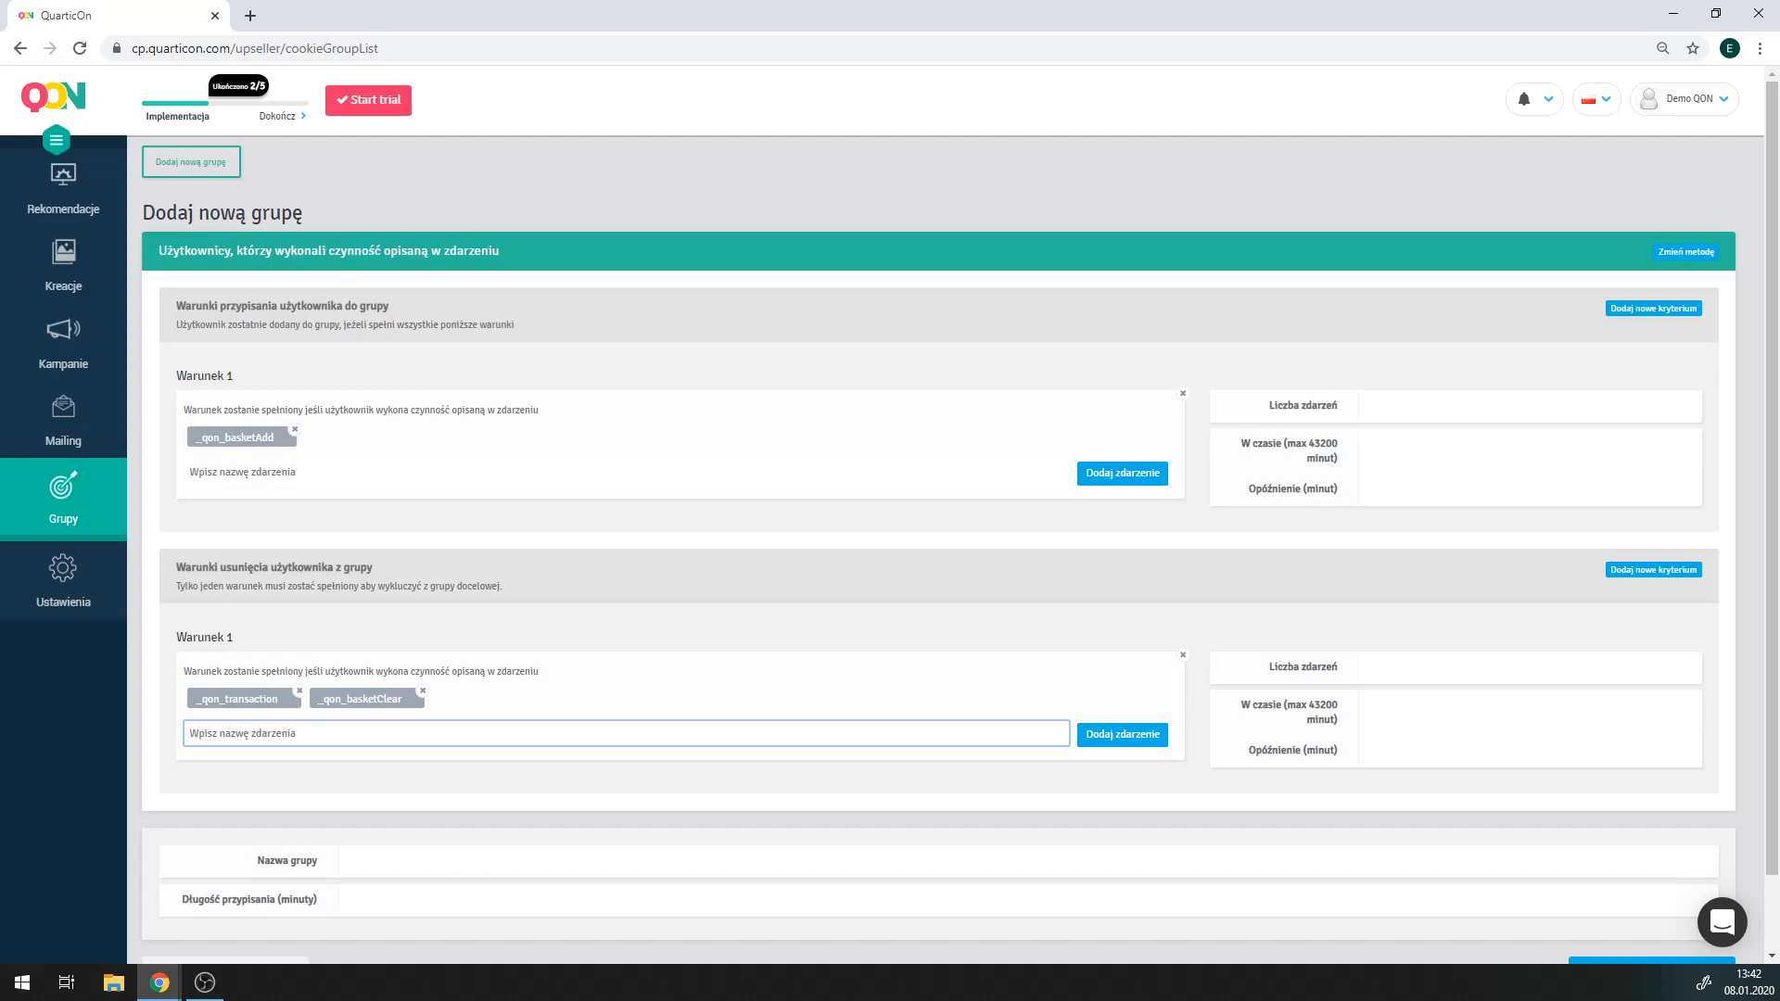
Set the joining condition to 1 event within 43200 minutes with 0 delay.
left_click(1526, 406)
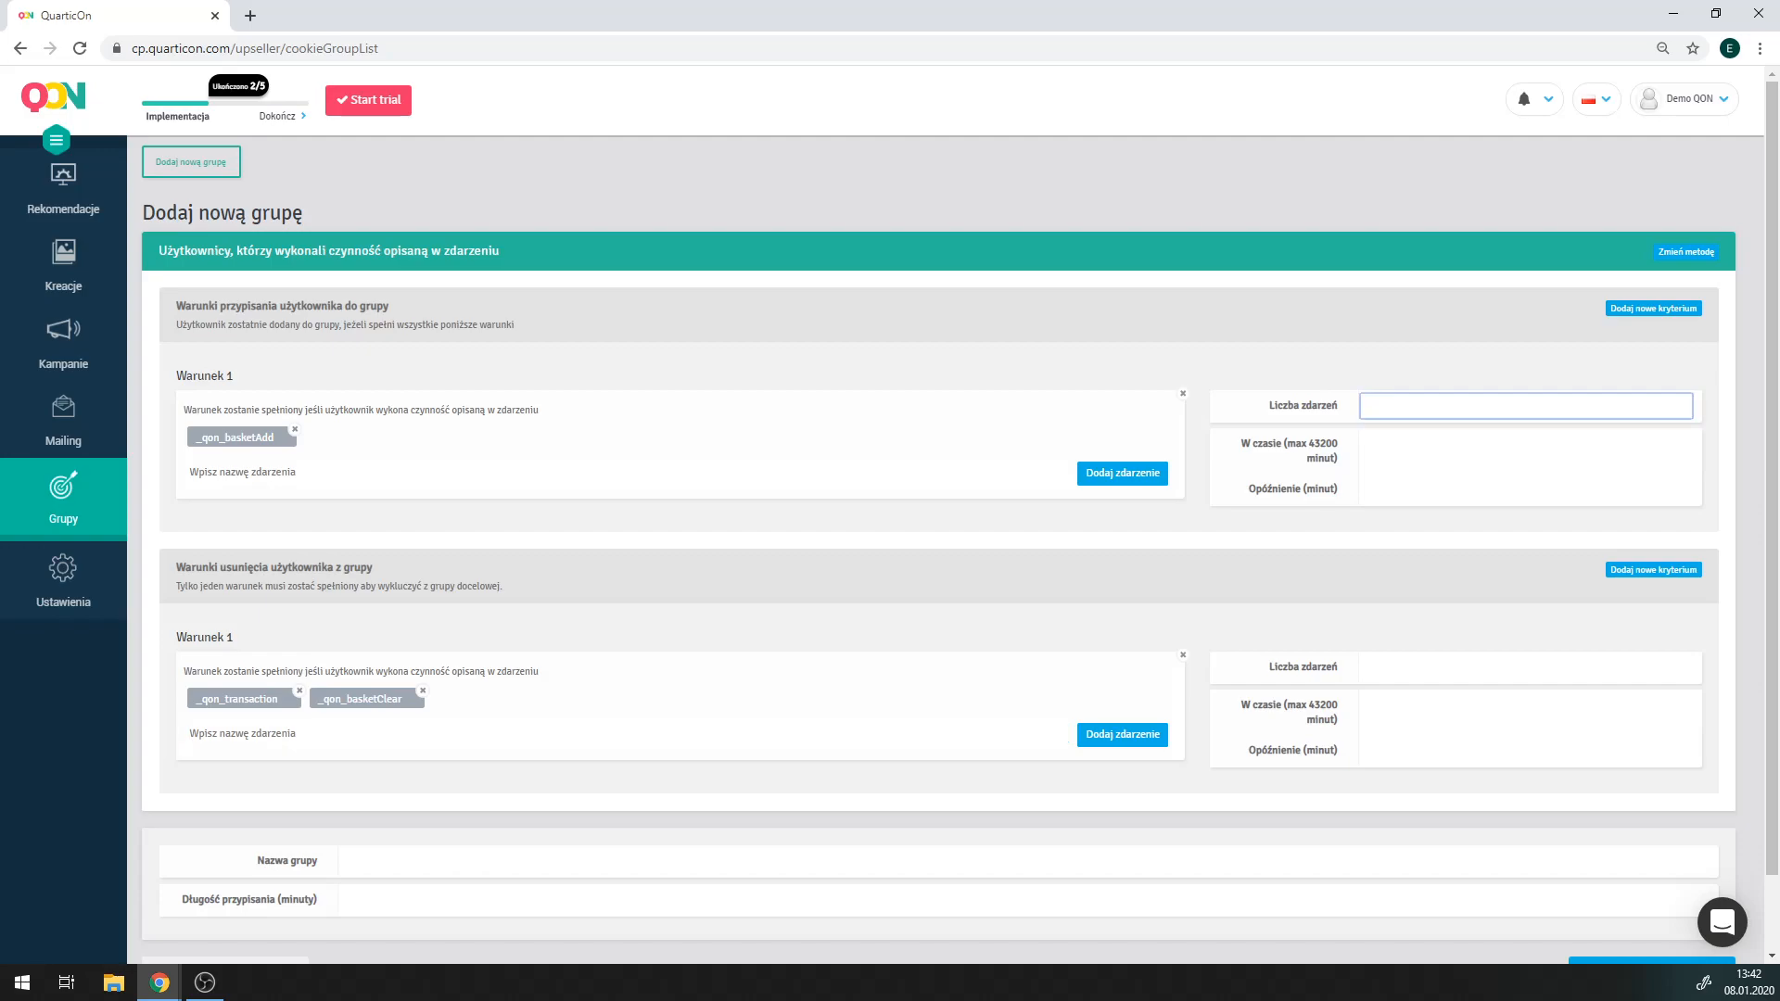
type("1")
left_click(1526, 452)
type("43200")
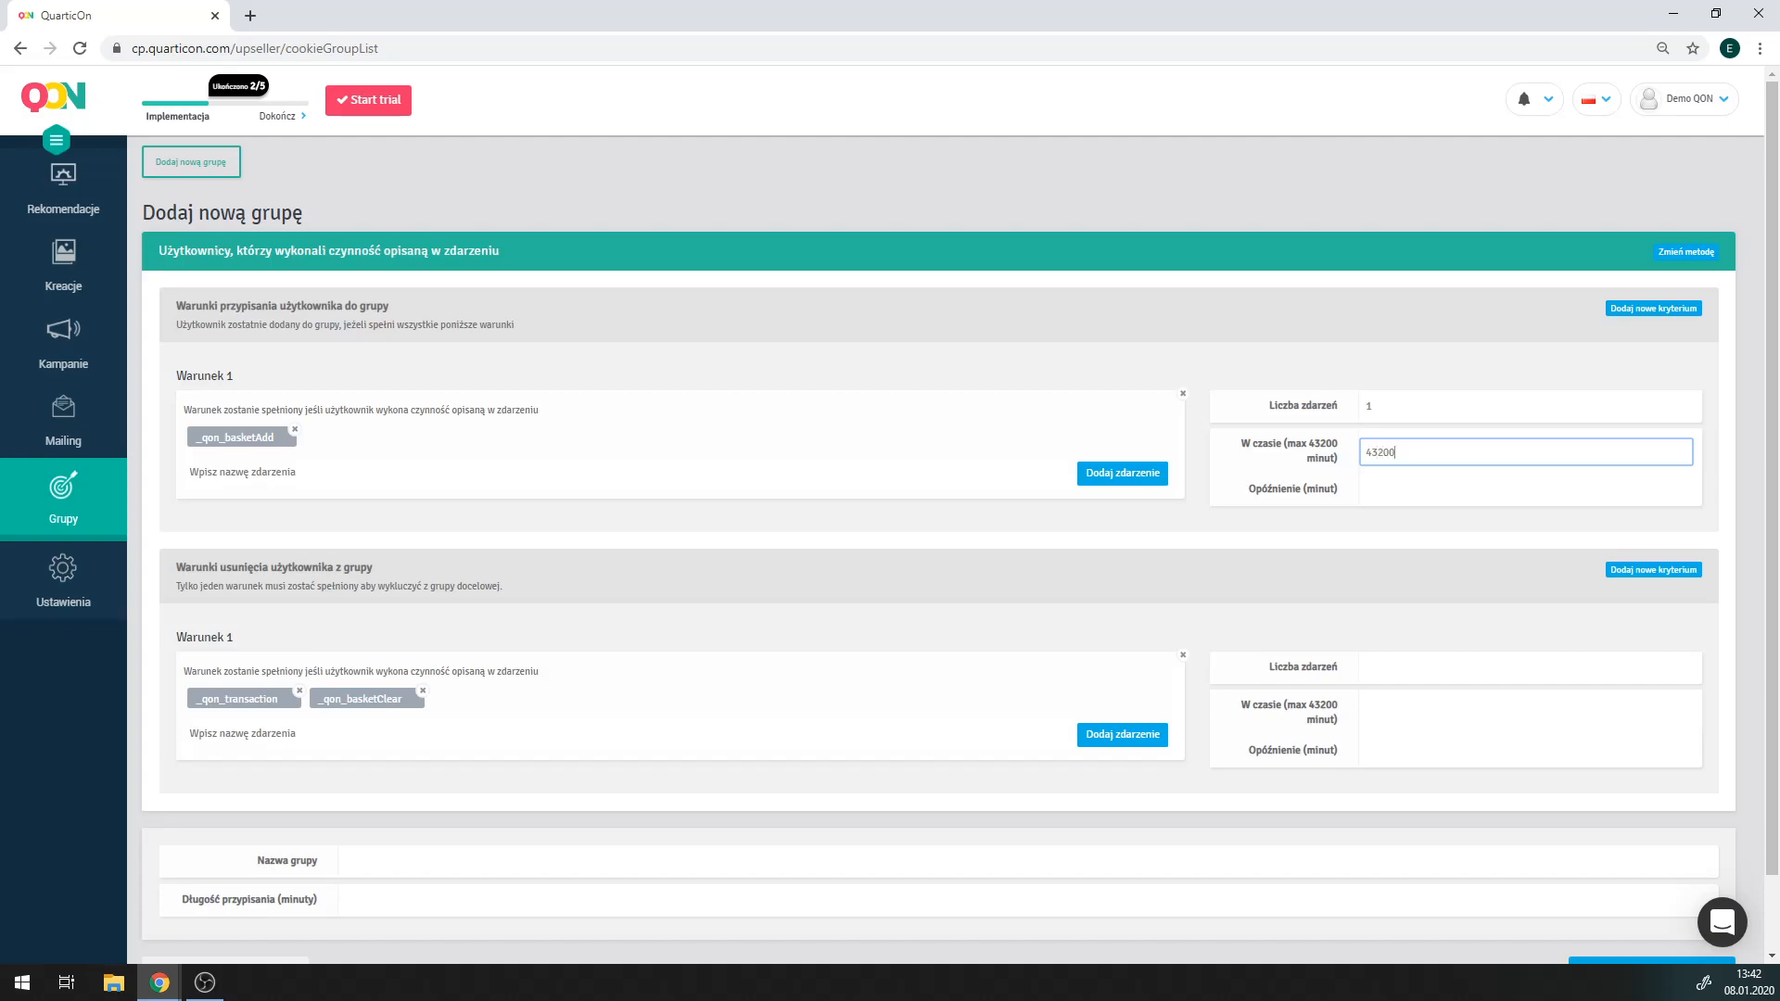
left_click(1525, 489)
type("0")
Set the removal condition to 1 event within 43200 minutes with 0 delay.
left_click(1472, 667)
left_click(1483, 713)
type("432")
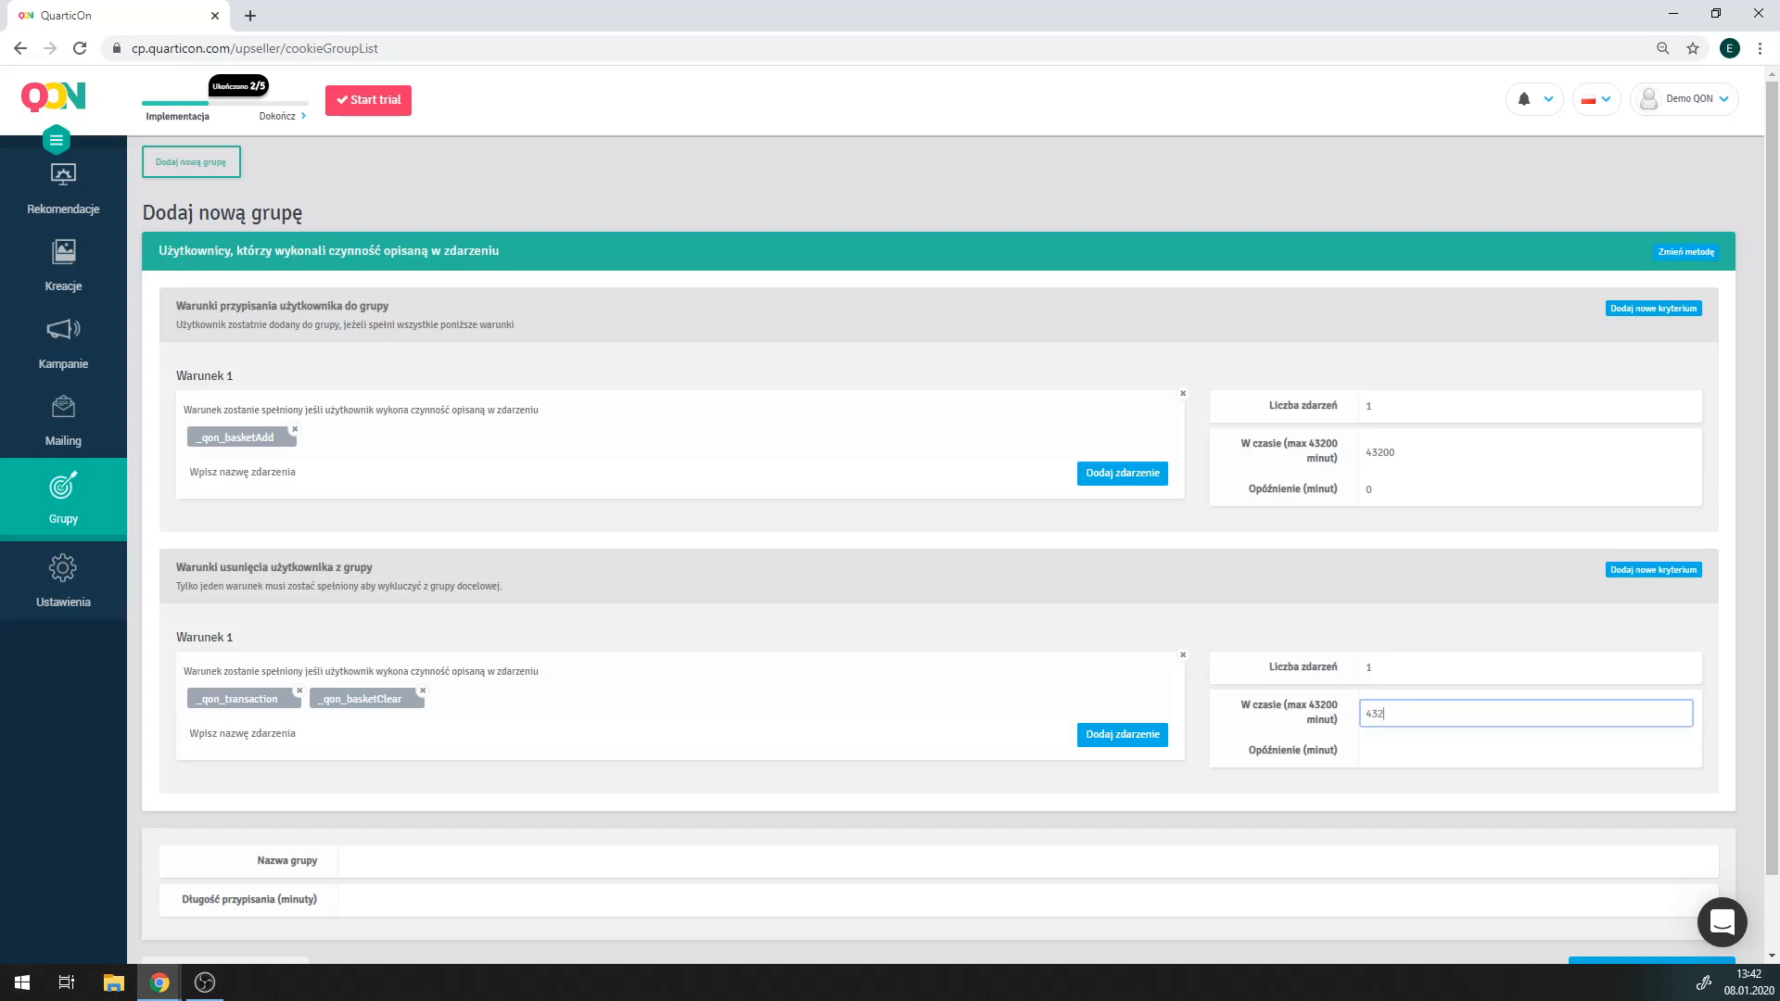
left_click(1483, 751)
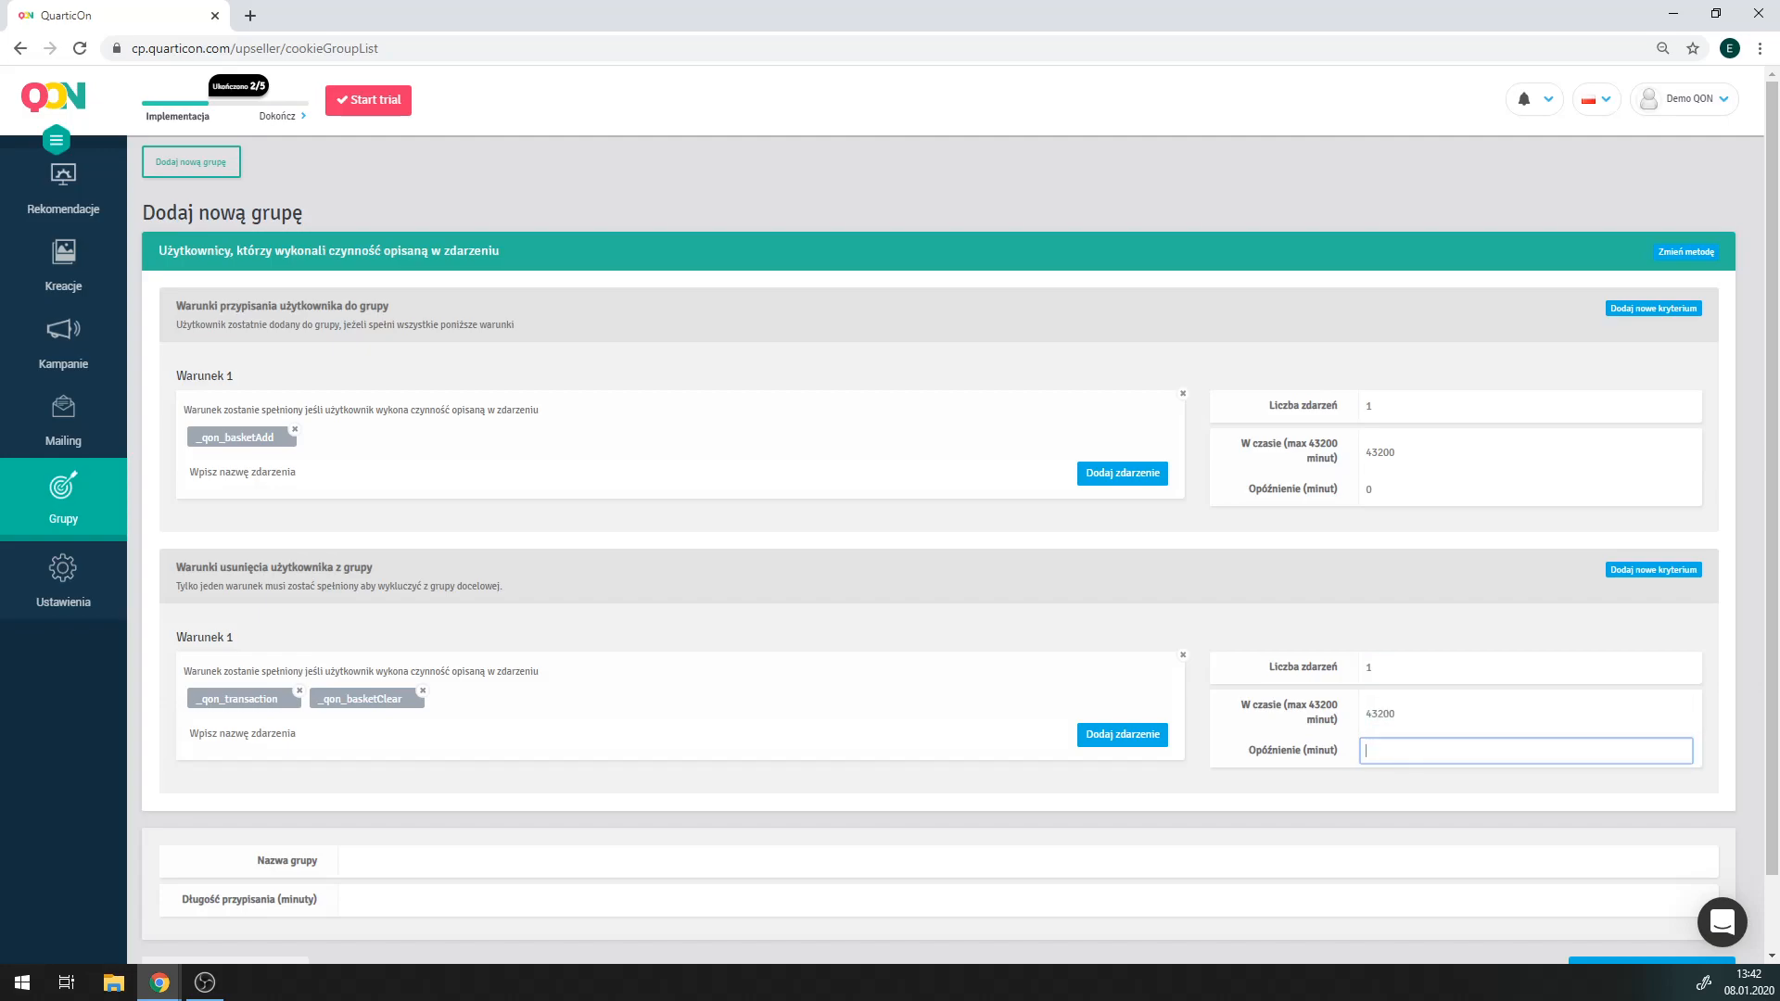
type("0")
scroll(1246, 729, "down", 1)
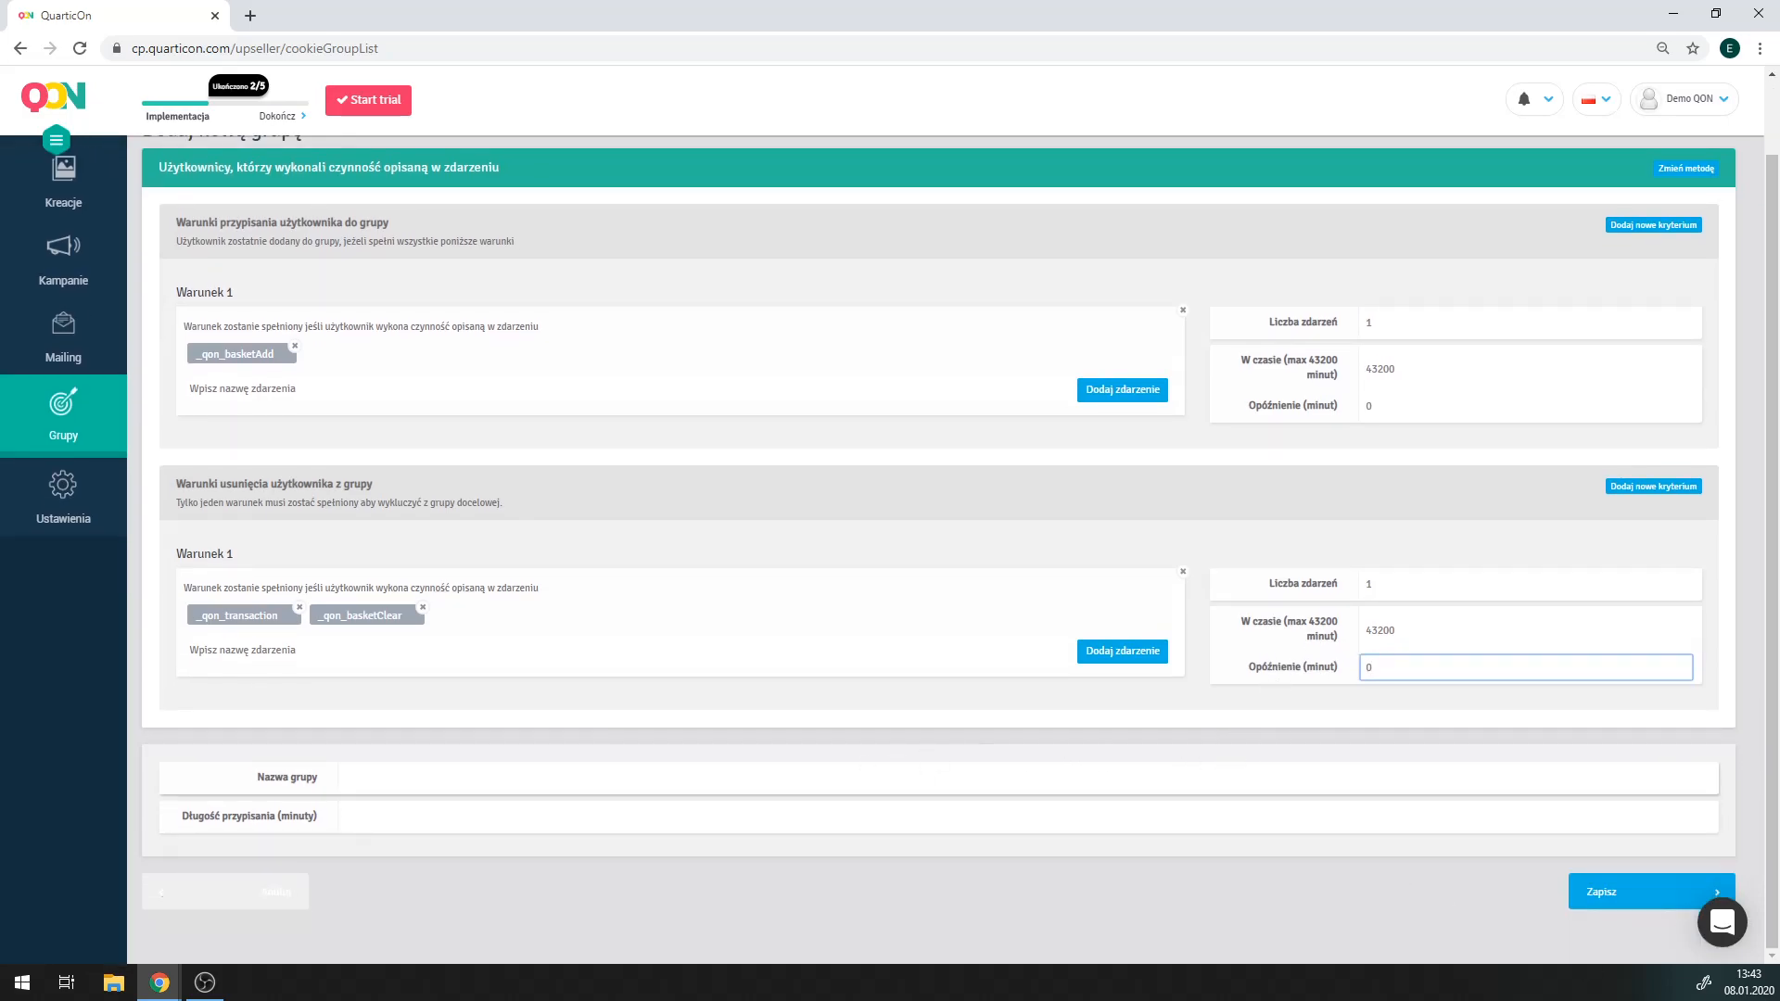
Name the group 'Porzucony koszyk' with a 600-minute assignment length and save it.
left_click(872, 777)
type("Porzu")
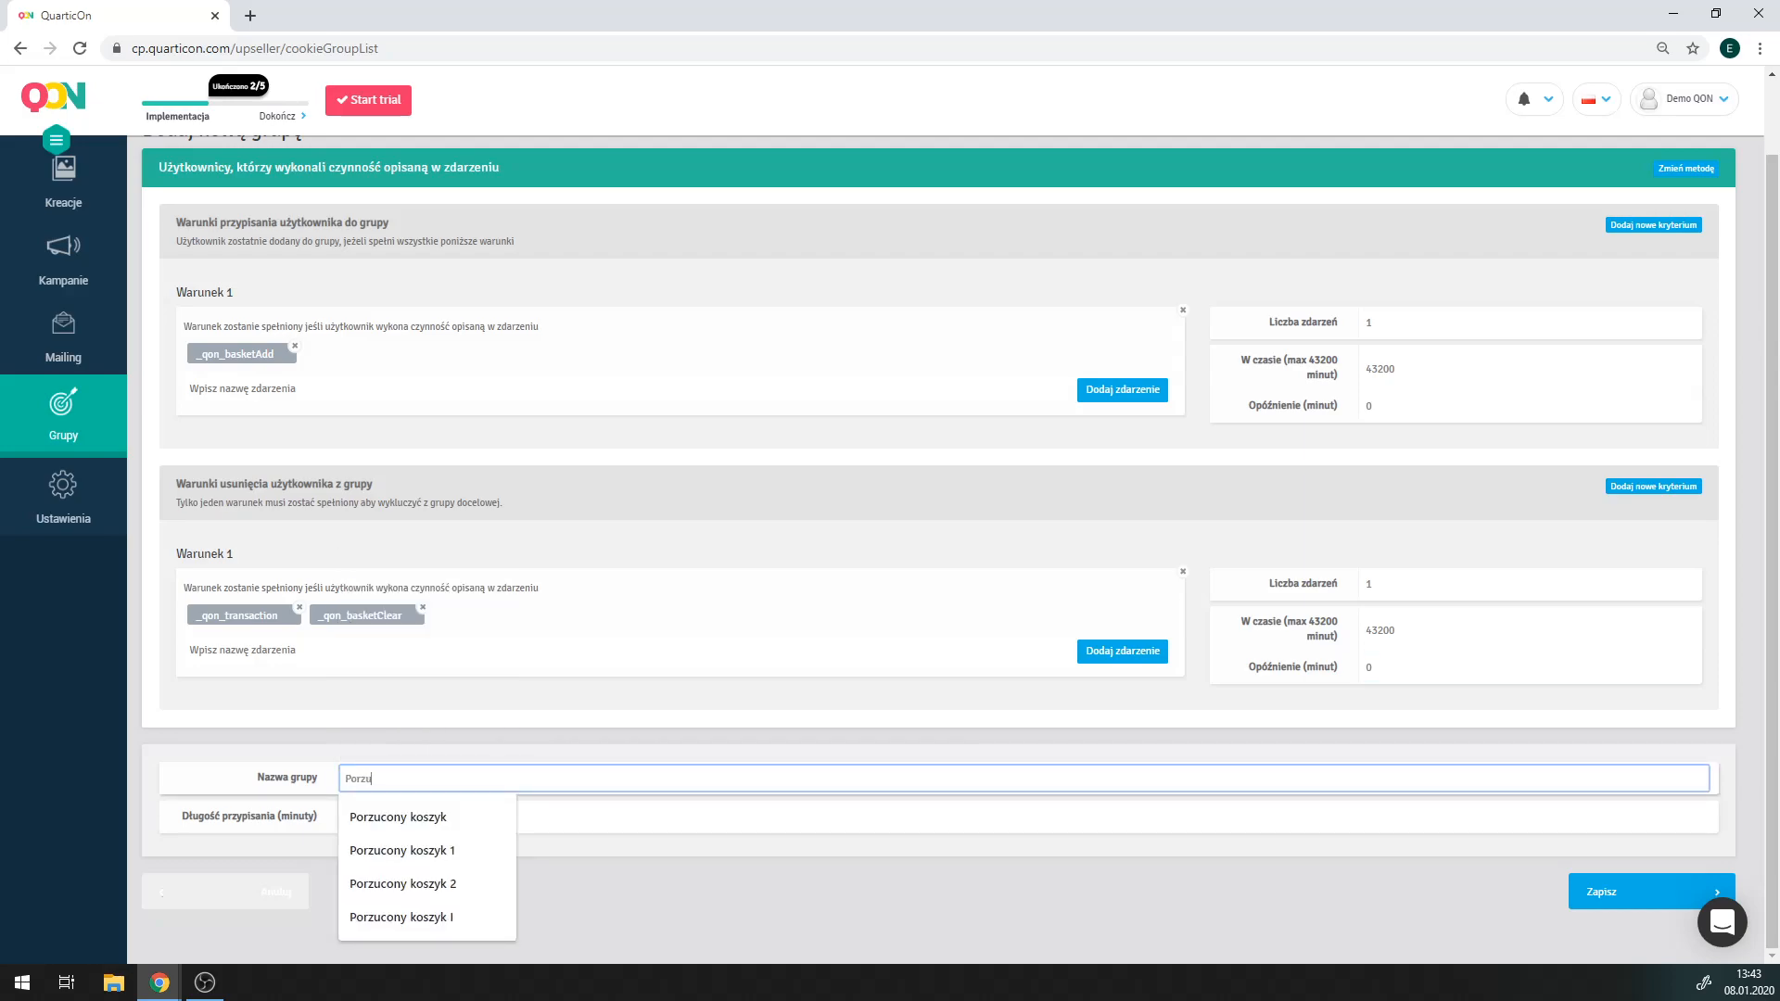
type("cony koszyk")
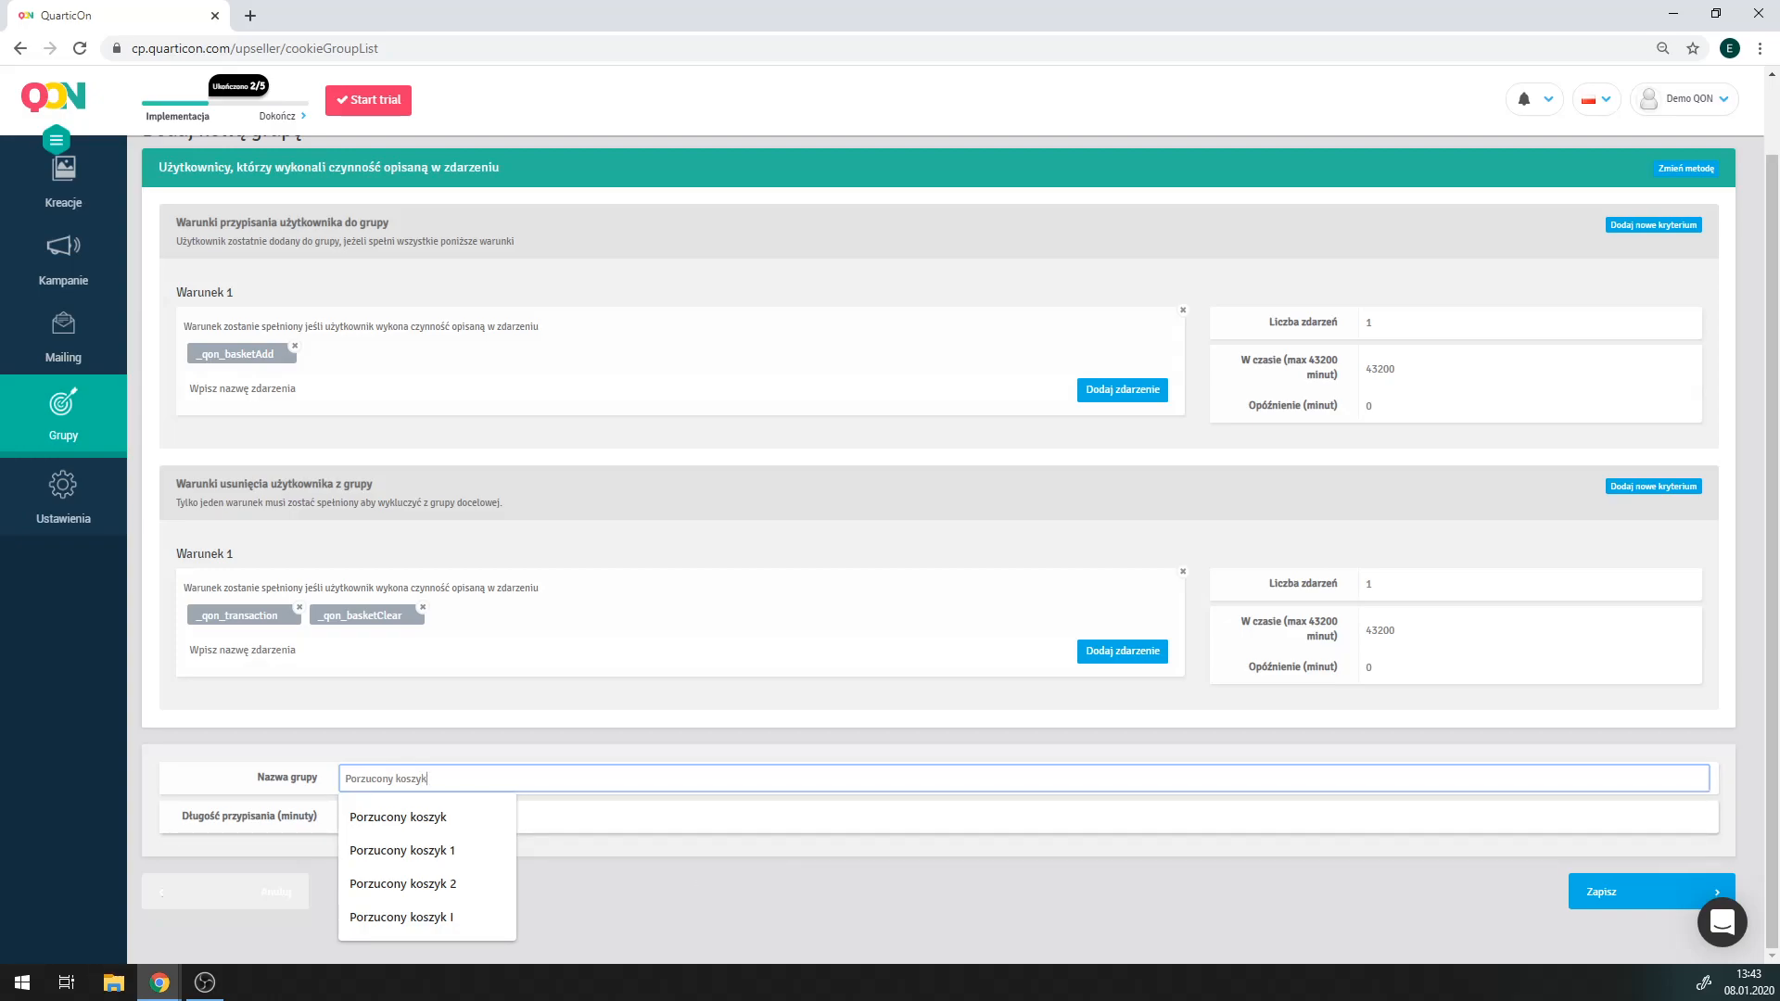
left_click(572, 815)
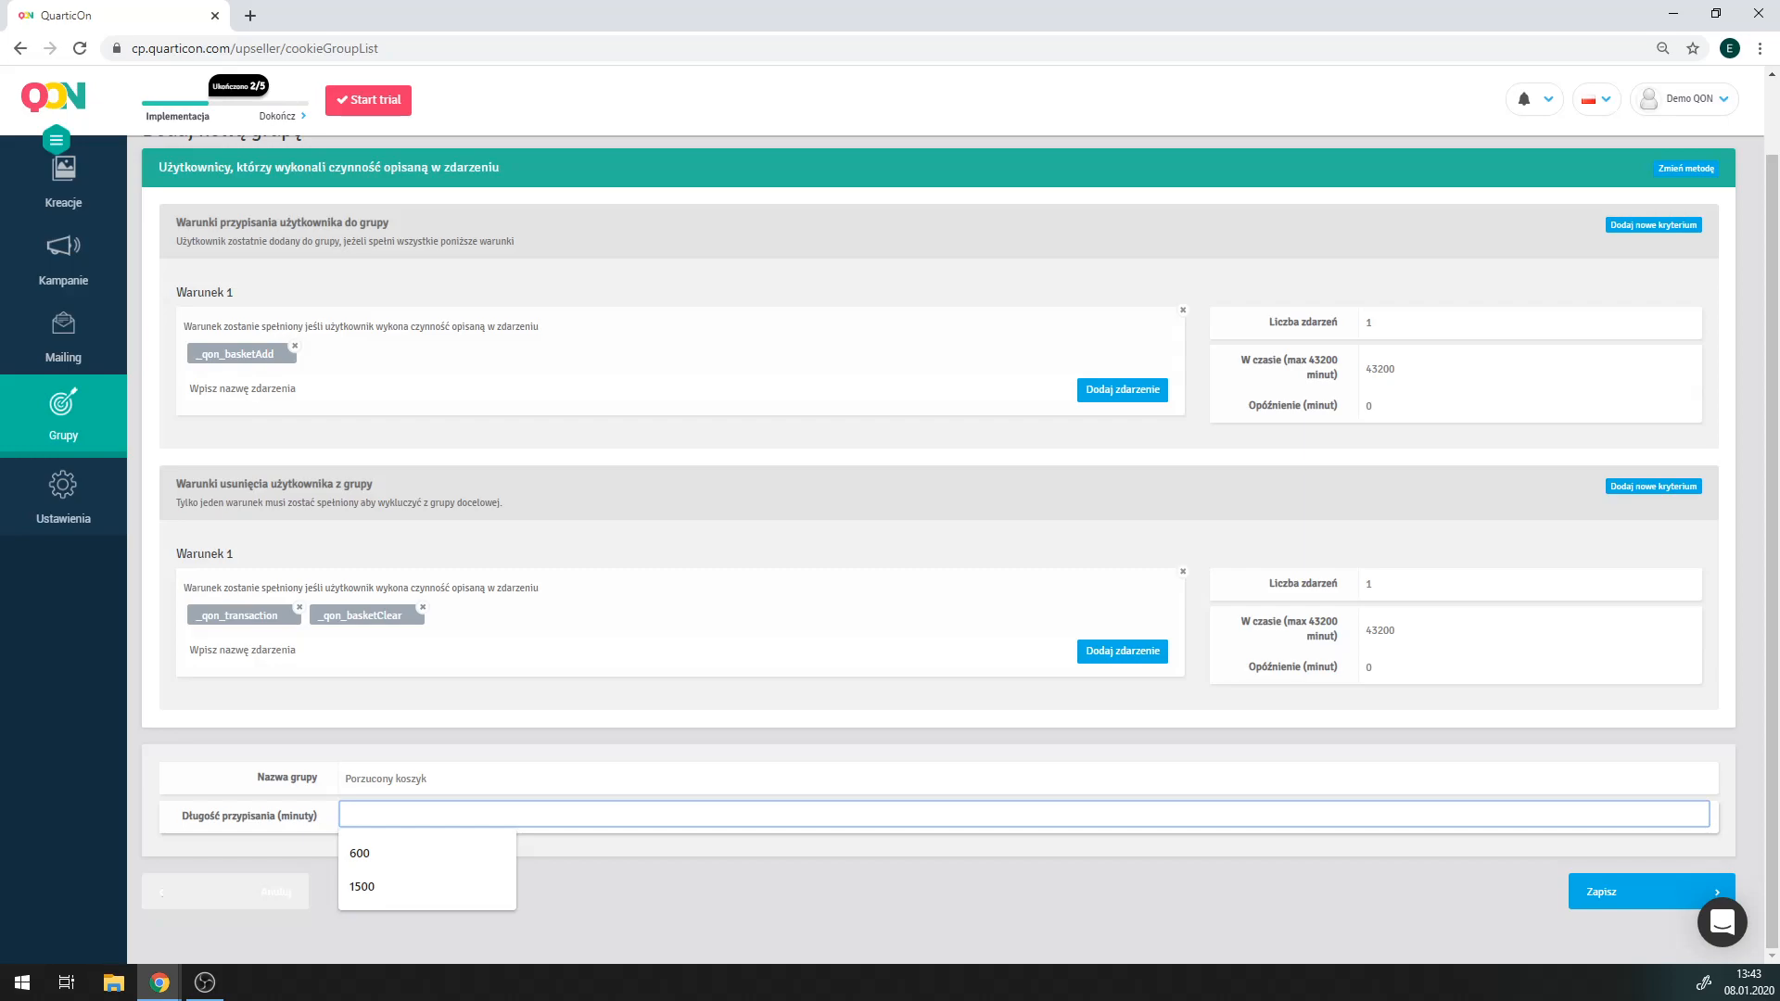
type("600")
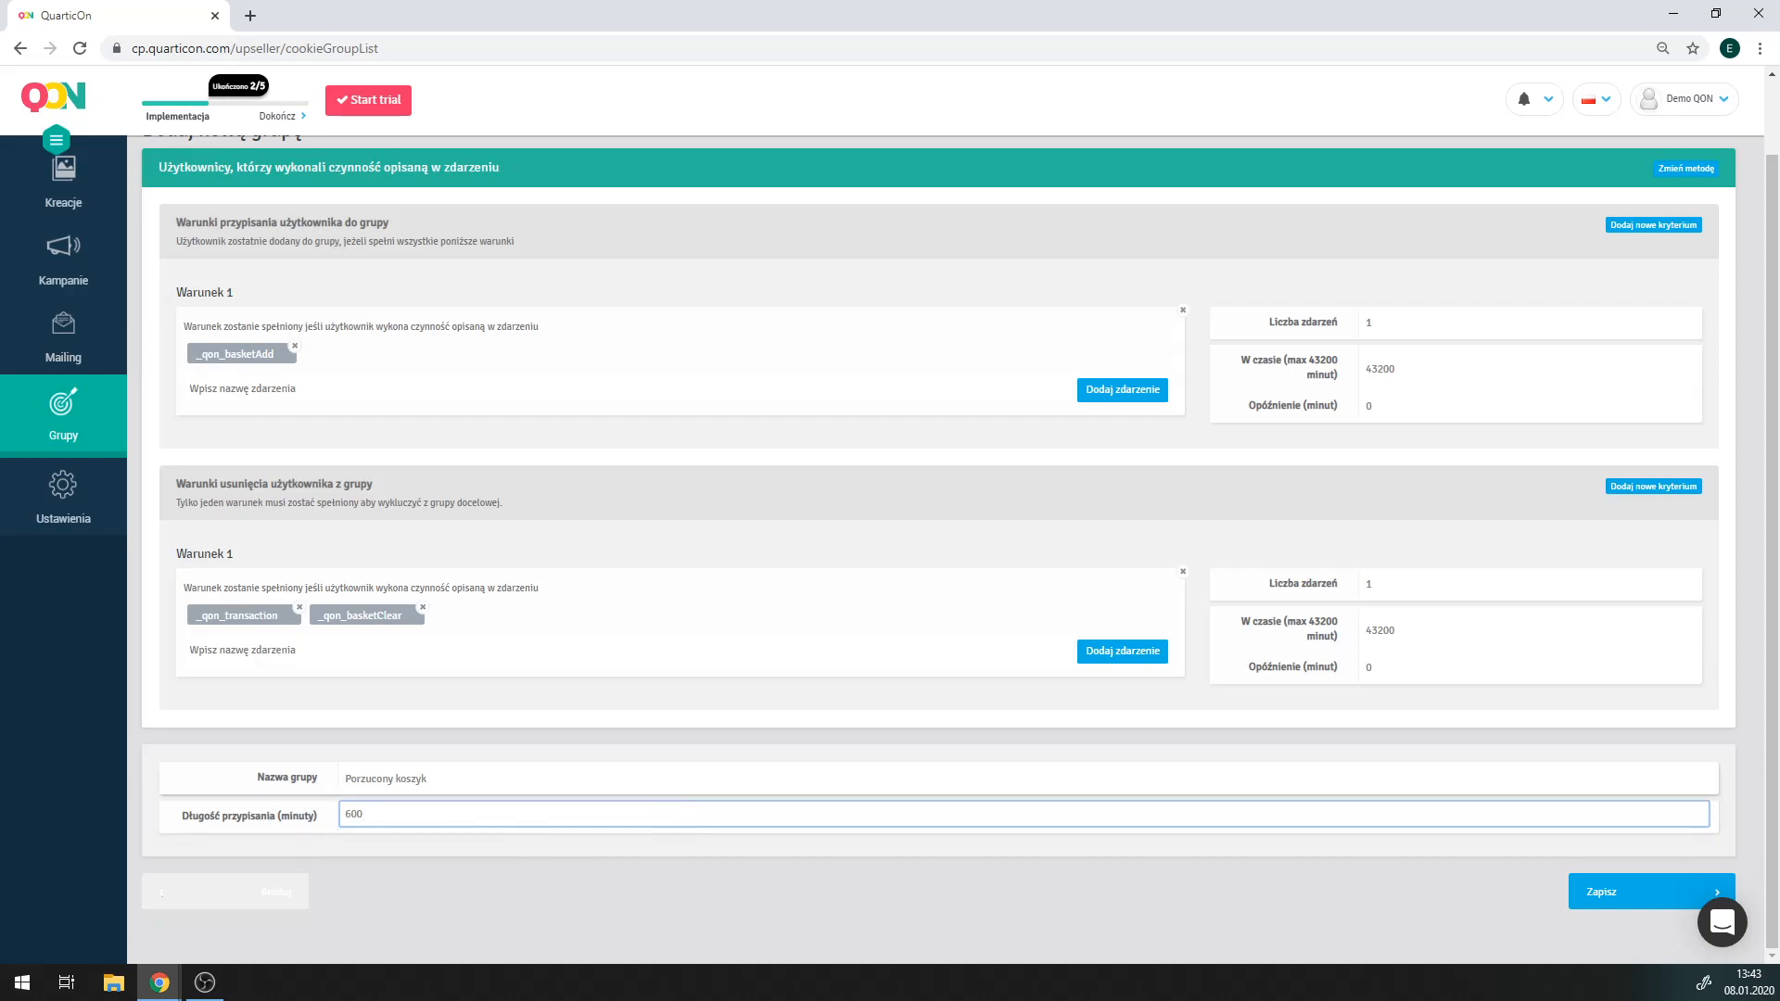
left_click(1610, 903)
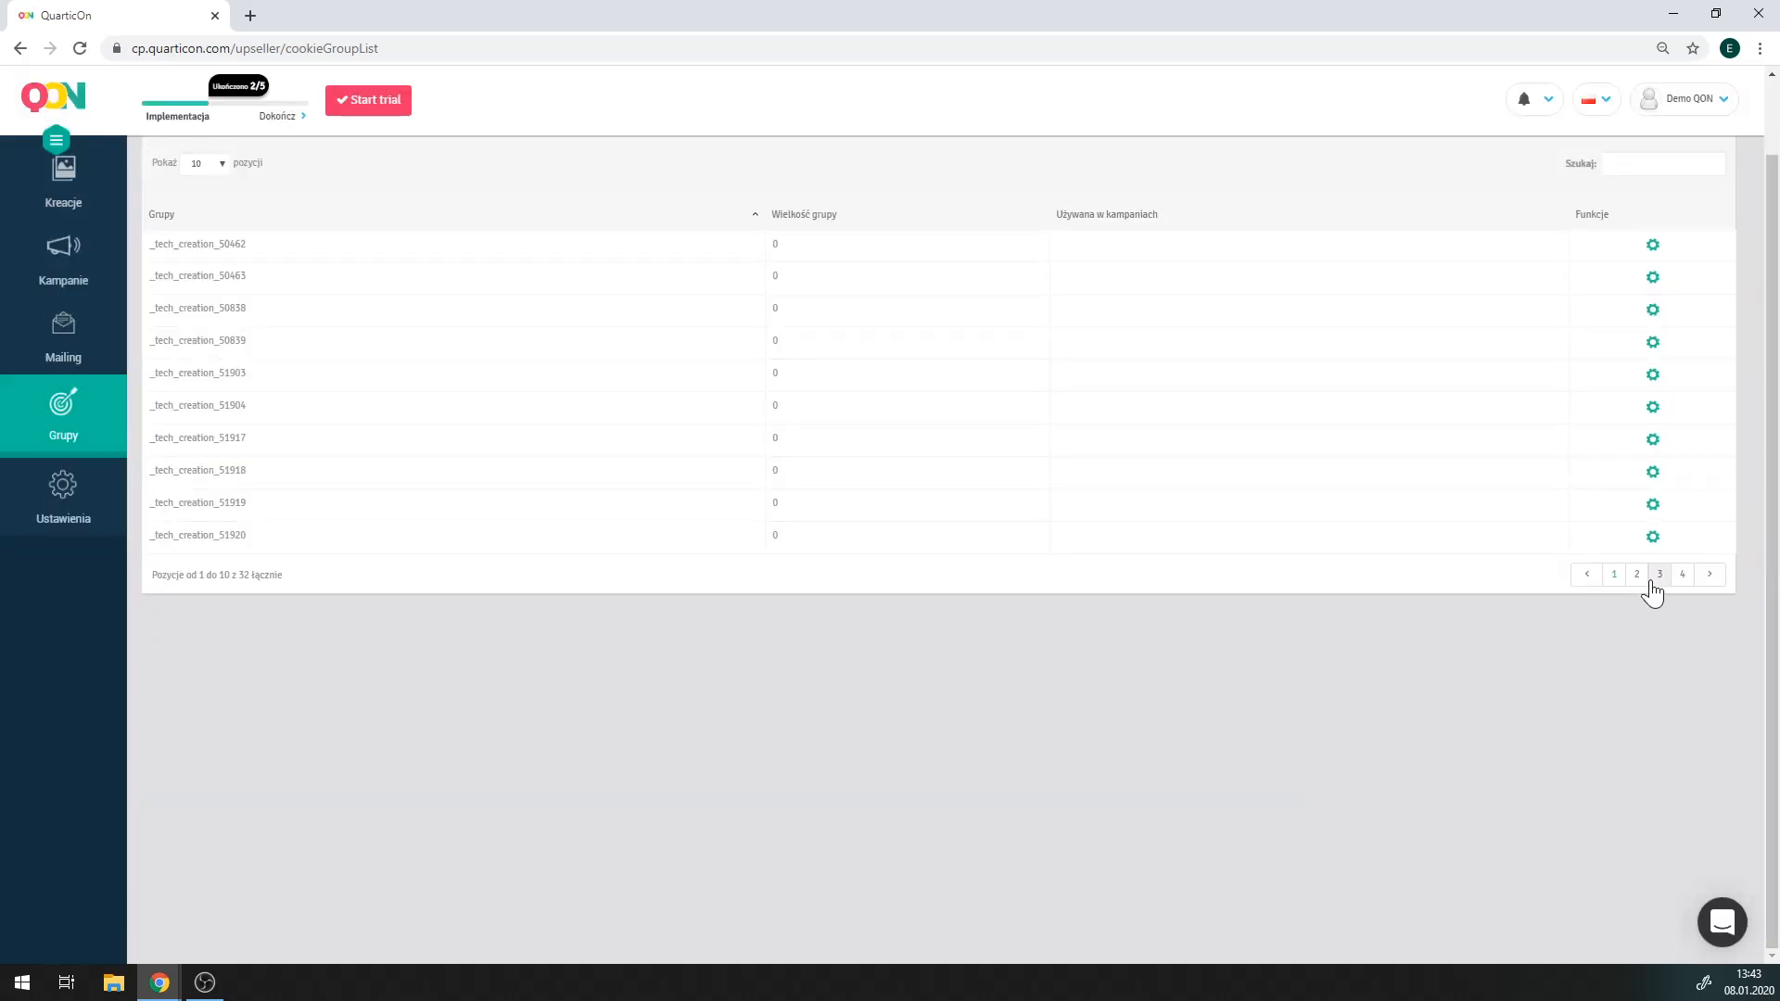
Check groups pages 2 and 3 for Porzucony koszyk, then go to Mailing.
left_click(1638, 576)
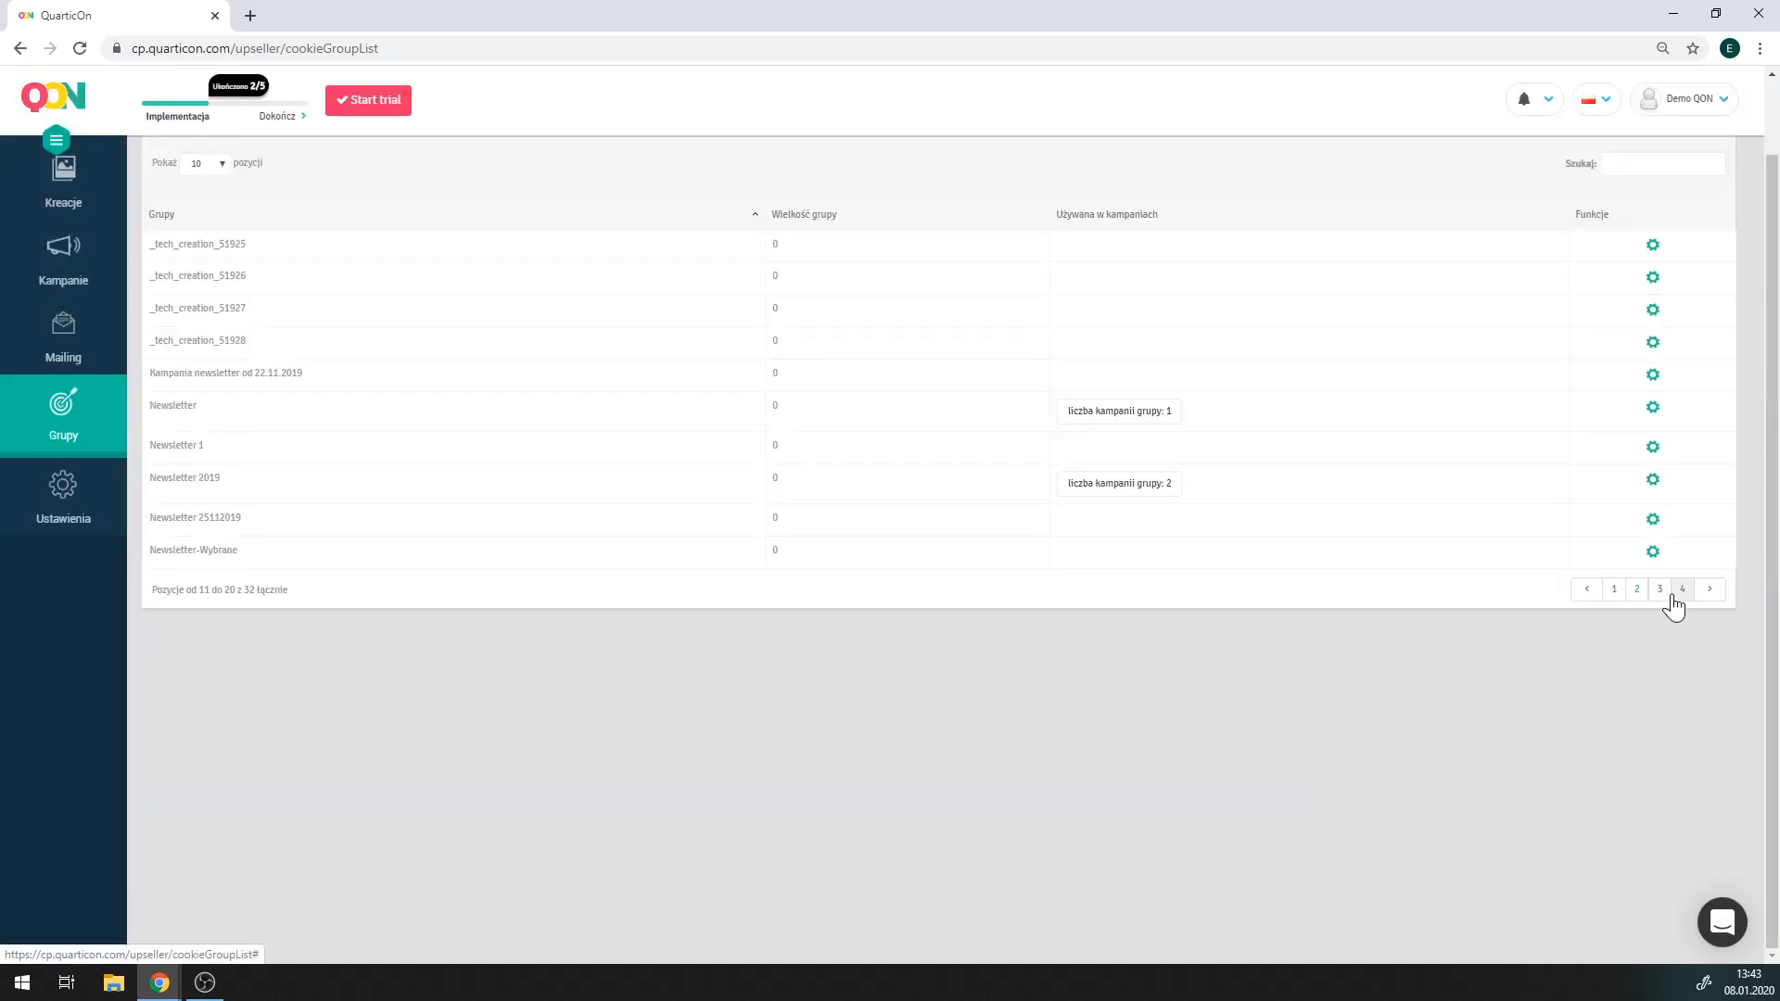
left_click(1656, 594)
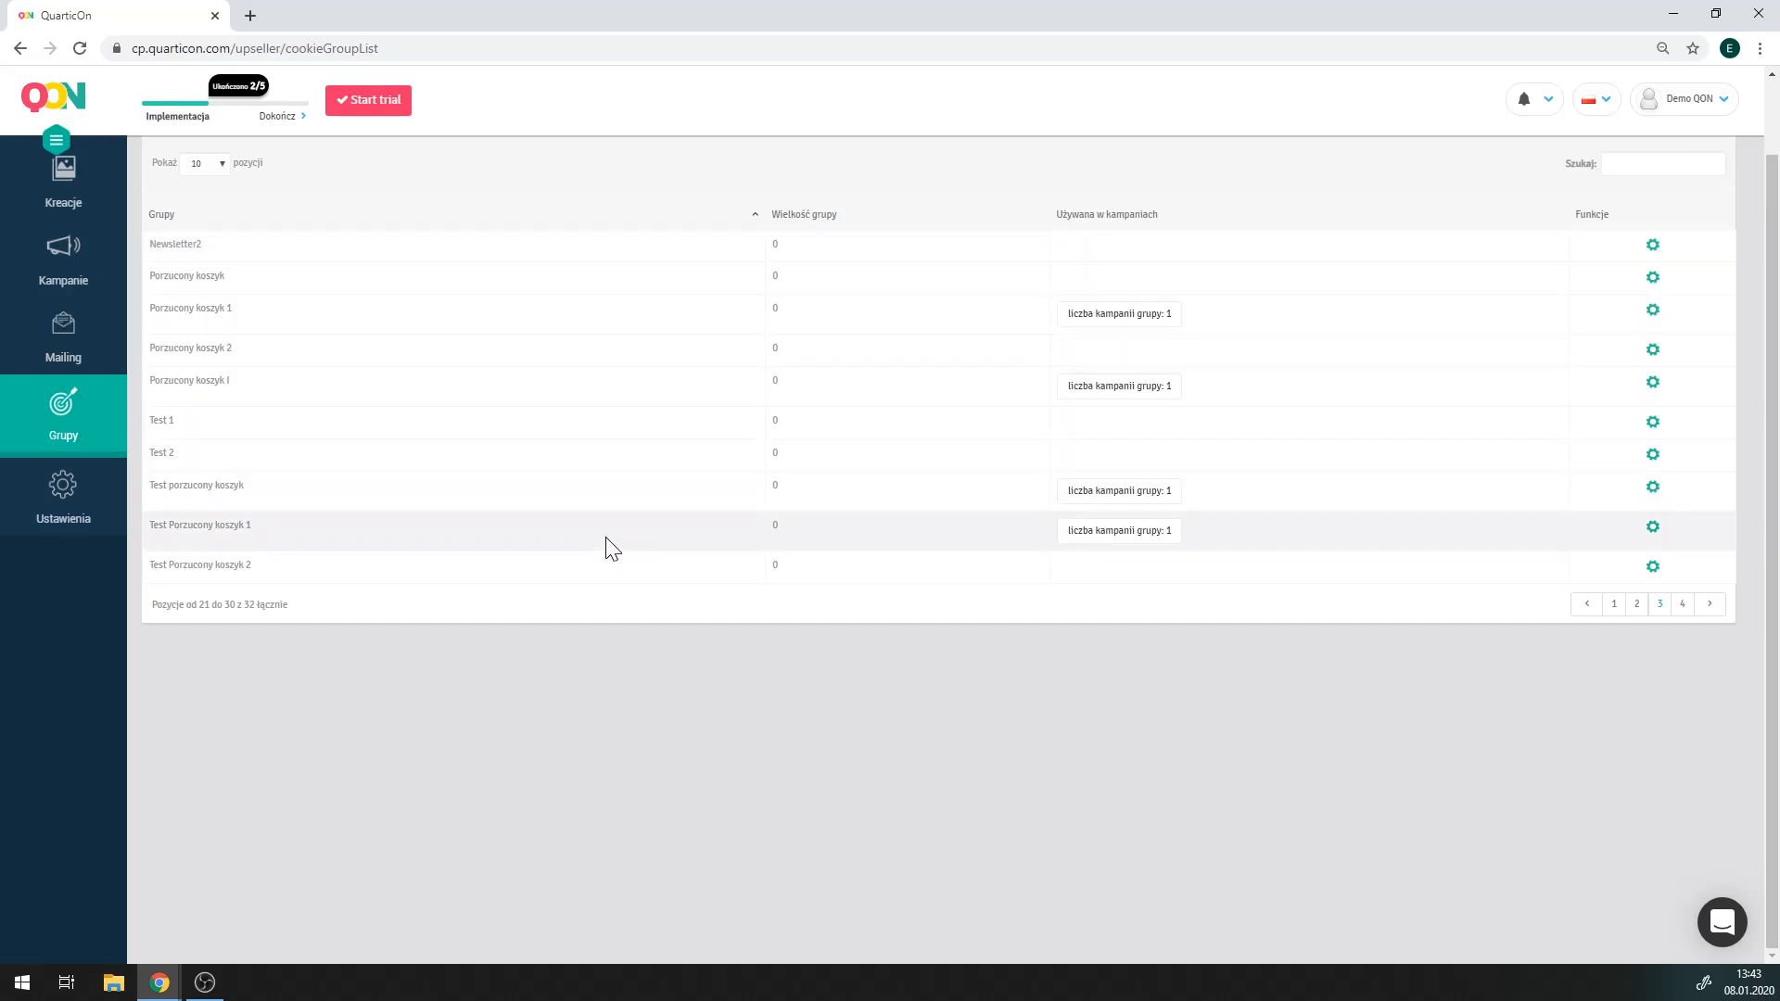
left_click(58, 343)
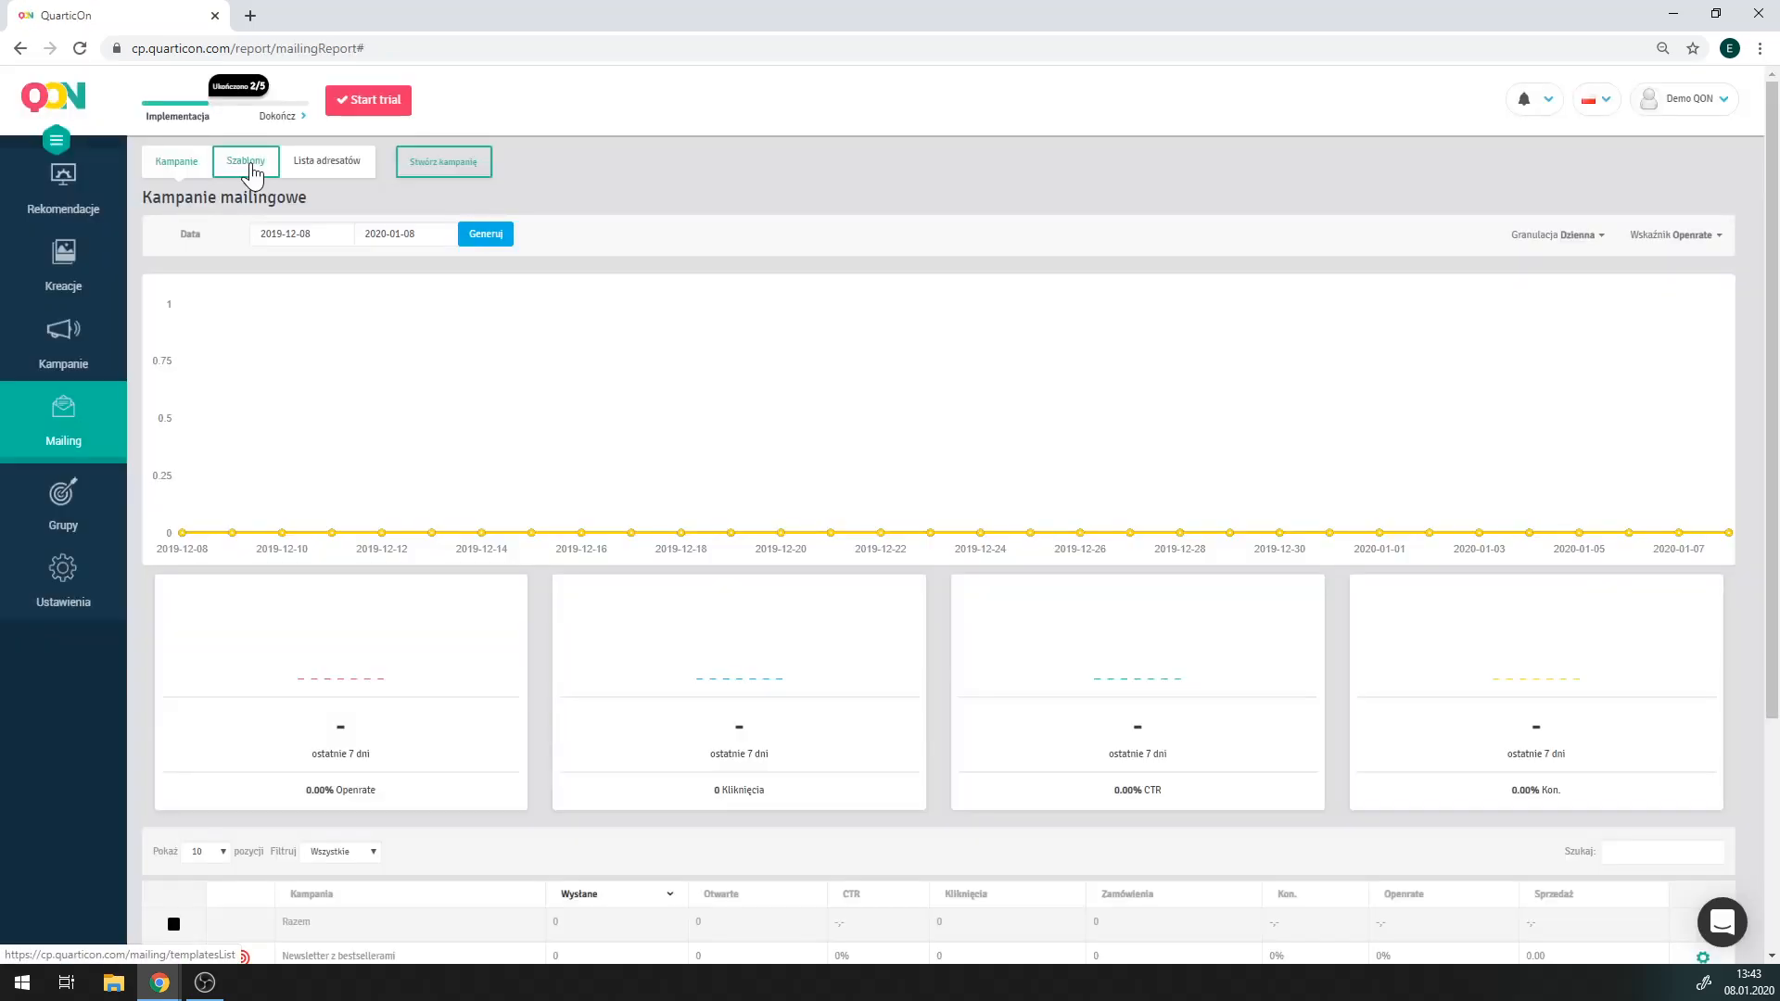
Open the Porzucony koszyk template from Szablony in the mail editor.
left_click(248, 163)
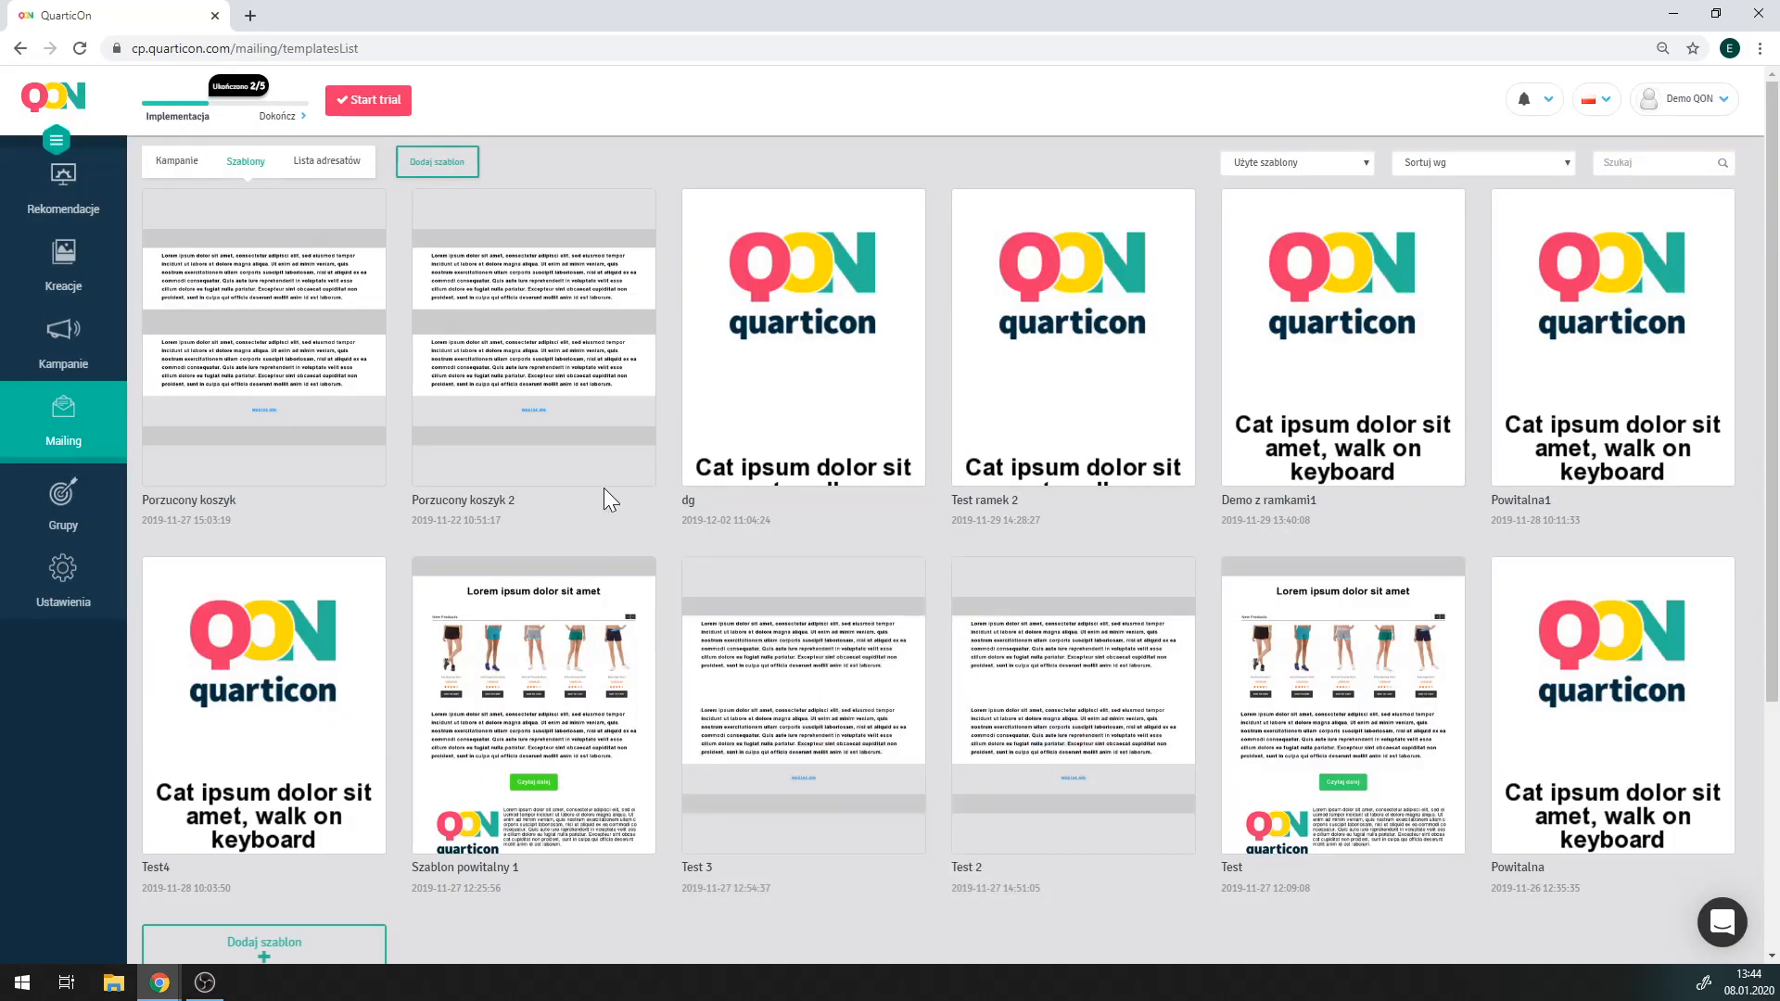
mouse_move(595, 396)
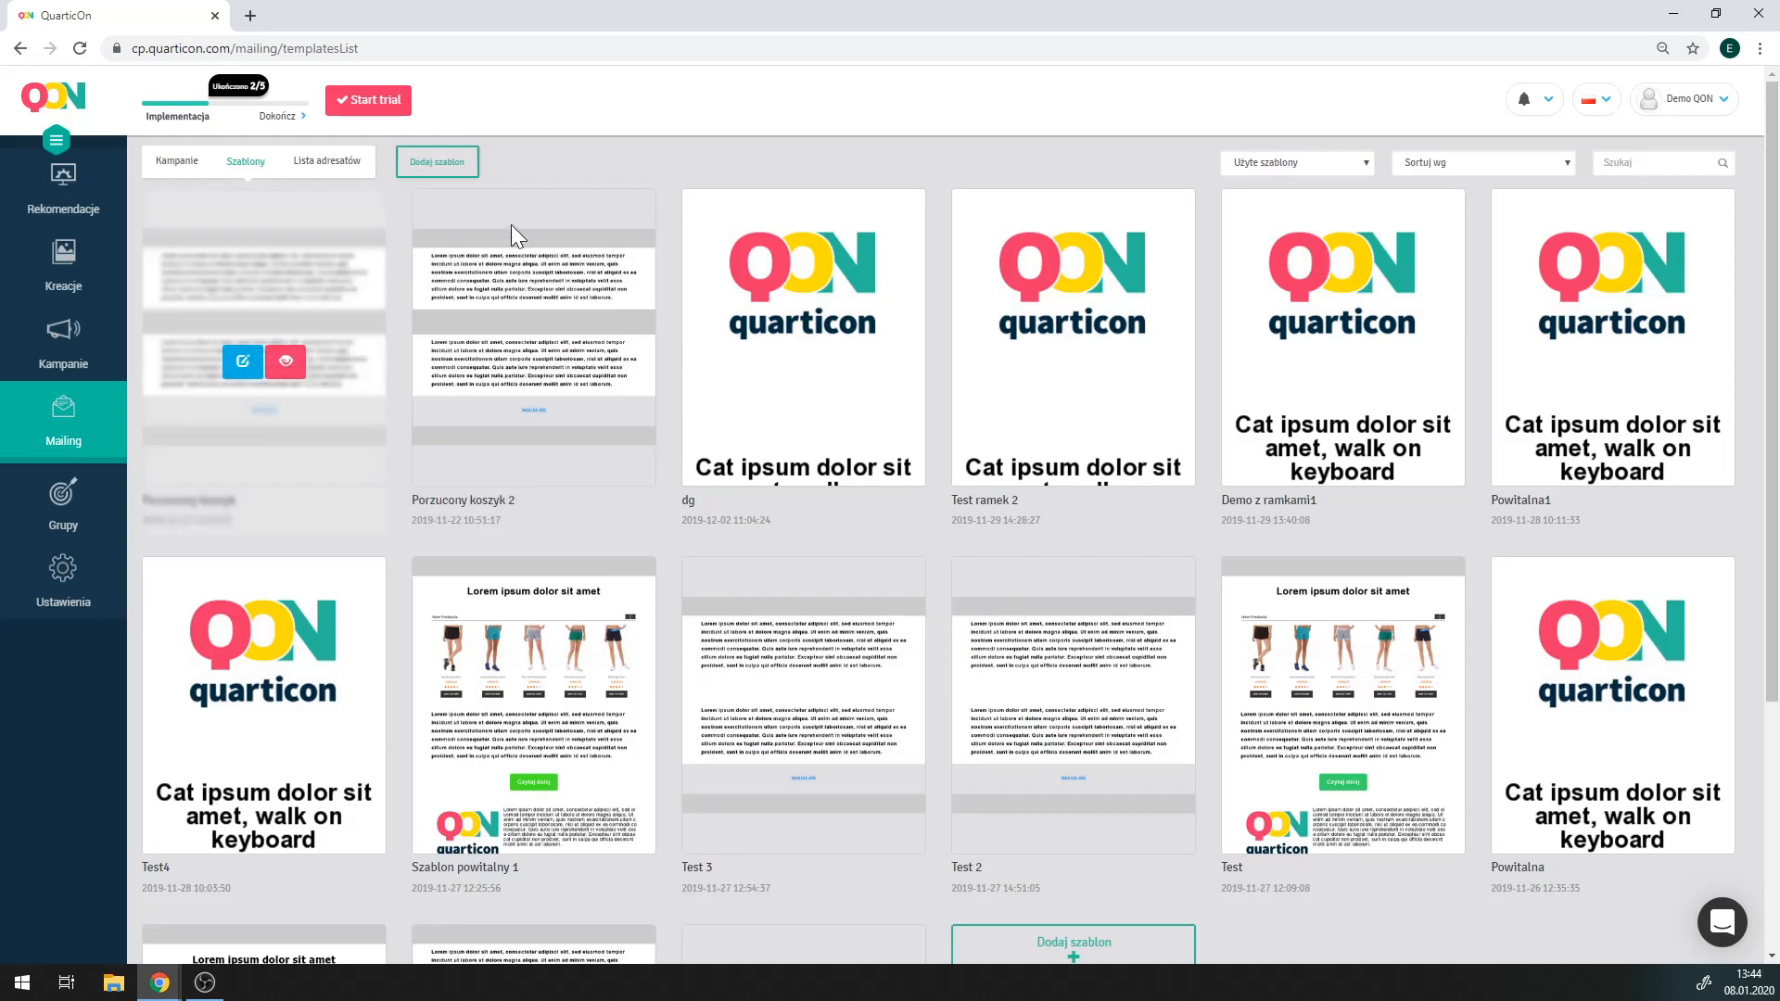
mouse_move(542, 310)
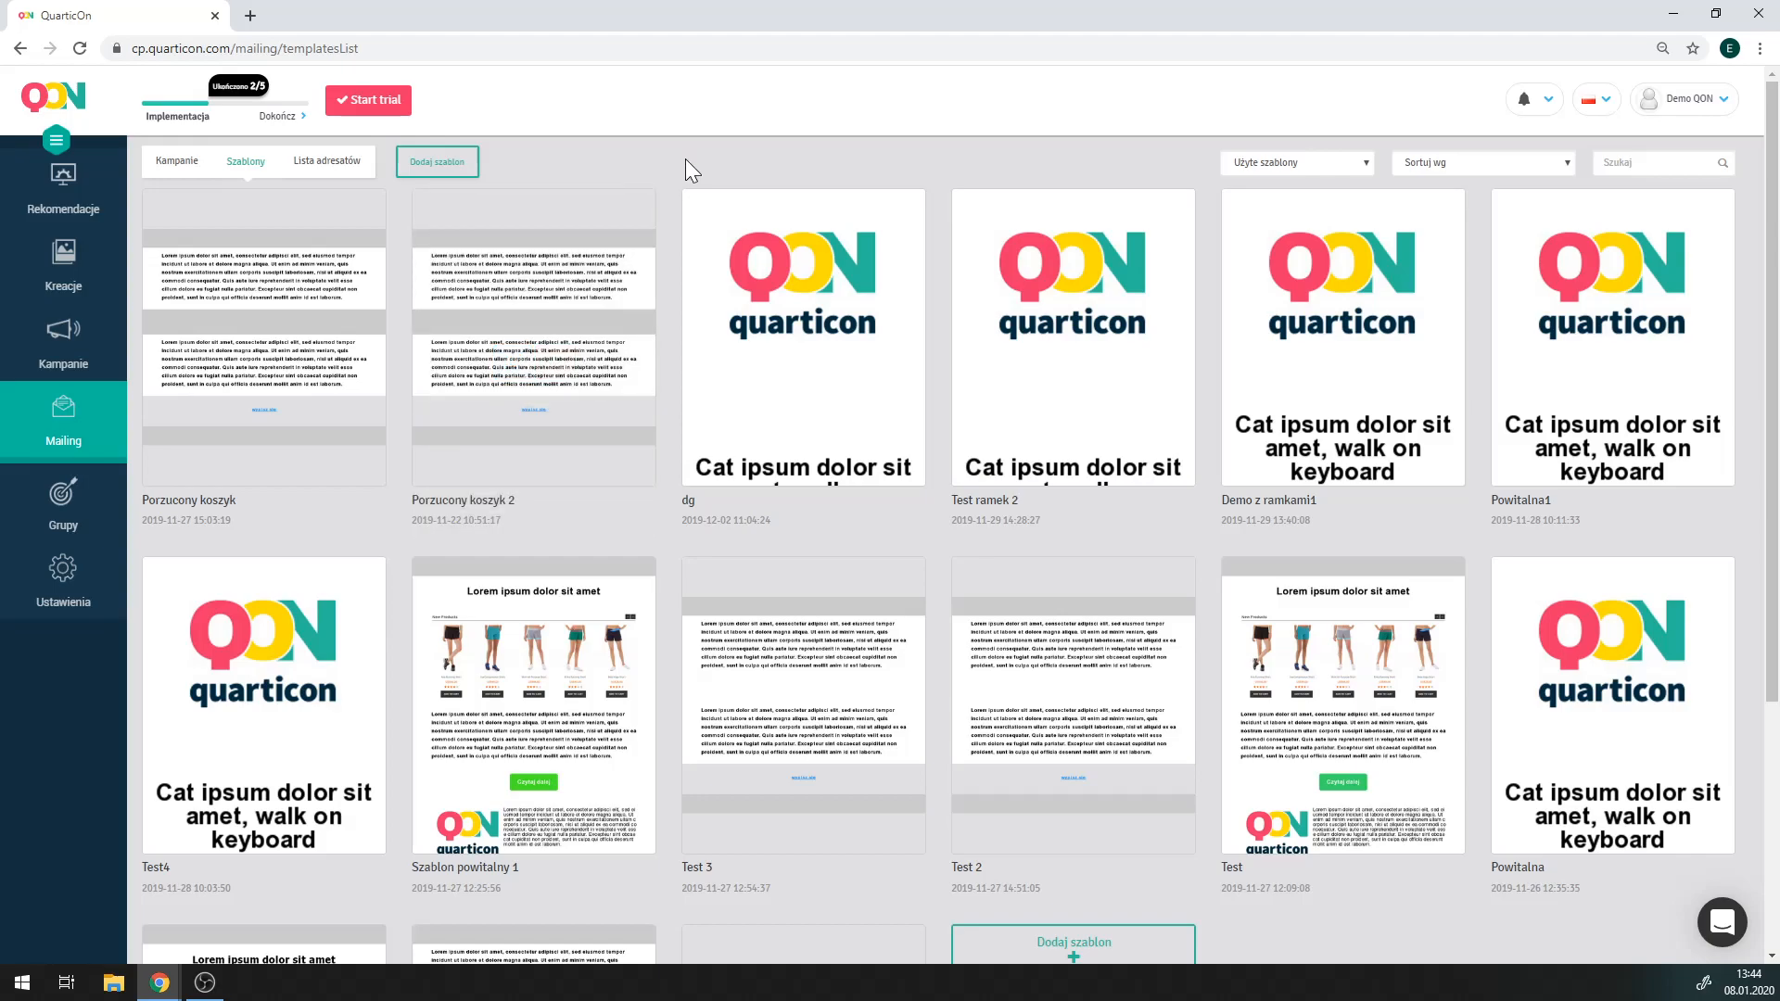
left_click(245, 363)
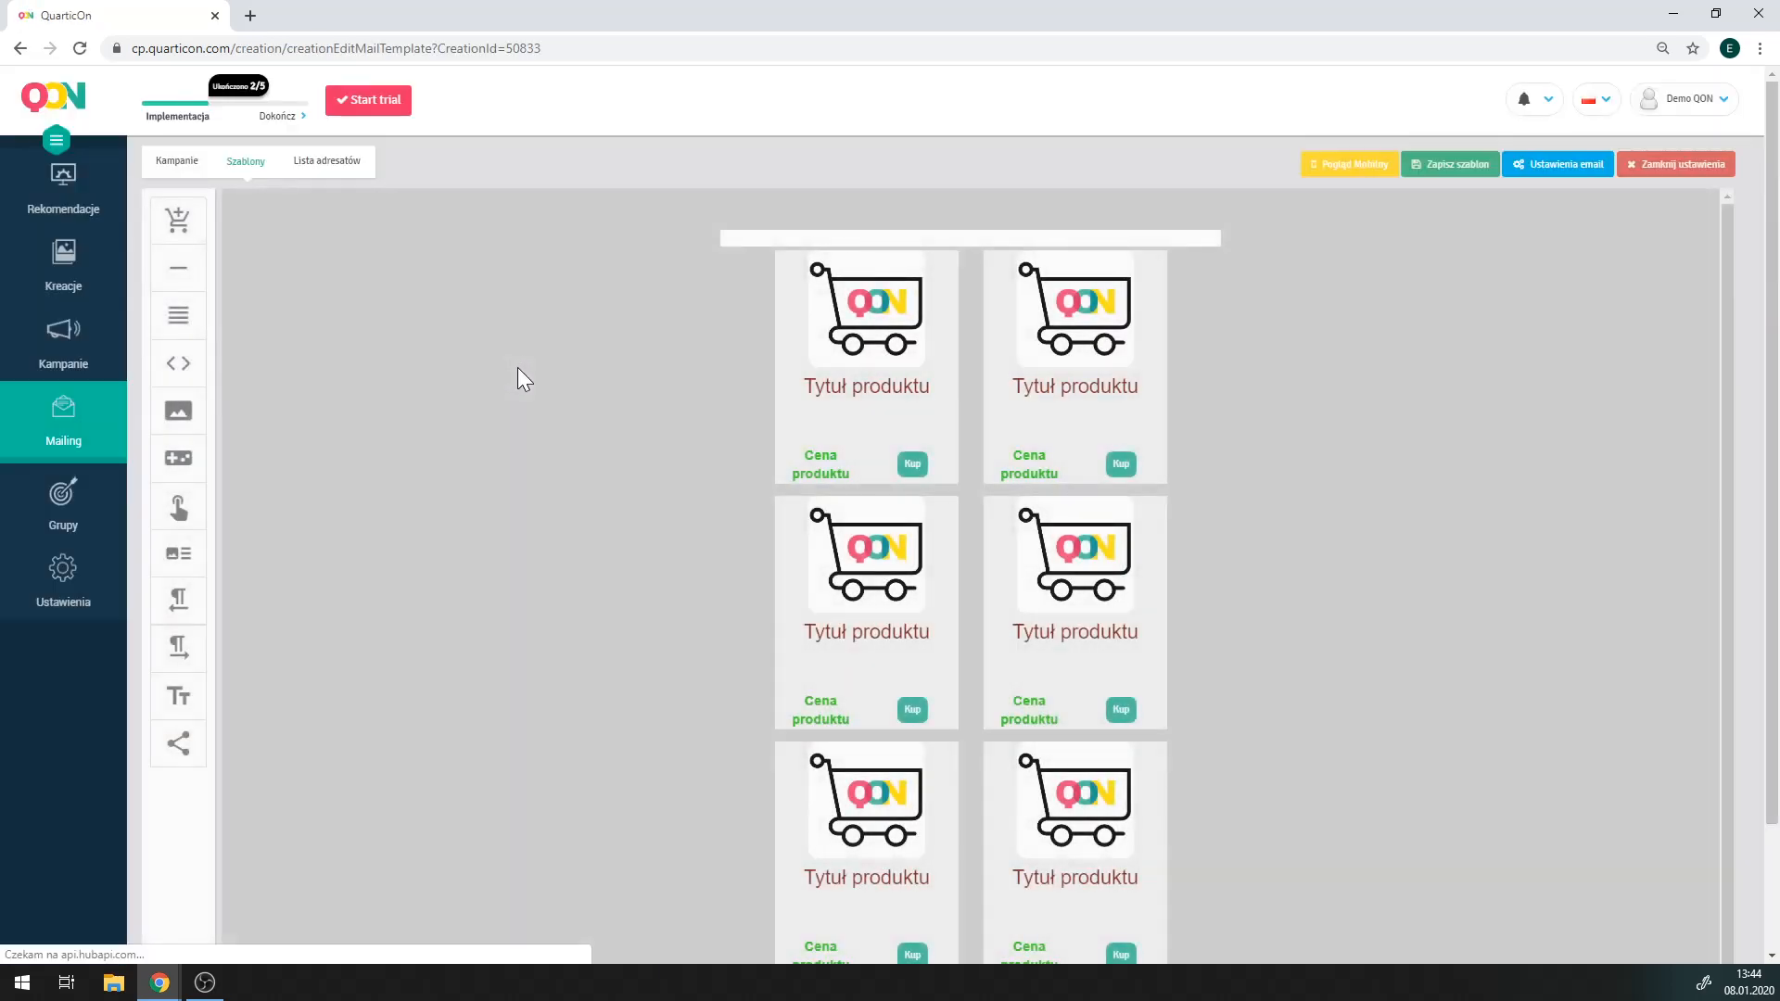
Inspect the product block settings: 6 products, 5px/15px spacing, Porzucony koszyk logic.
left_click(799, 447)
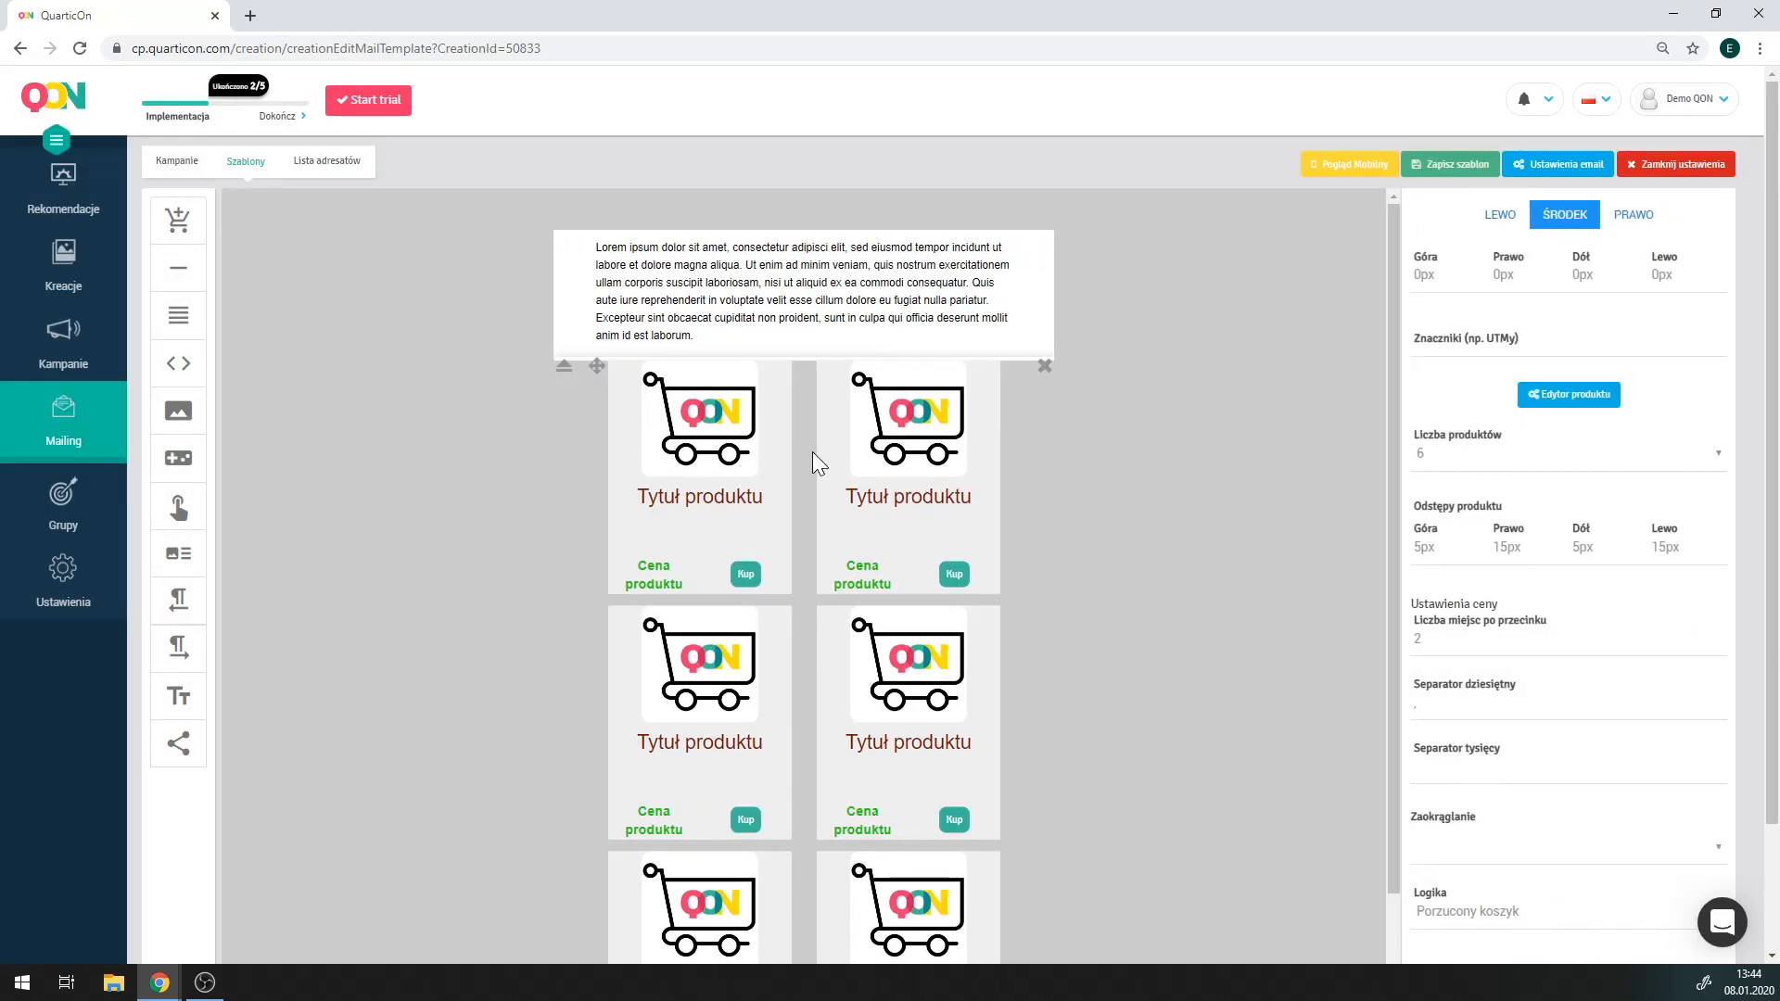
scroll(1613, 612, "down", 2)
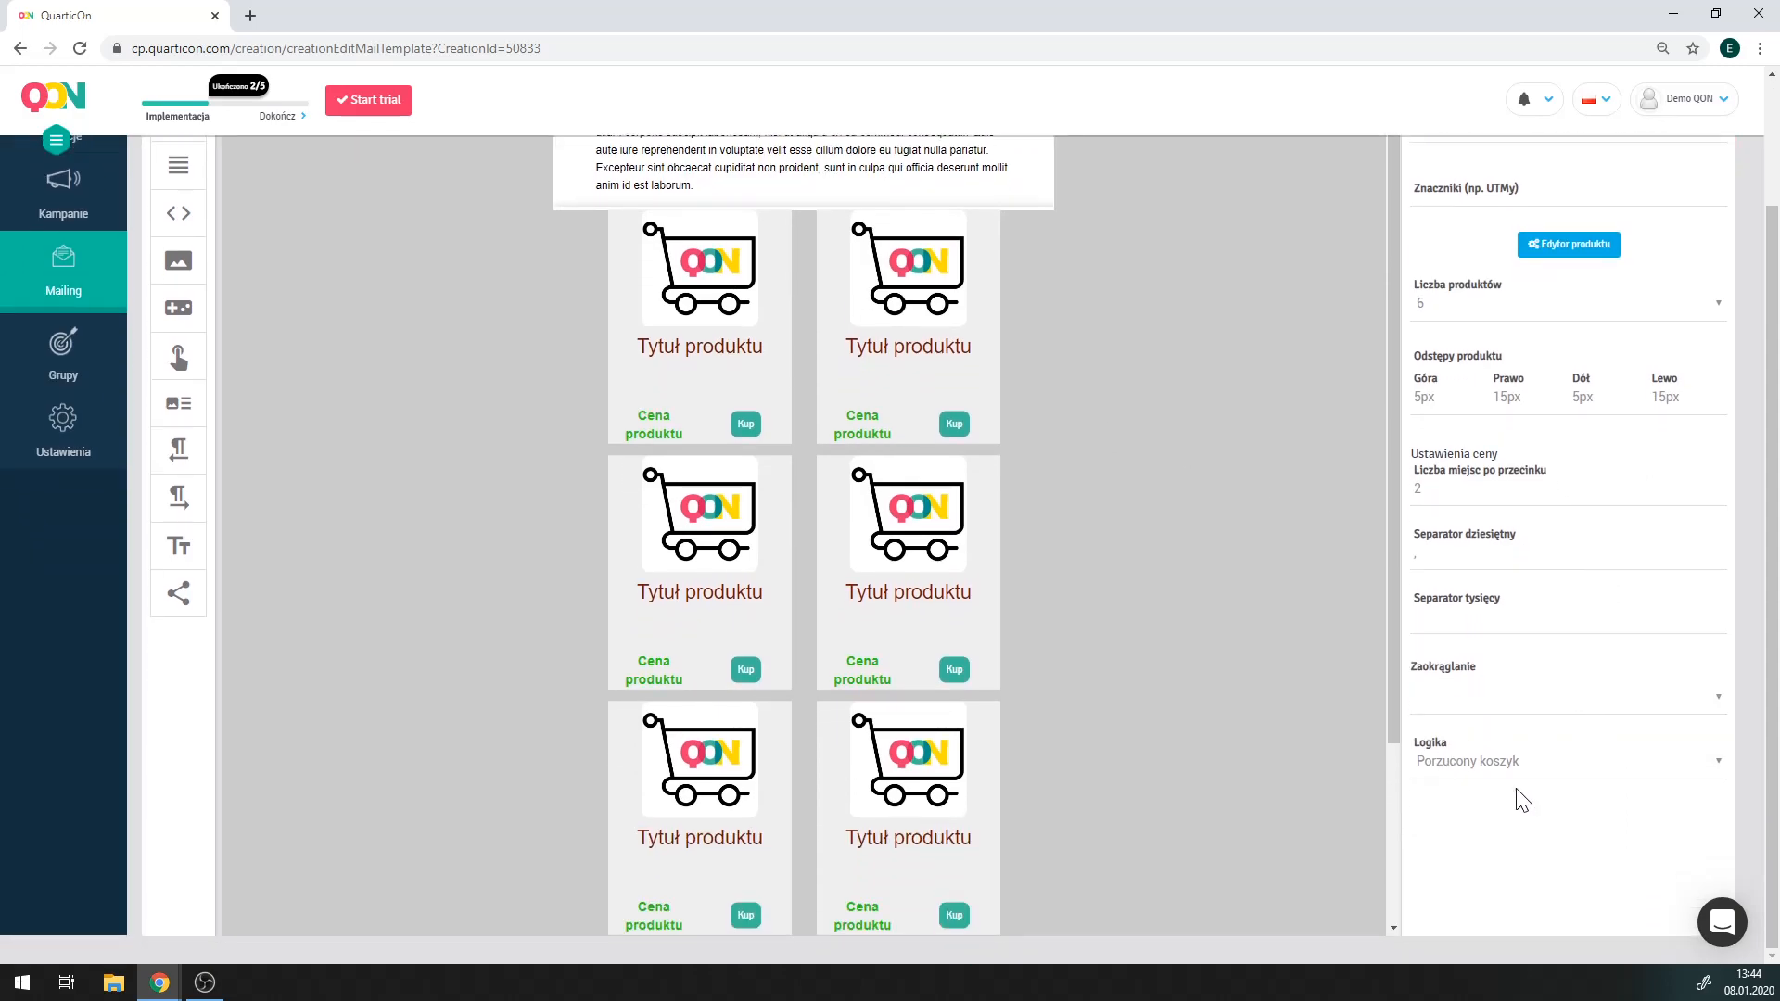
scroll(347, 425, "up", 2)
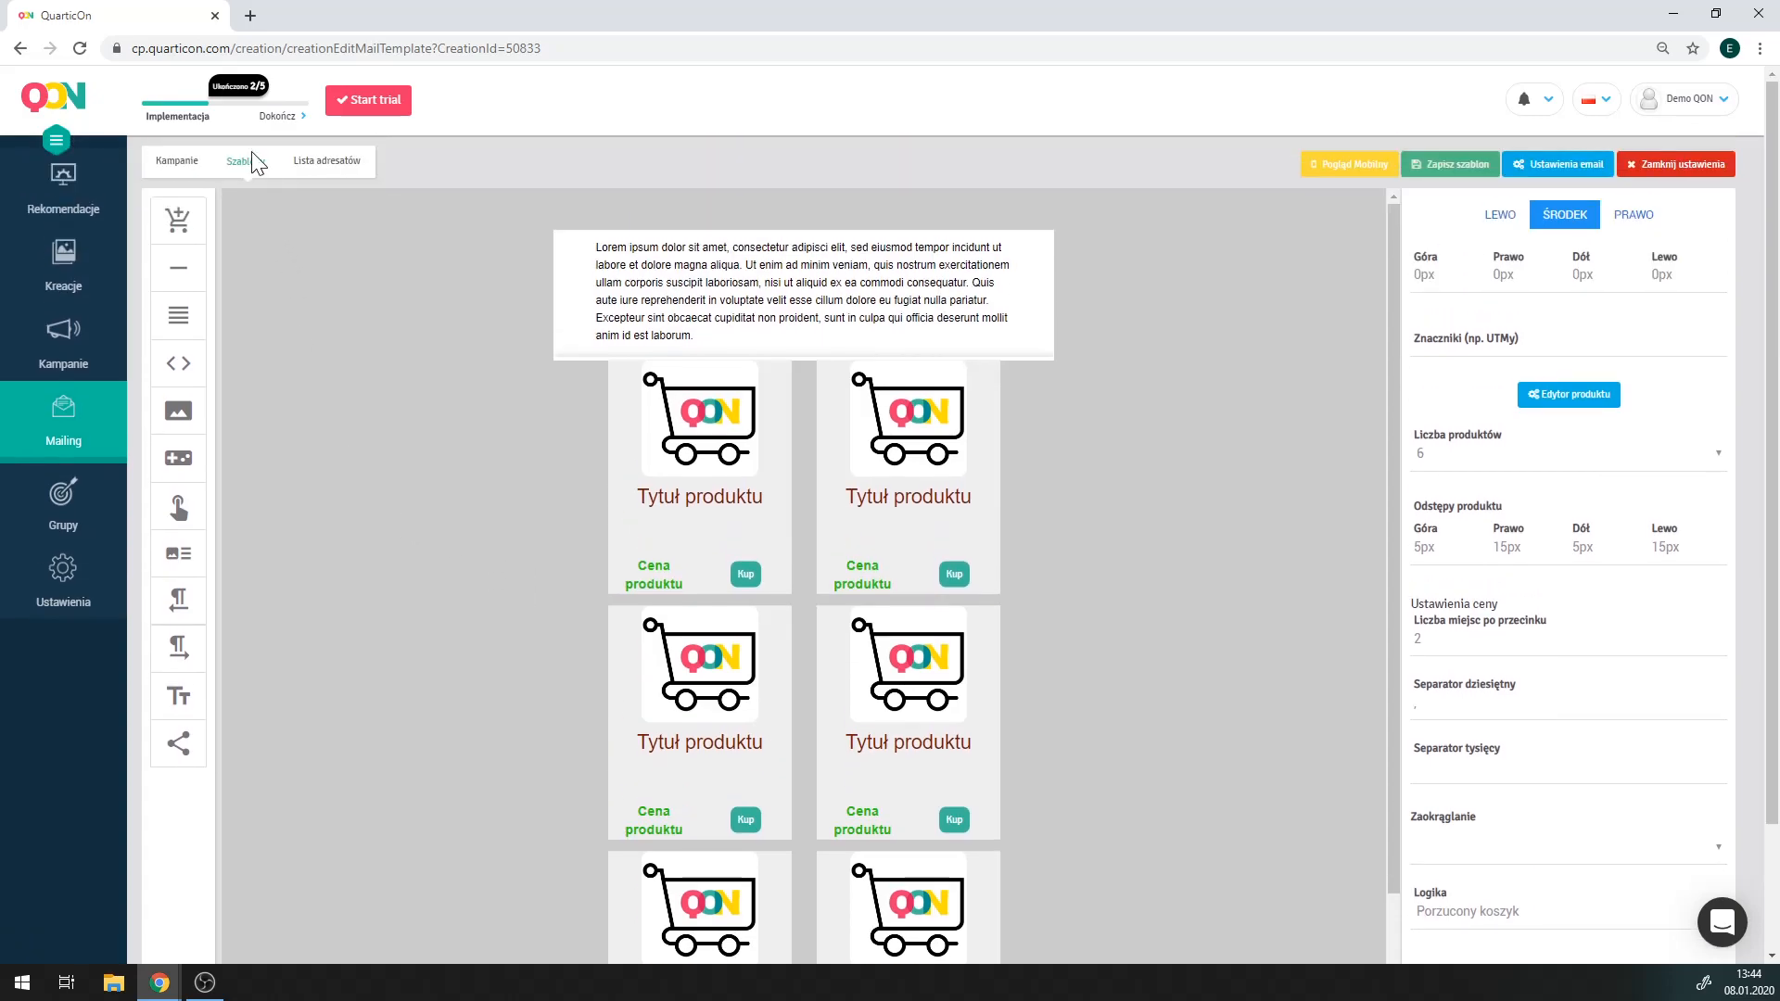
Open the Porzucony koszyk 2 template and check its product block uses Porzucony koszyk logic.
left_click(256, 158)
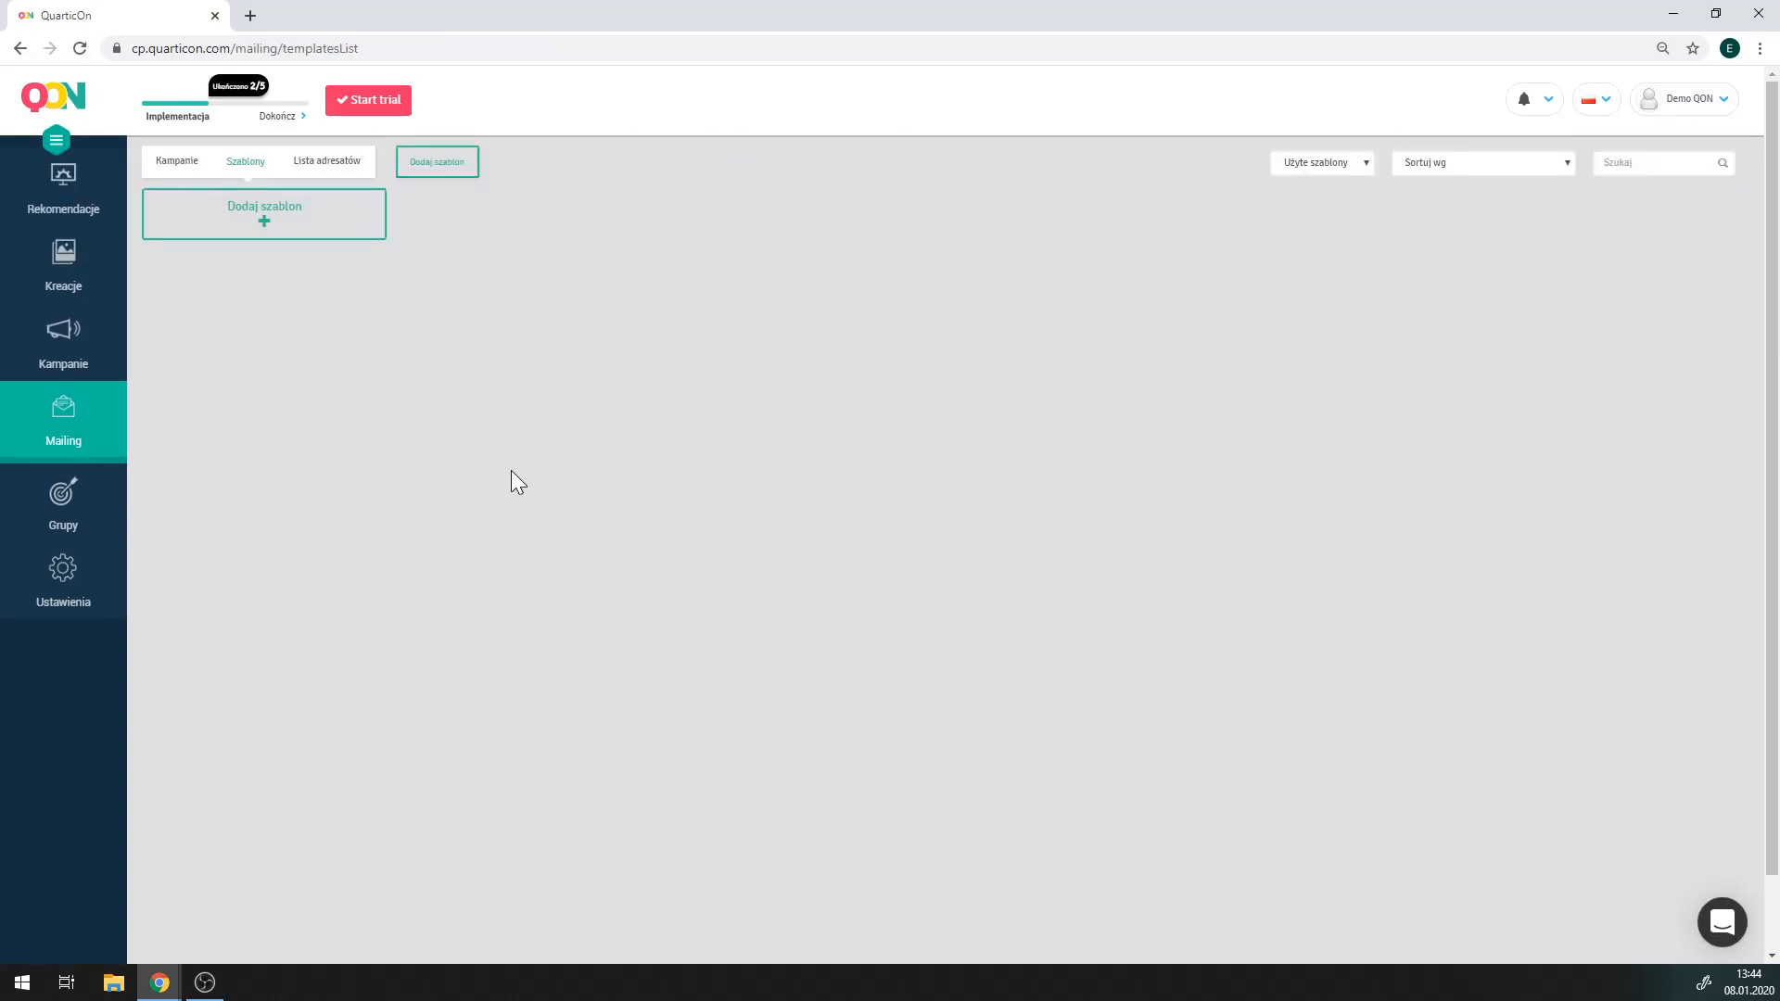
mouse_move(516, 466)
left_click(513, 364)
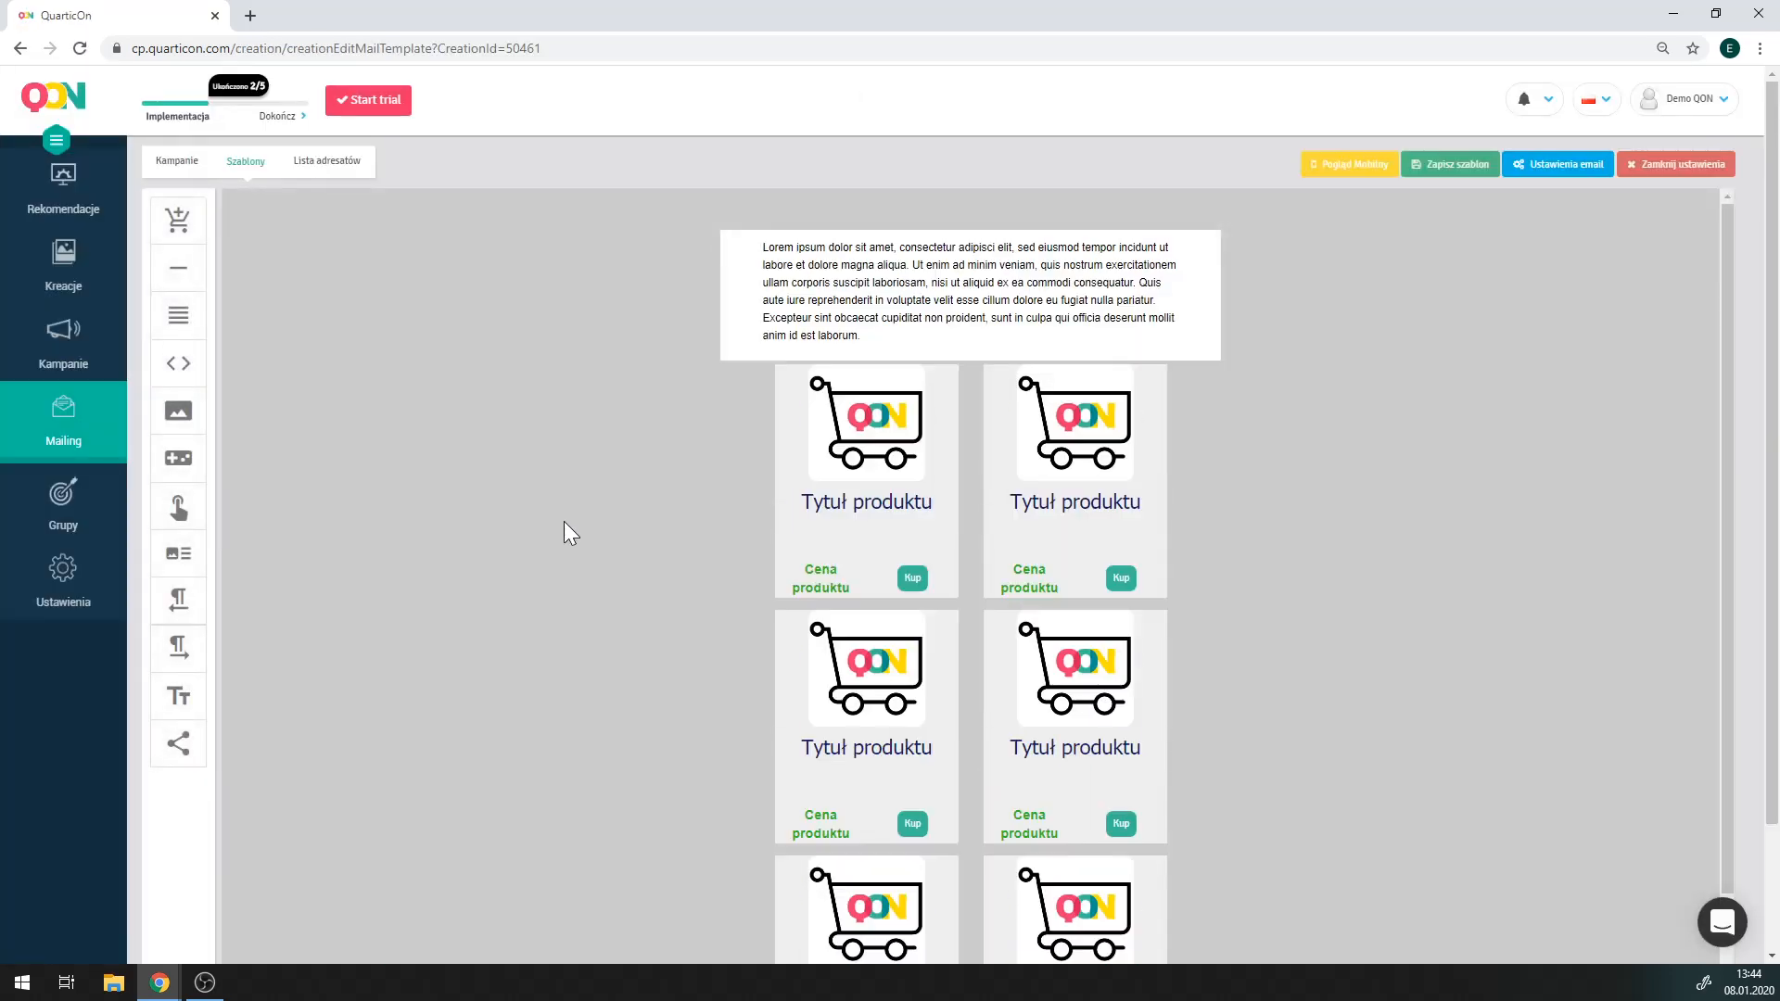
left_click(797, 475)
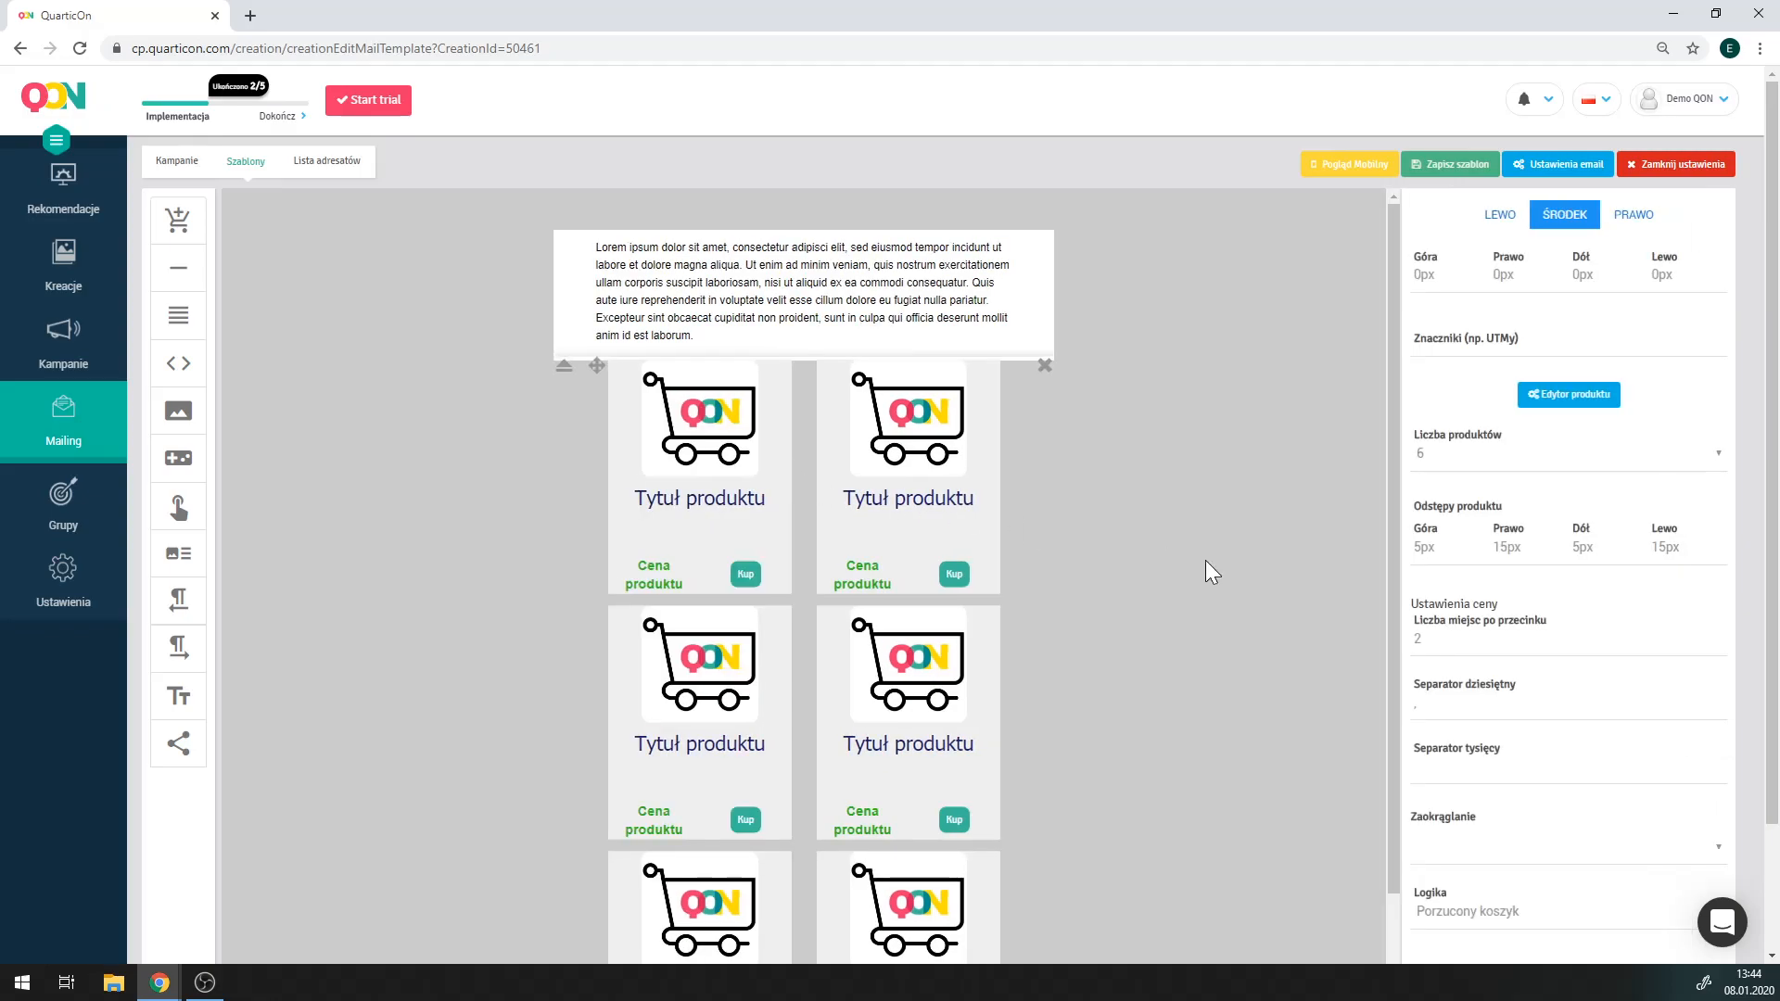
scroll(1391, 667, "down", 2)
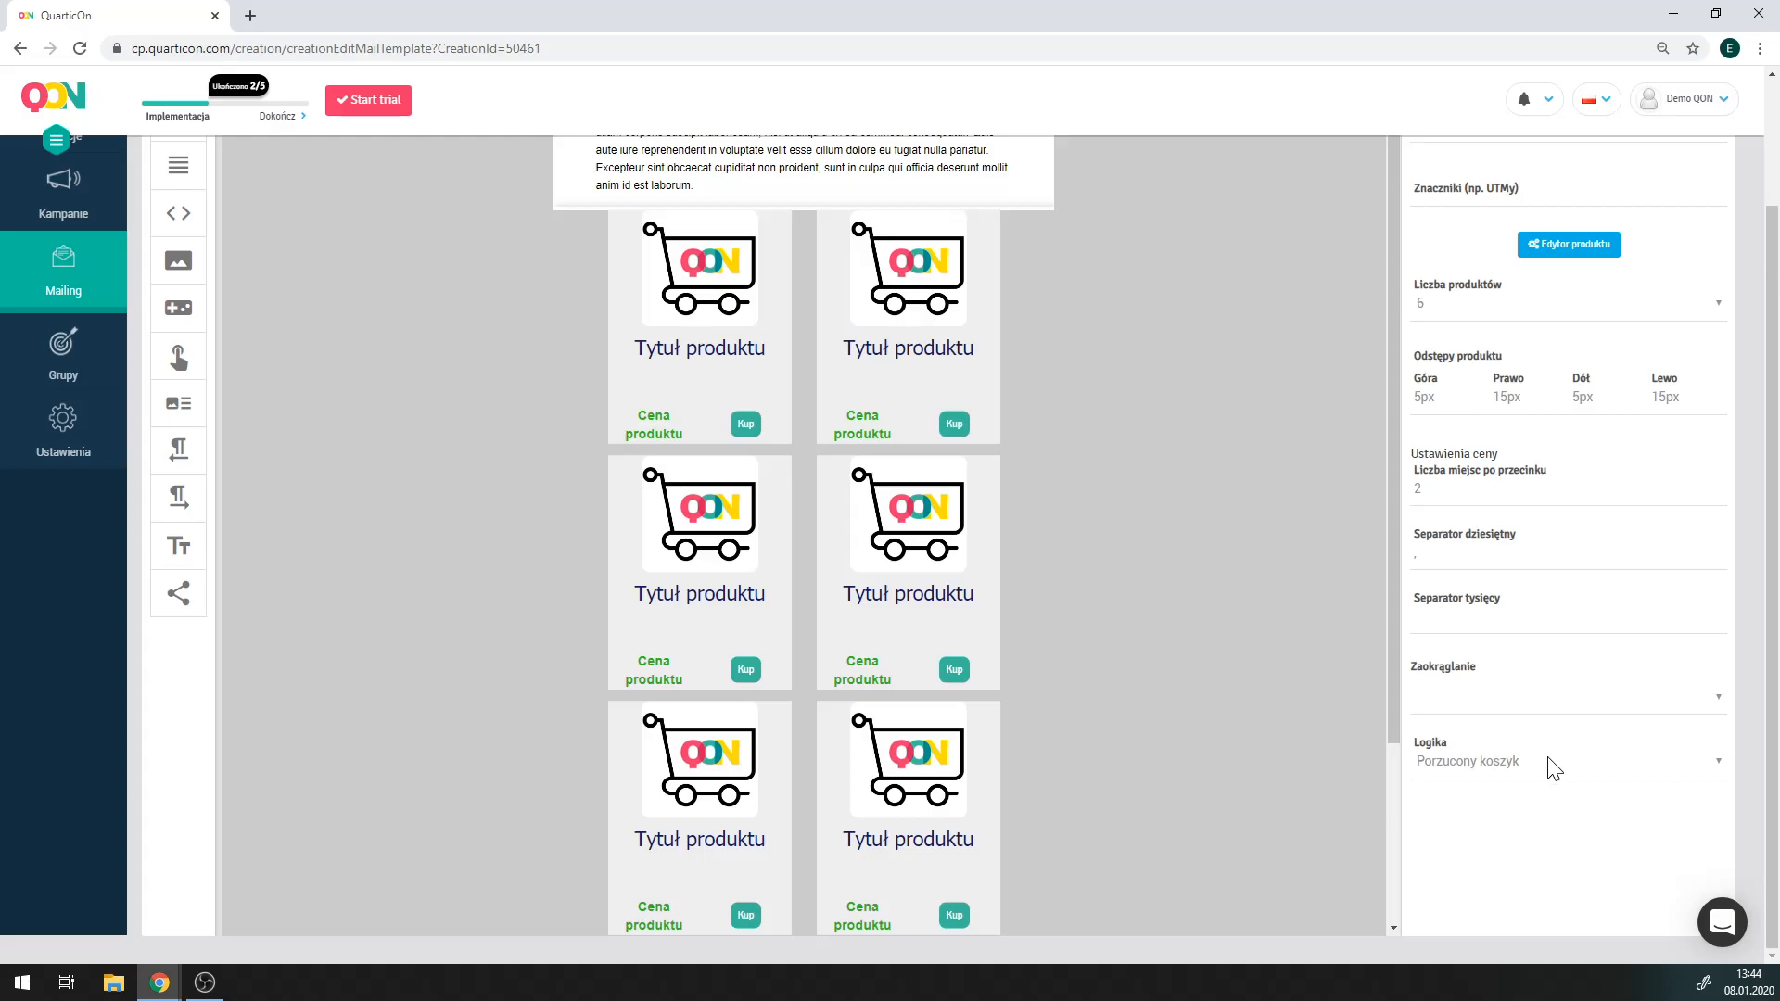
Create a new mailing campaign for the Porzucony koszyk group and advance to Sekwencje.
left_click(100, 295)
left_click(169, 167)
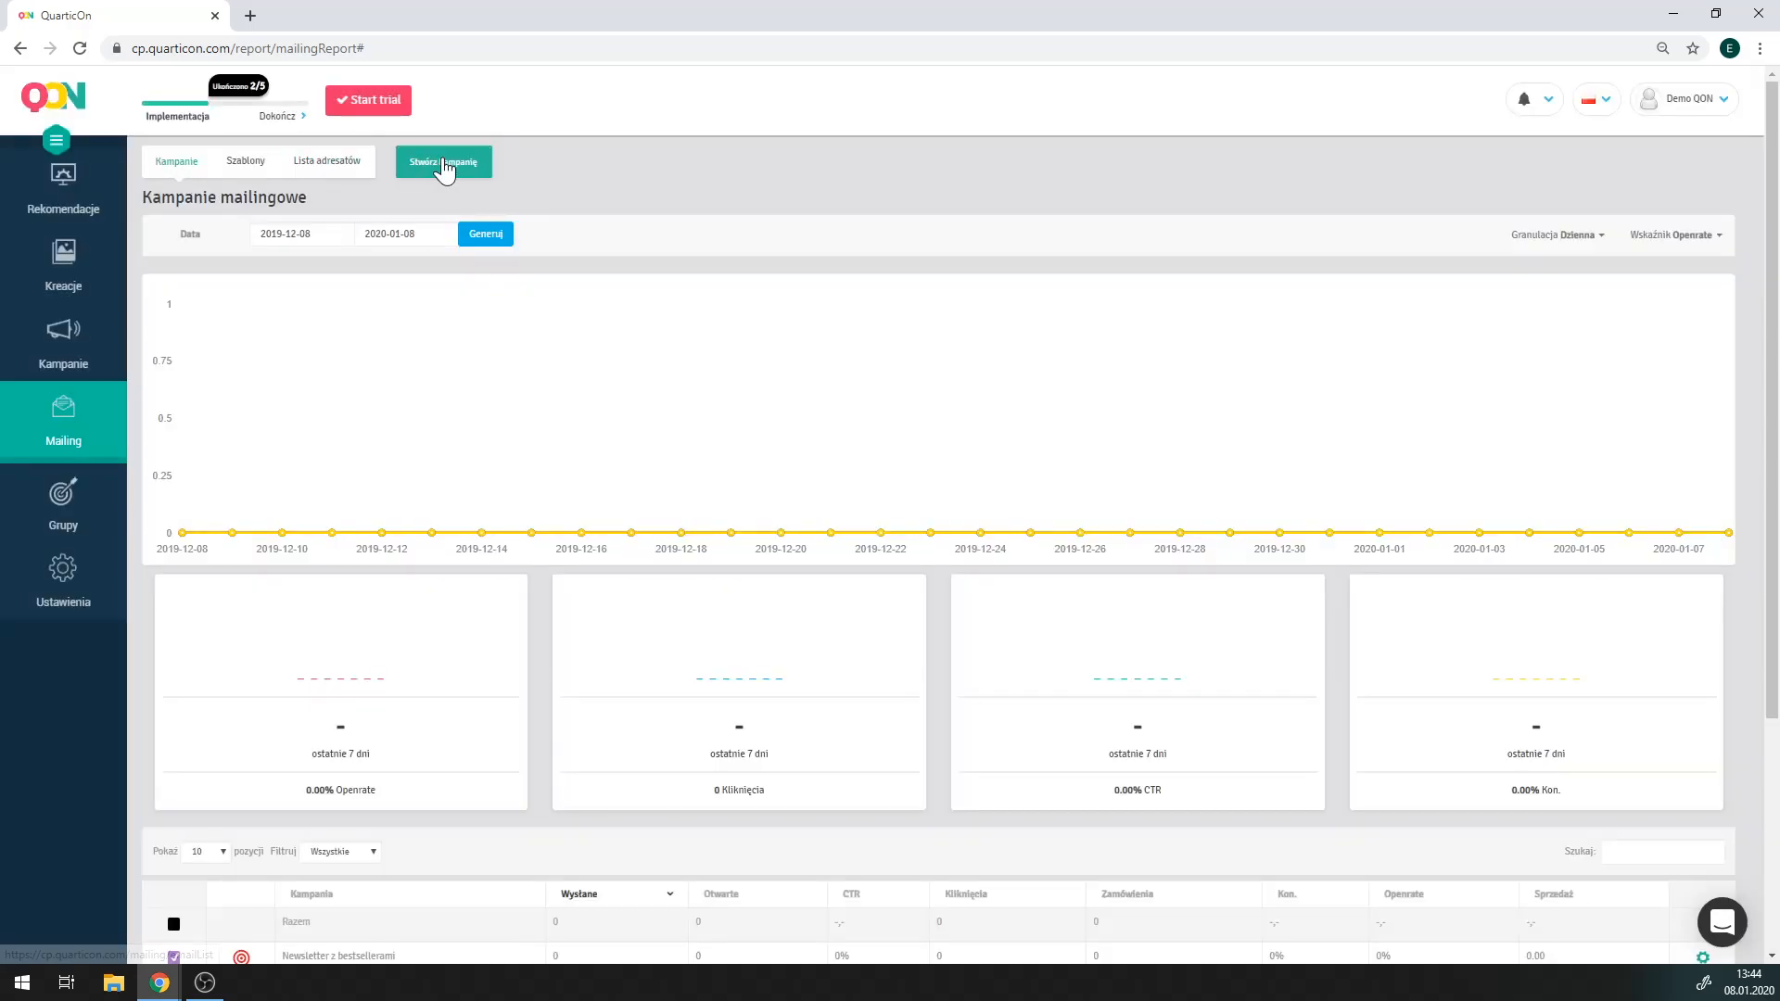
left_click(431, 171)
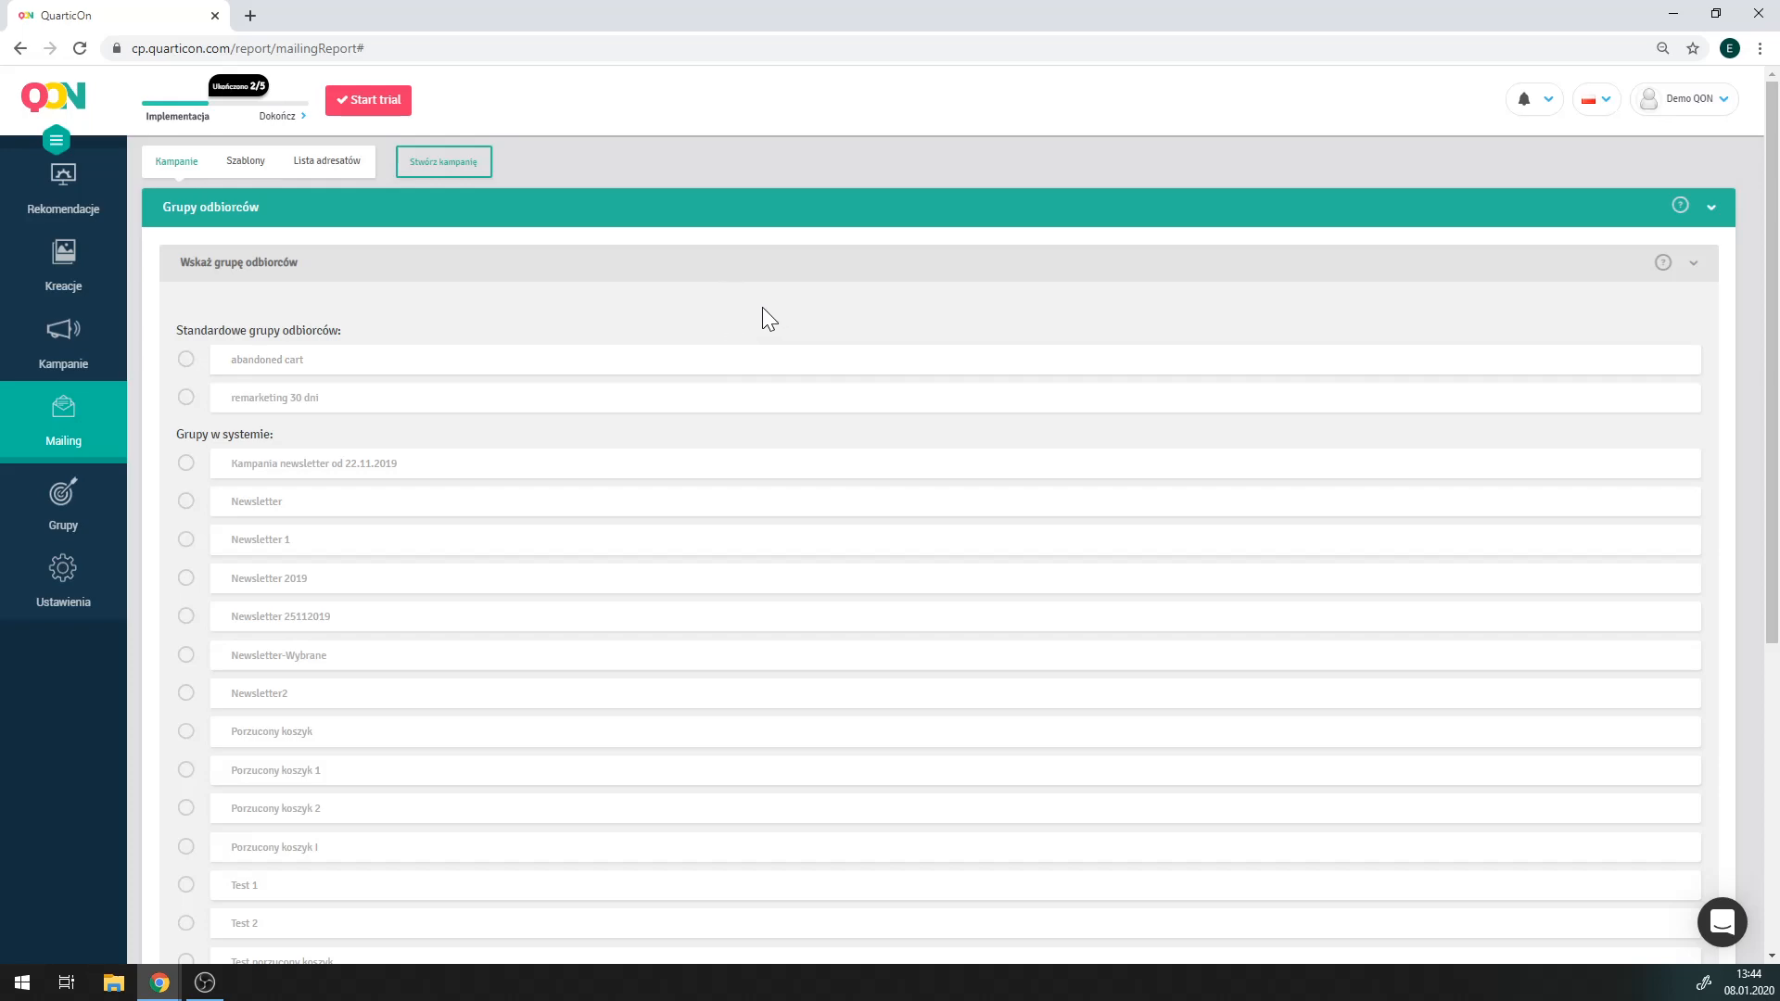
scroll(695, 347, "down", 1)
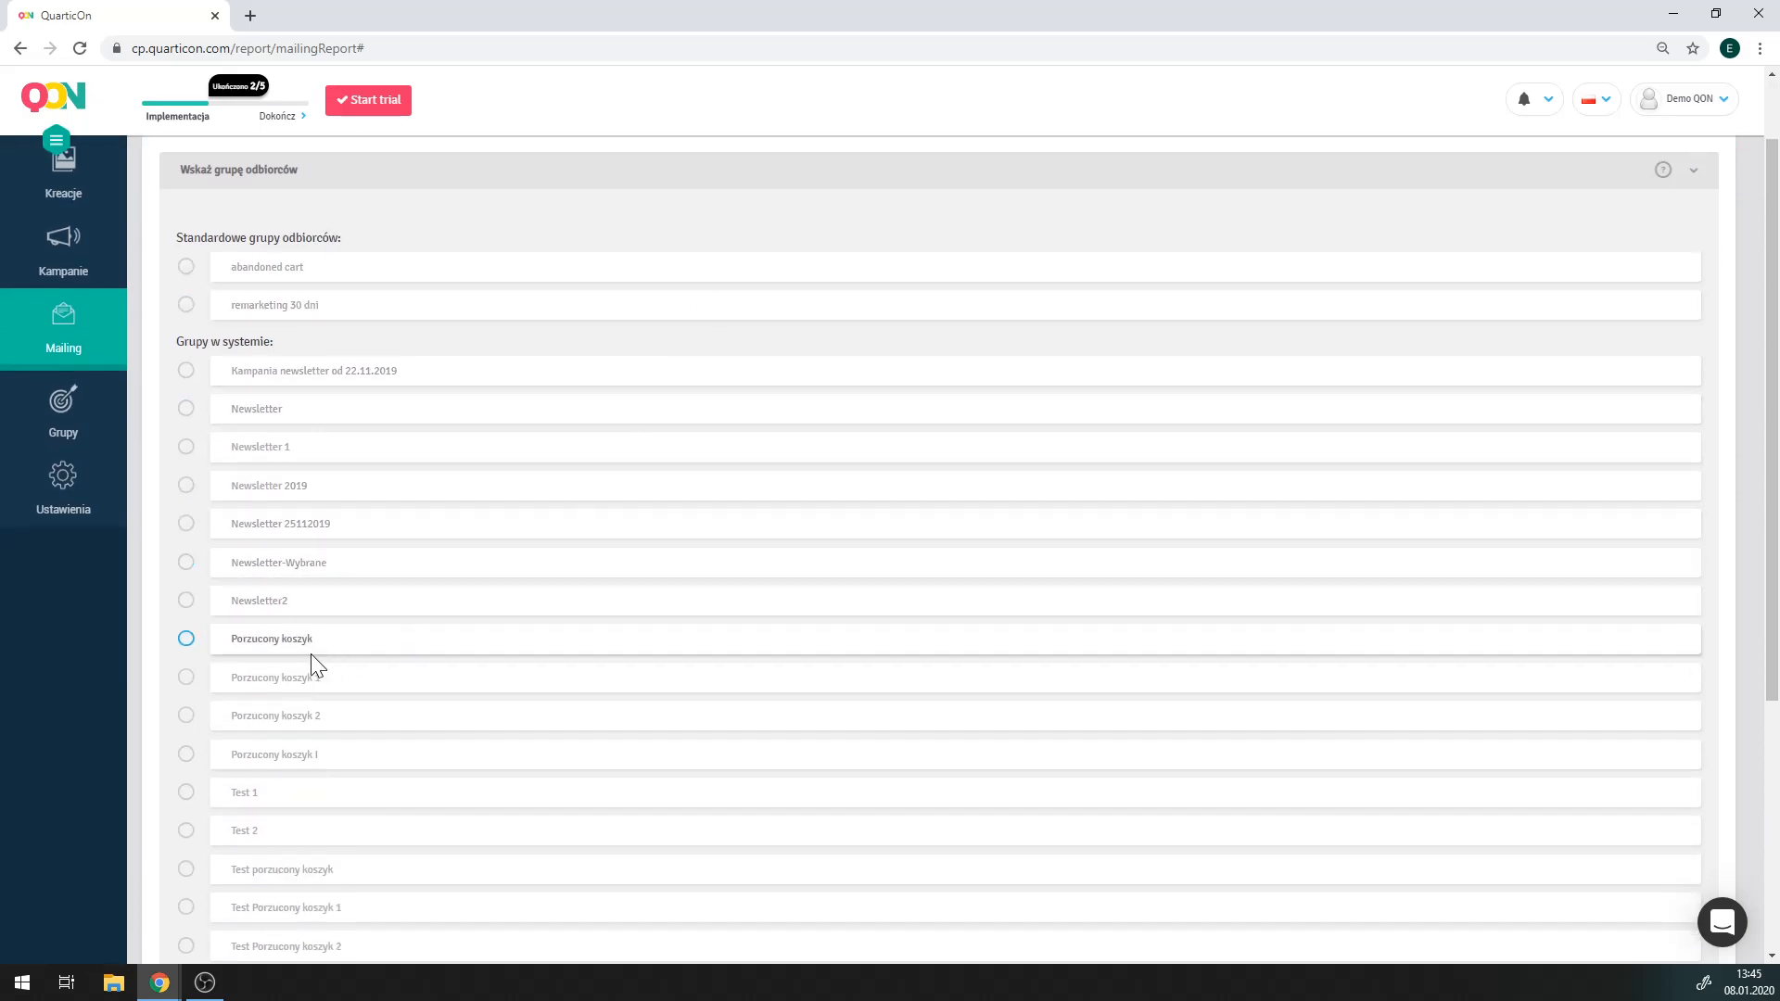
left_click(186, 639)
scroll(794, 572, "down", 4)
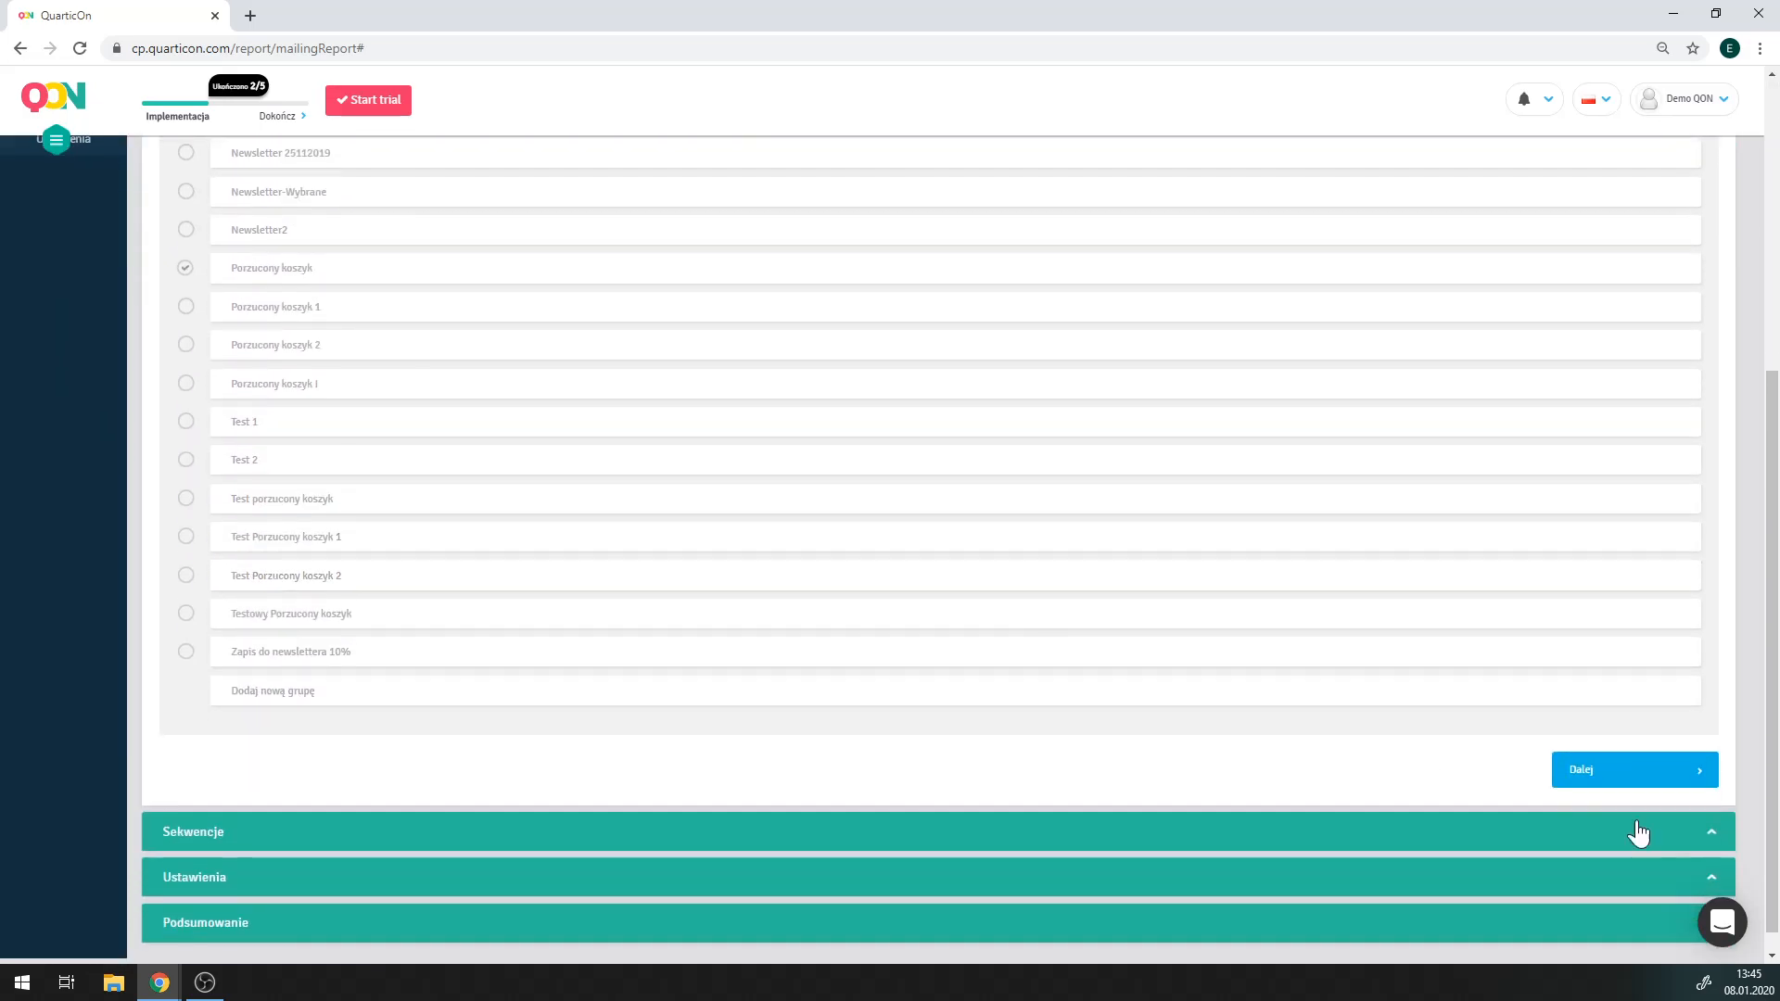
left_click(1641, 788)
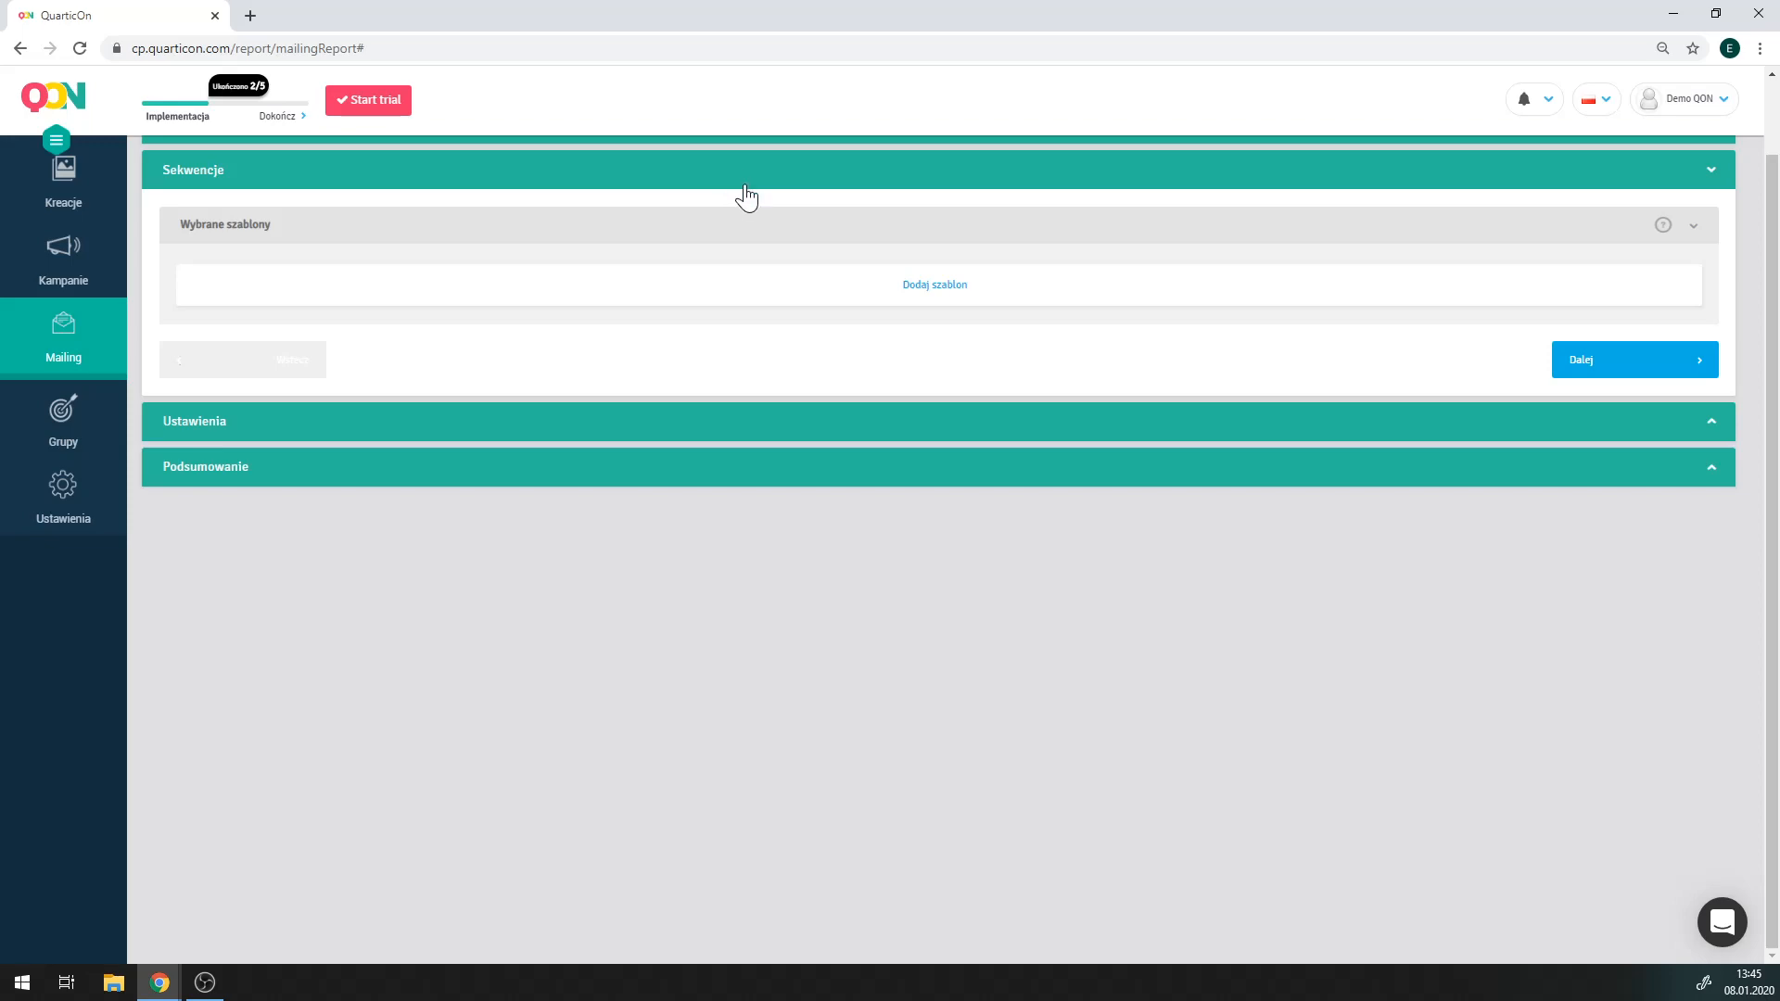
Add the Porzucony koszyk template, then Porzucony koszyk 2, to the campaign's mail sequence.
left_click(916, 286)
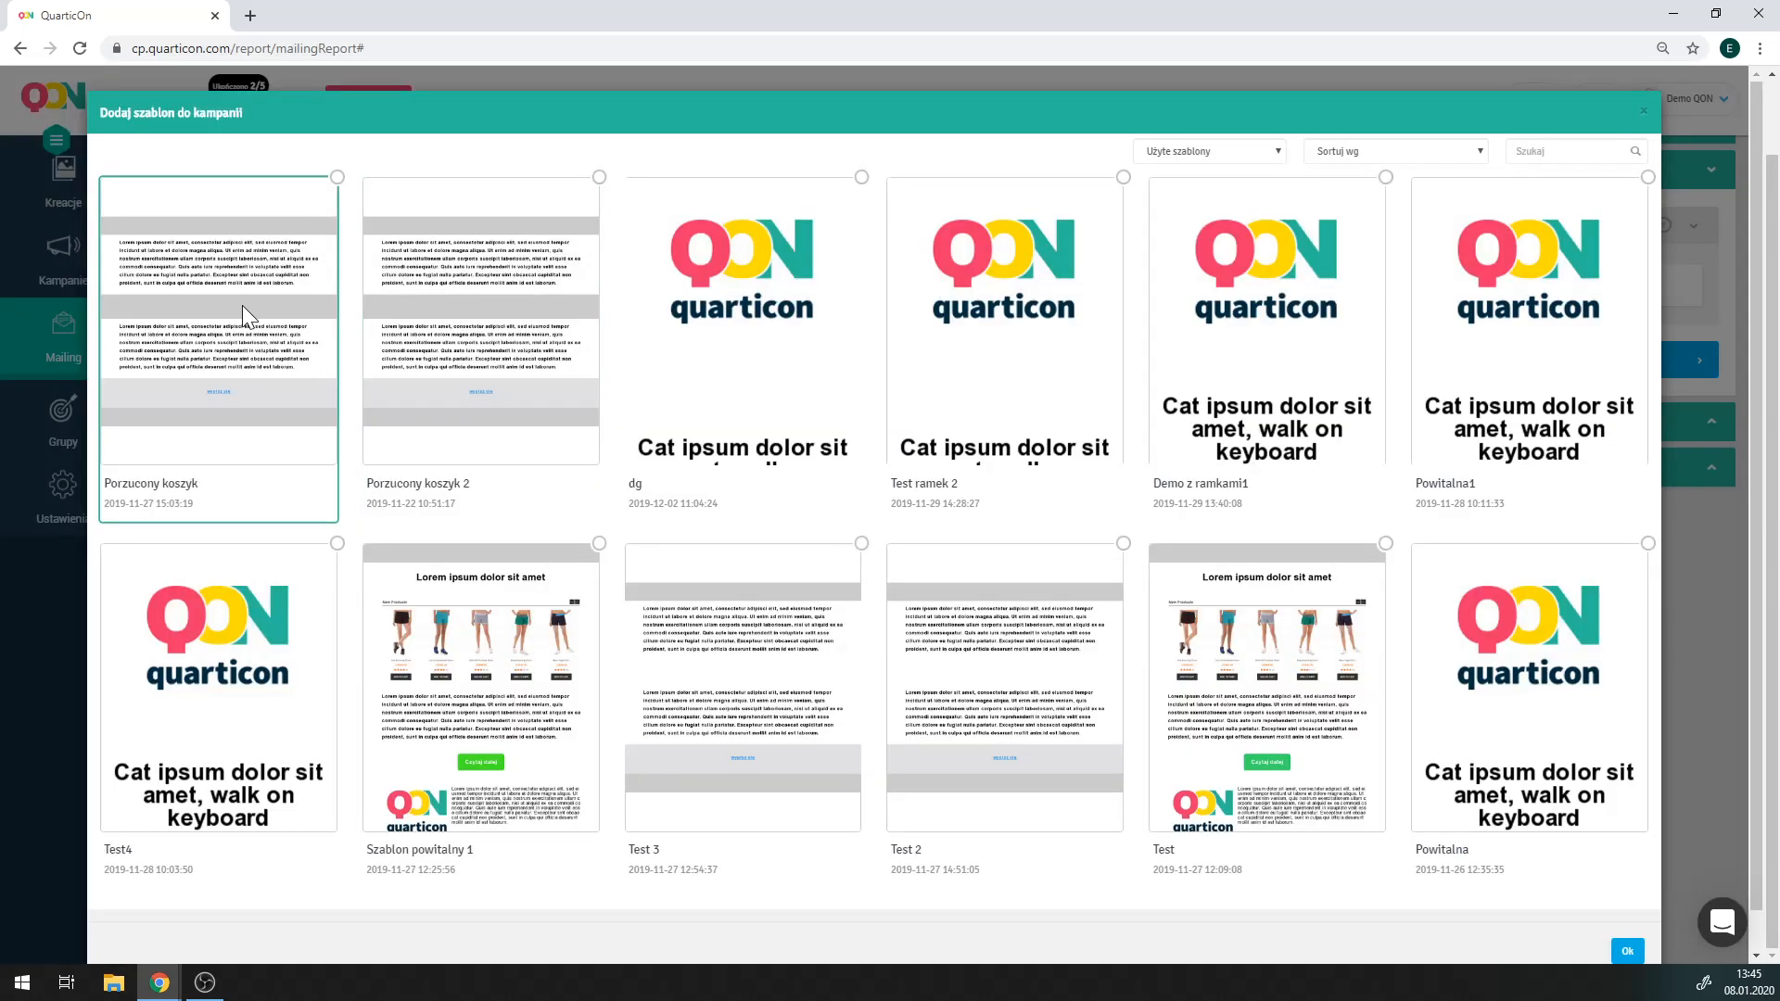
left_click(345, 324)
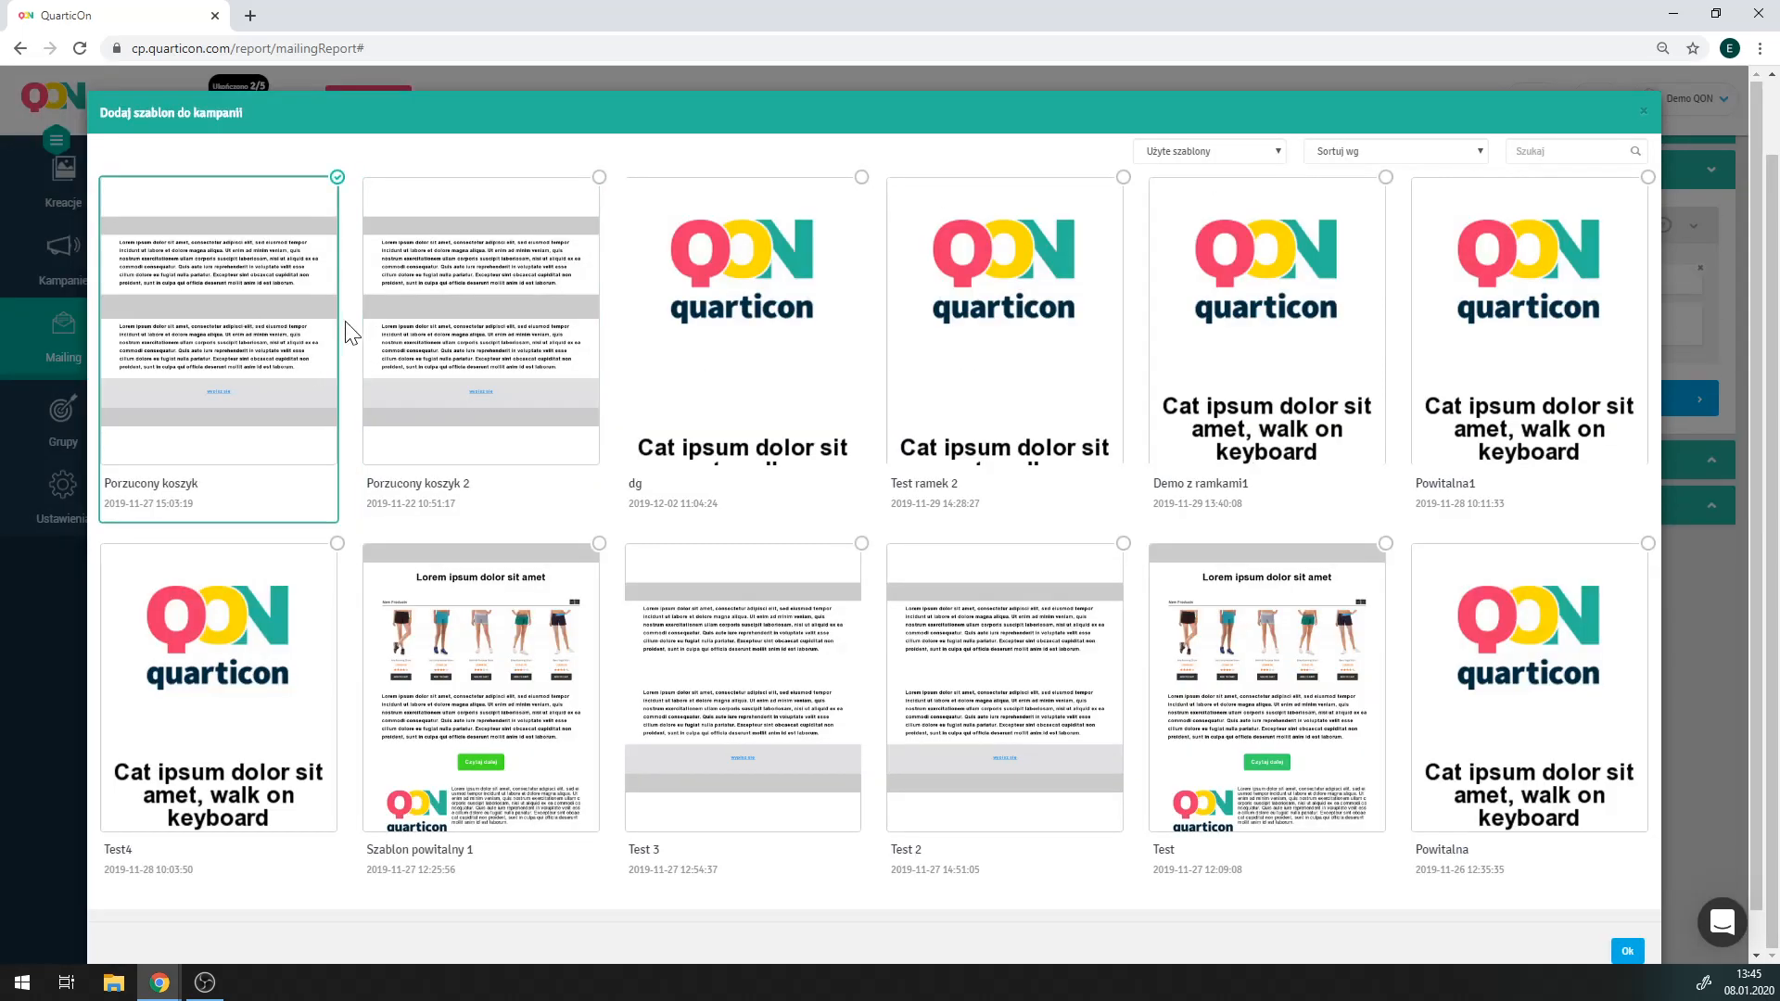
scroll(1019, 649, "down", 5)
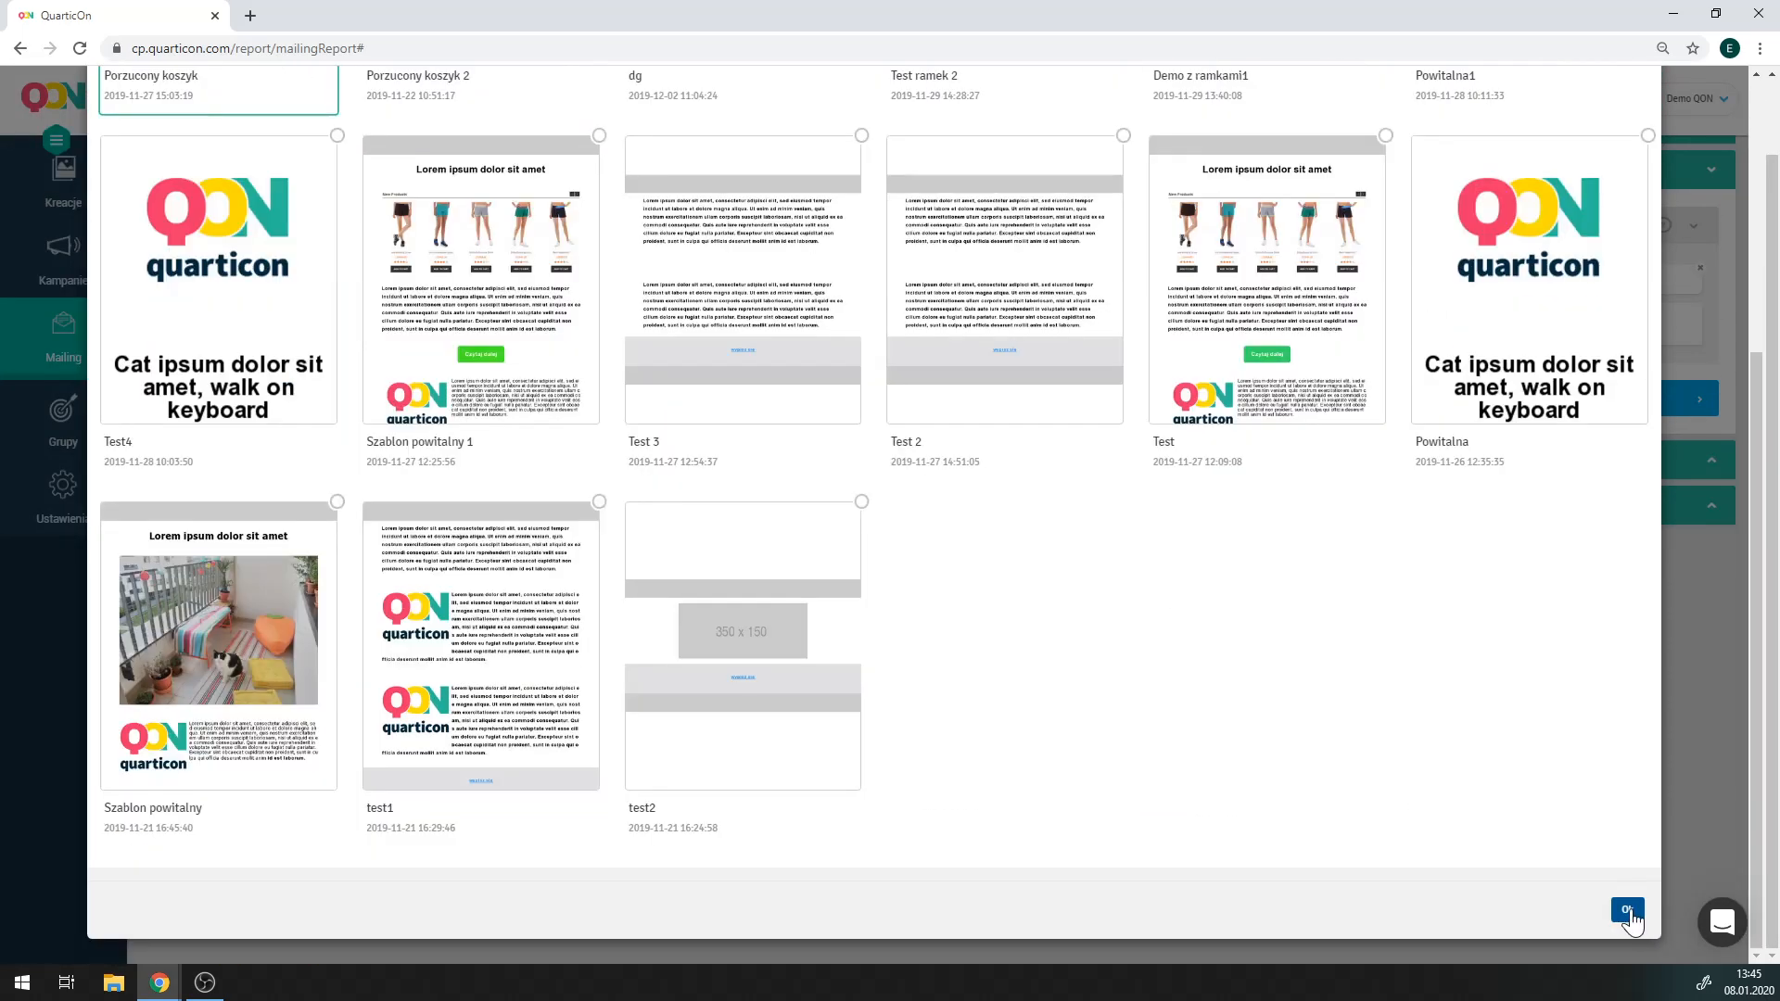
left_click(1627, 913)
left_click(934, 325)
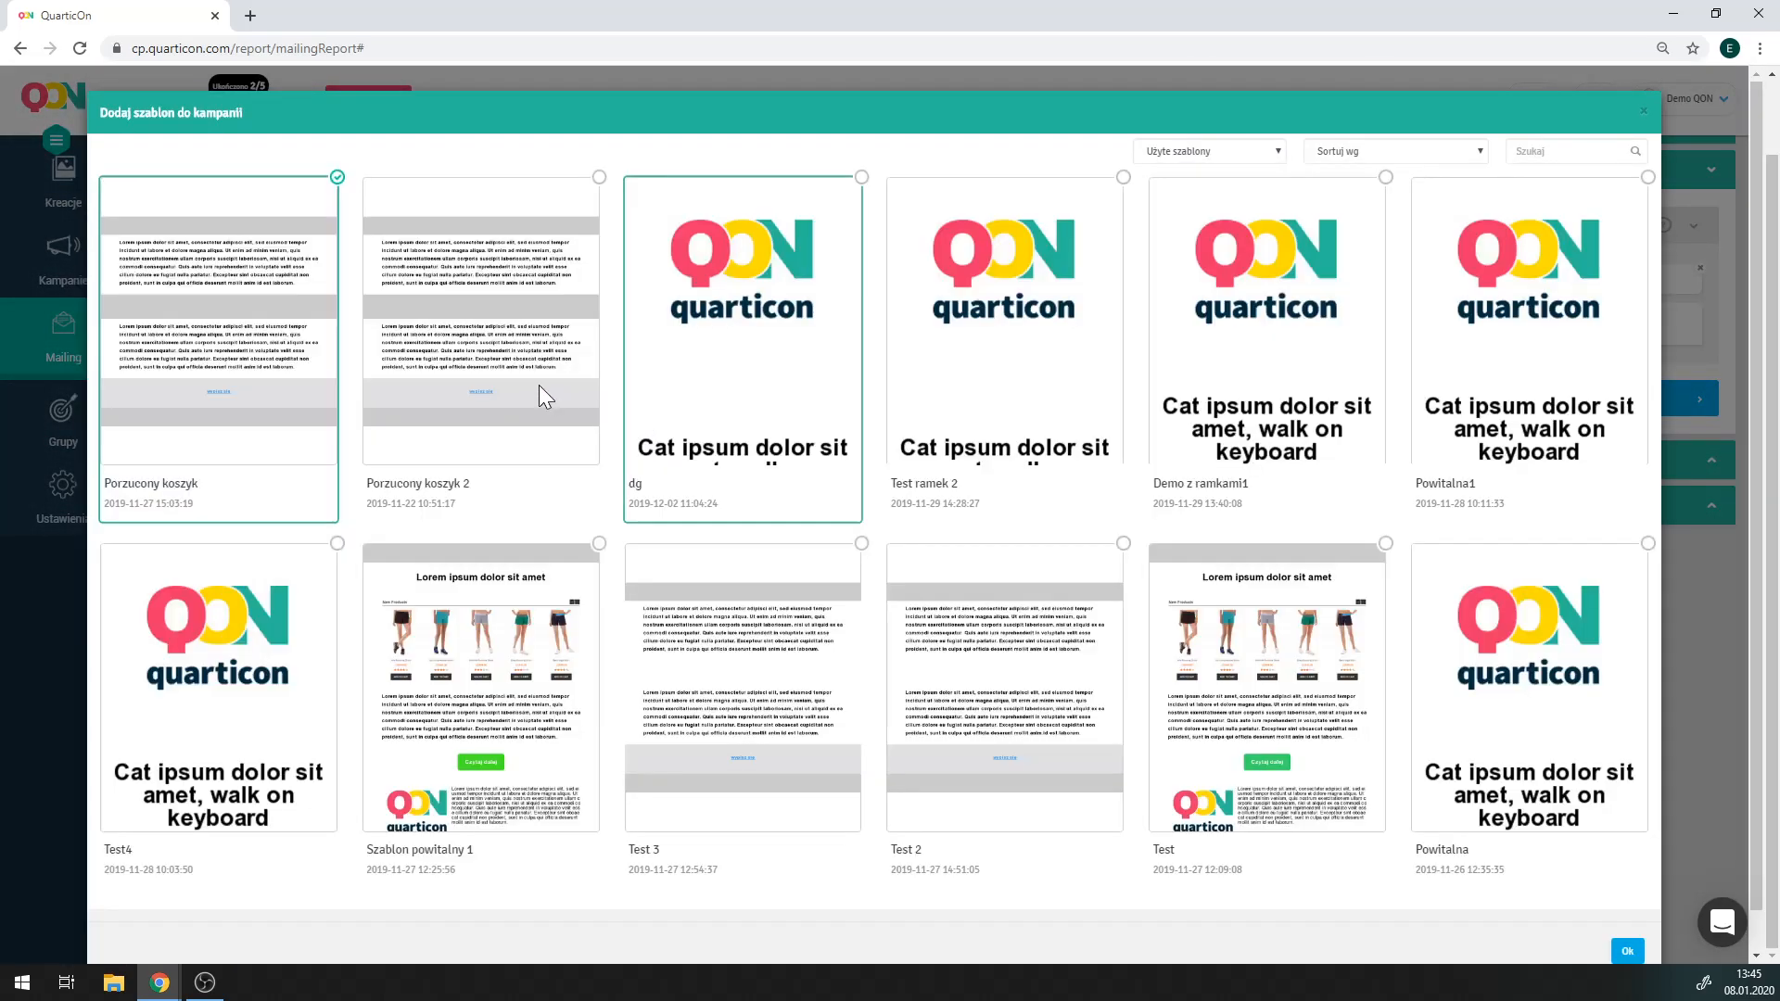
left_click(538, 386)
scroll(1266, 648, "down", 5)
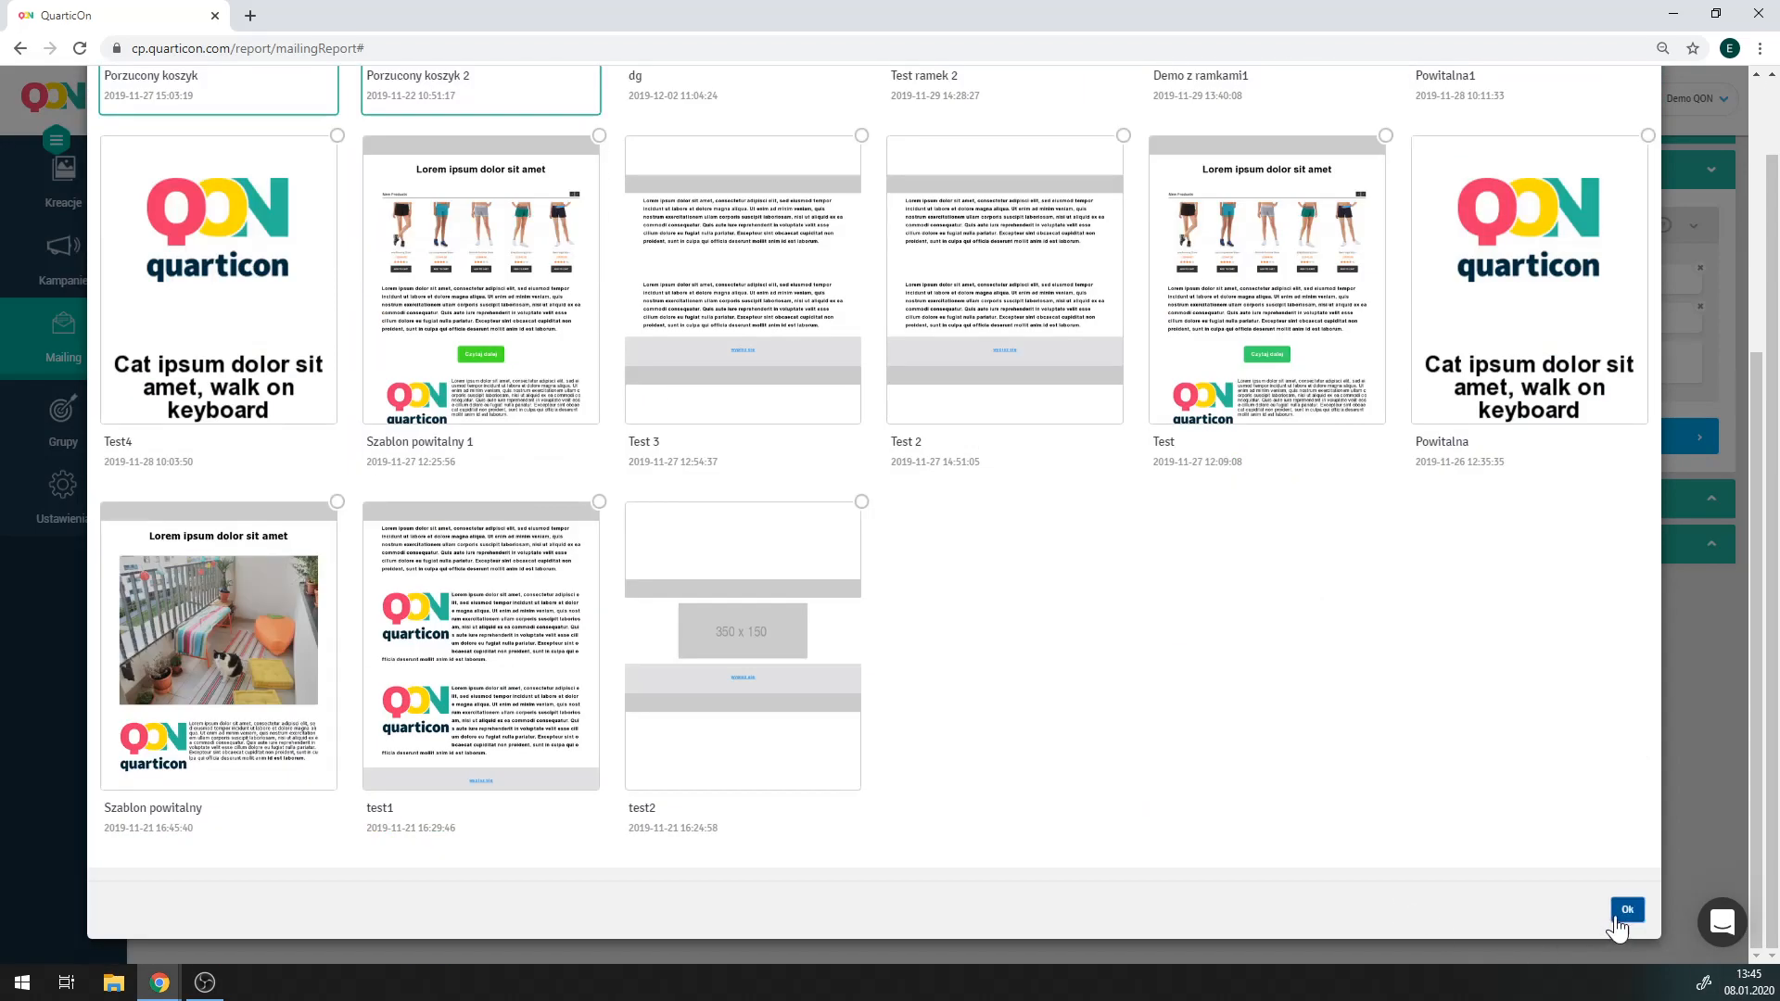
left_click(1614, 915)
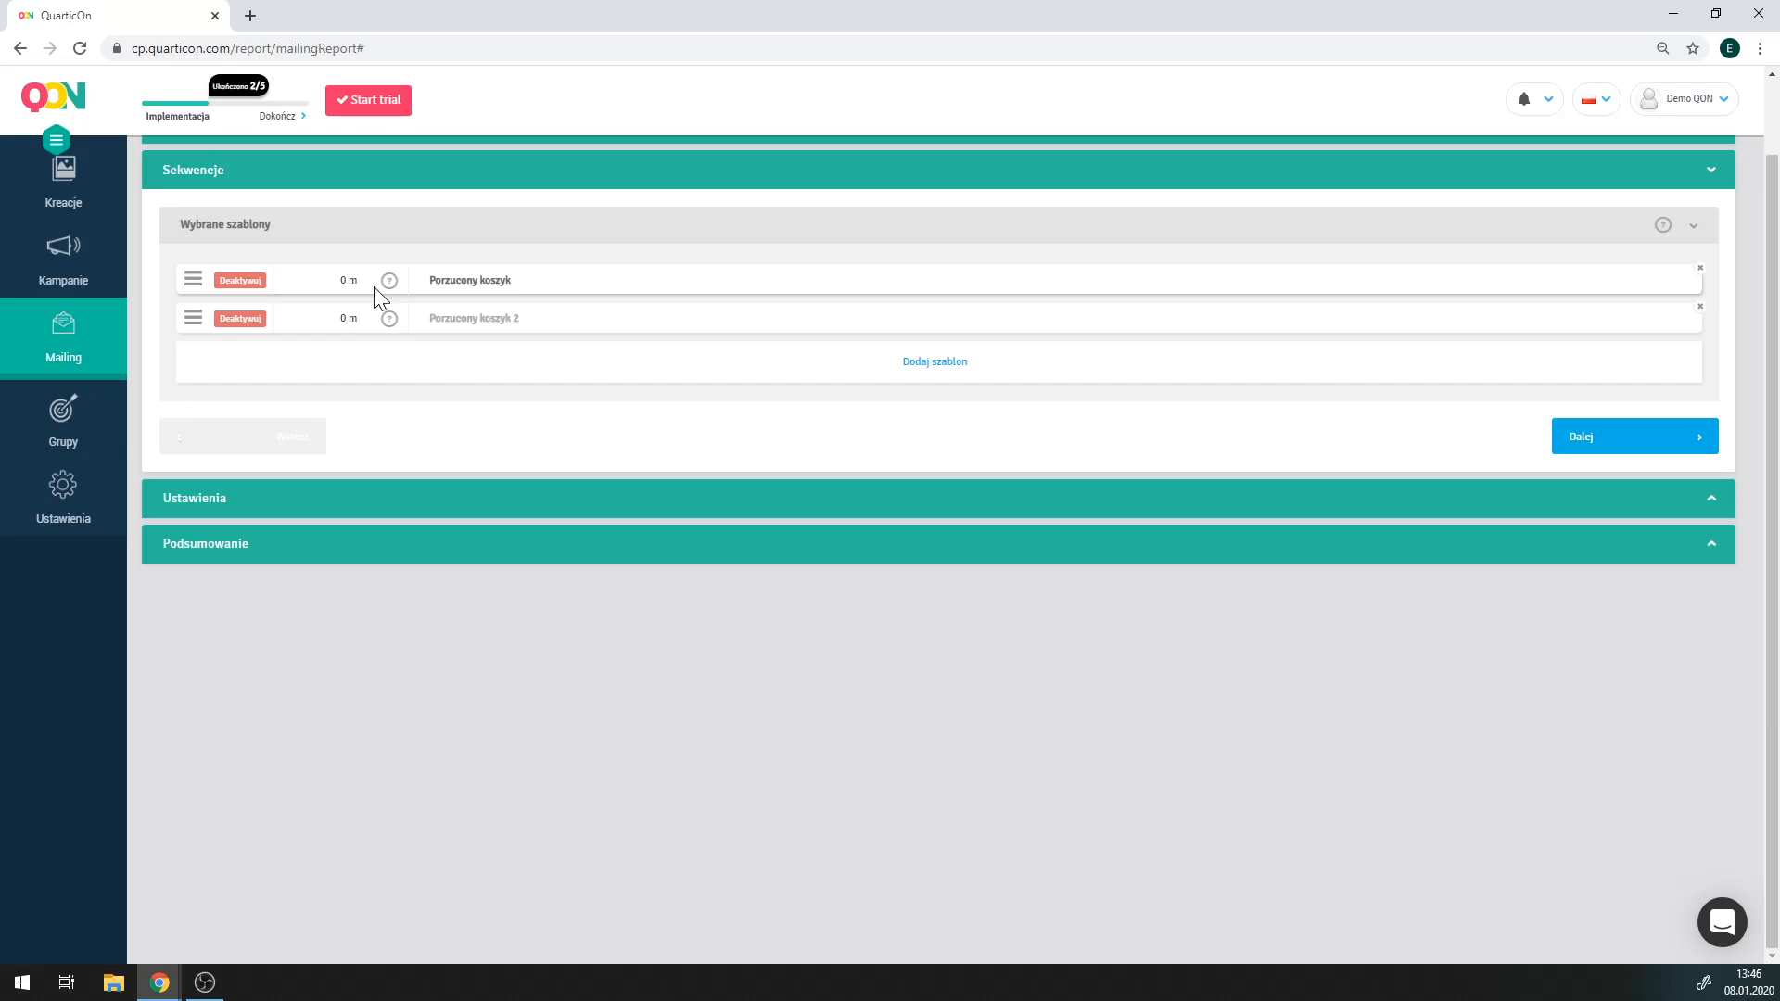
Set the send delays to 1 hour for Porzucony koszyk and 9 hours for Porzucony koszyk 2.
left_click(349, 279)
left_click(348, 315)
type("1")
left_click(426, 300)
left_click(349, 319)
double_click(348, 354)
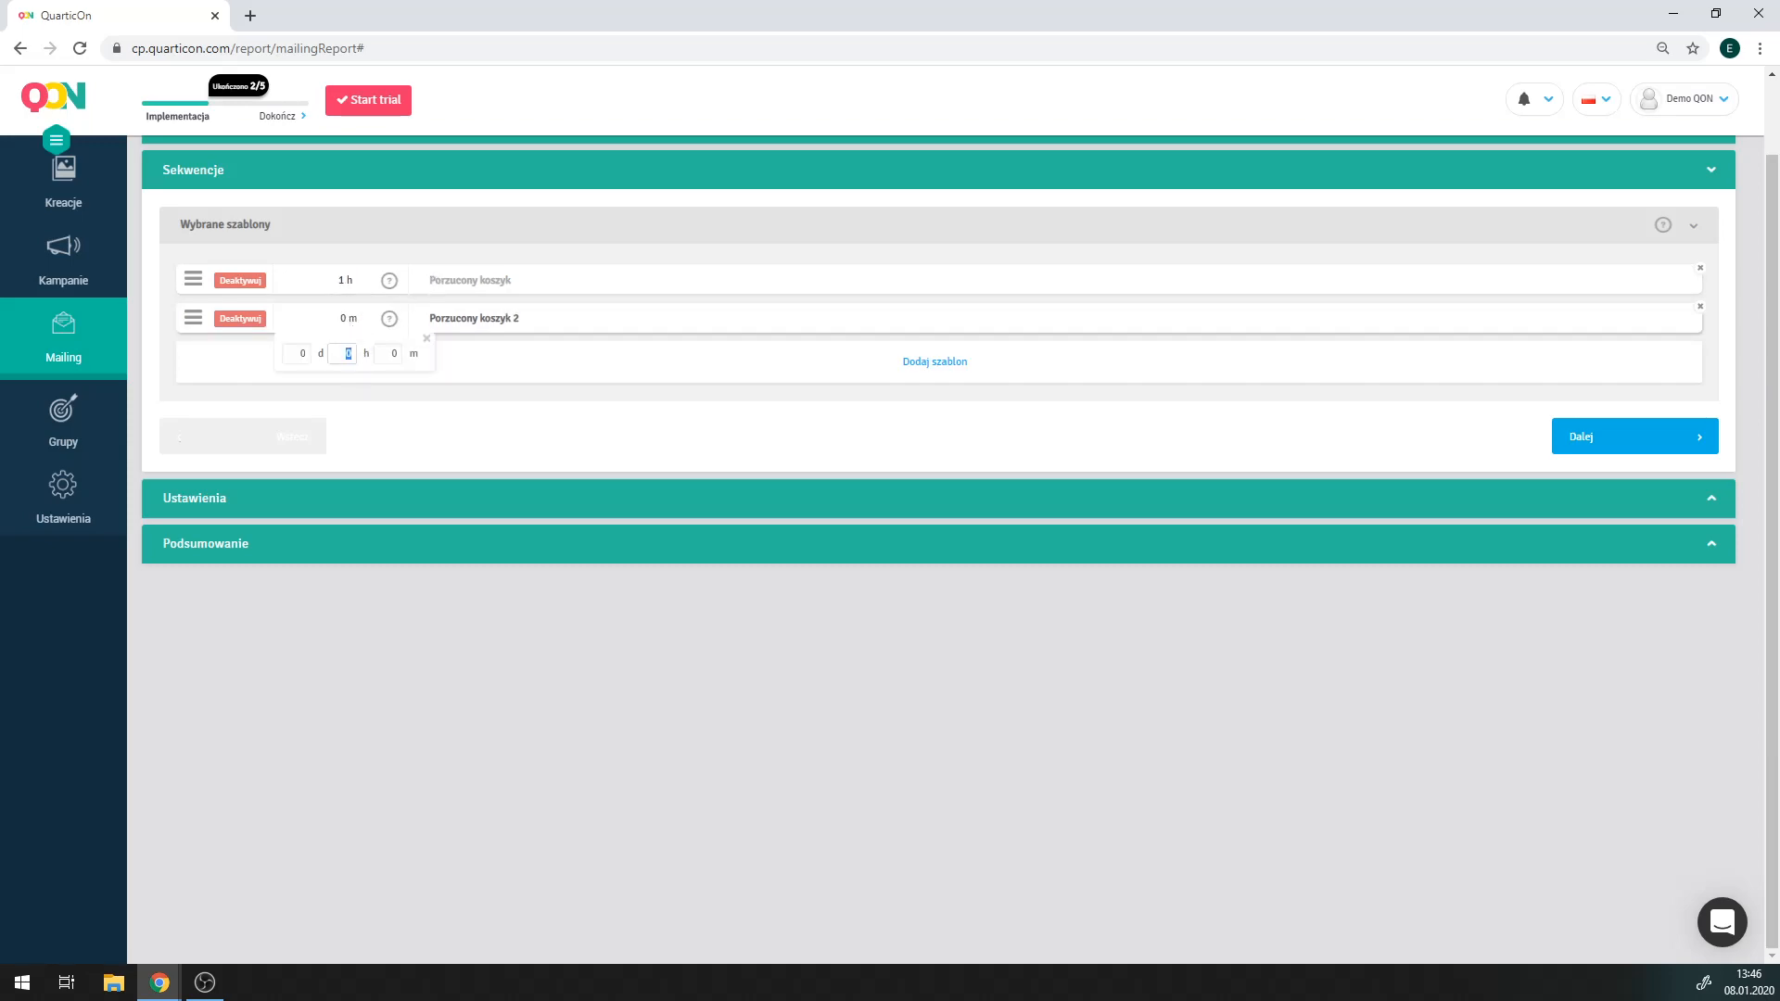
left_click(427, 339)
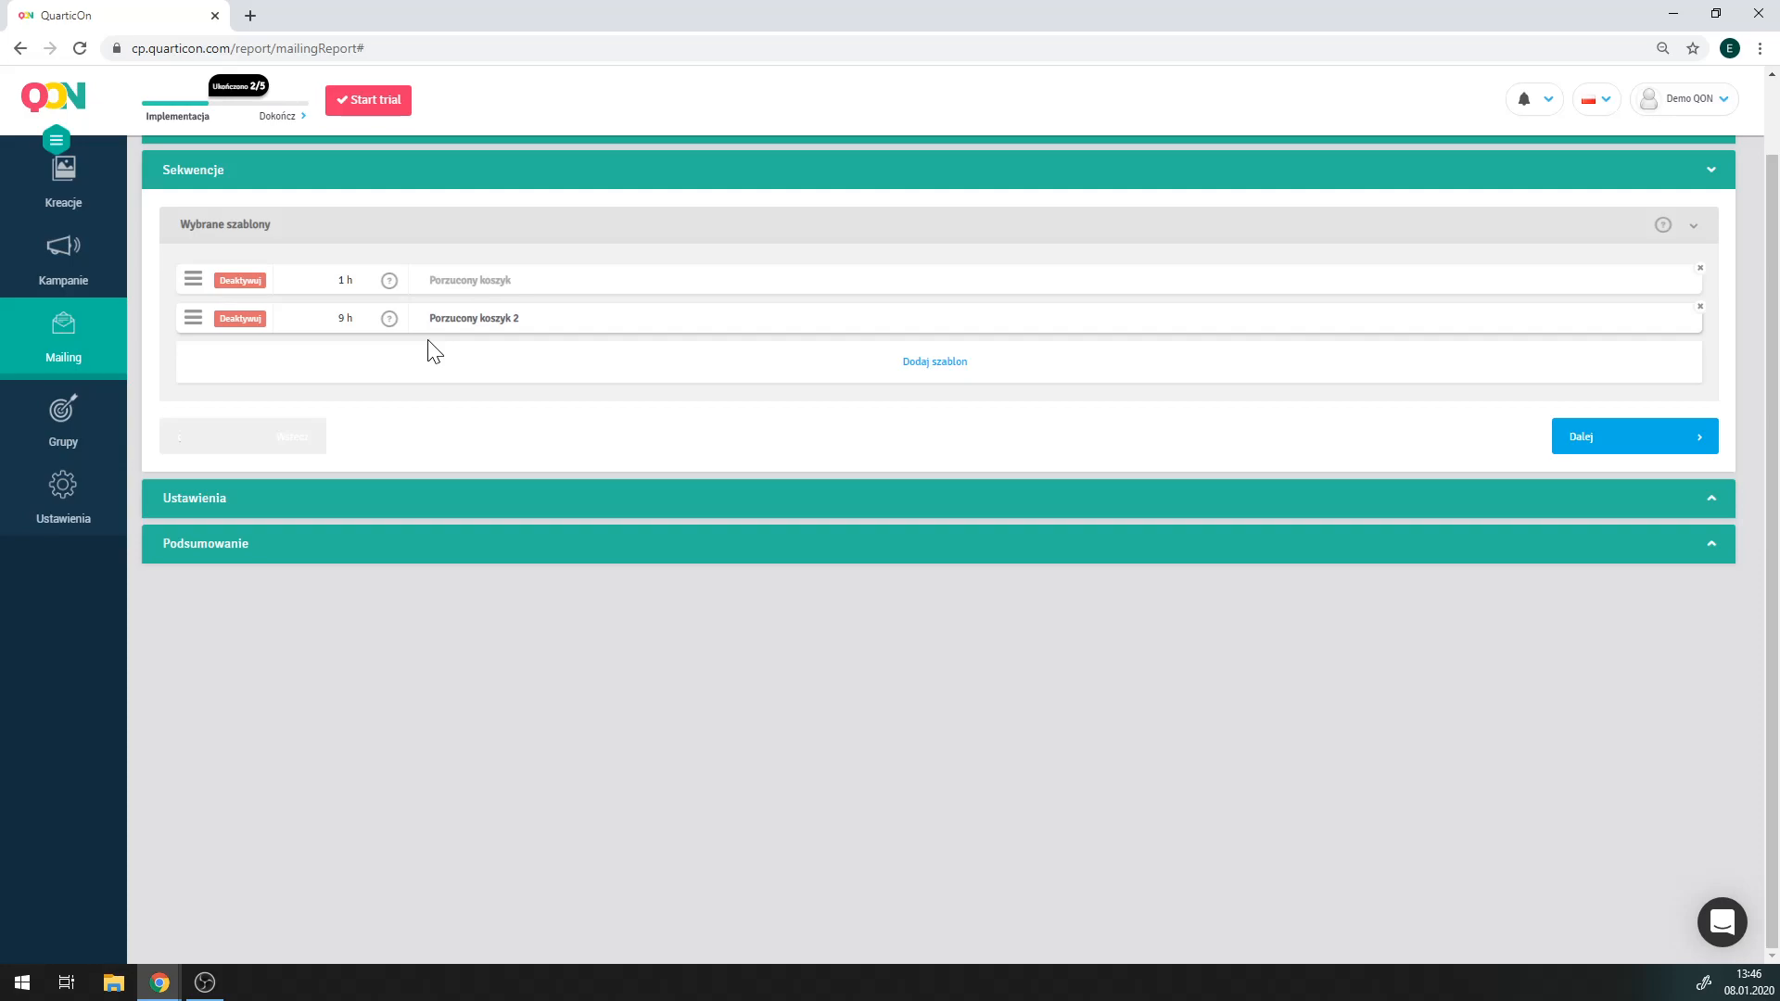
left_click(1613, 446)
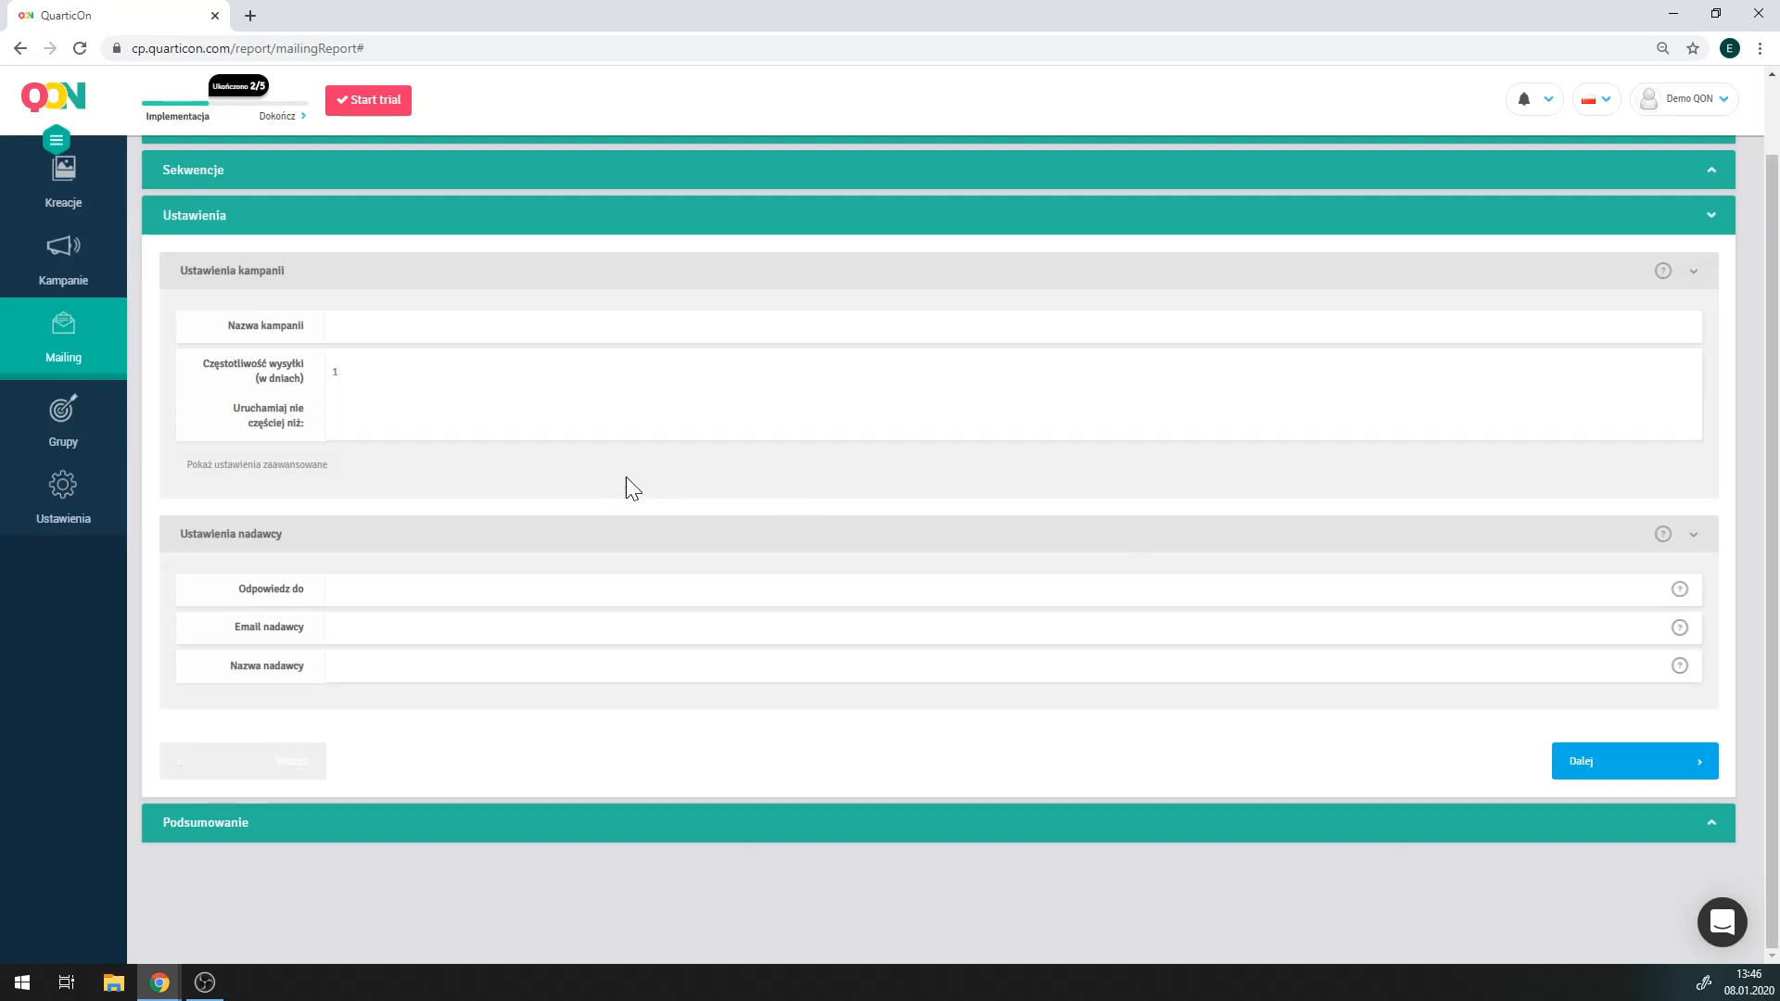
Name the campaign 'Porzucony koszyk' and enter the reply-to e-mail address.
left_click(357, 327)
type("Porzucony koszyk")
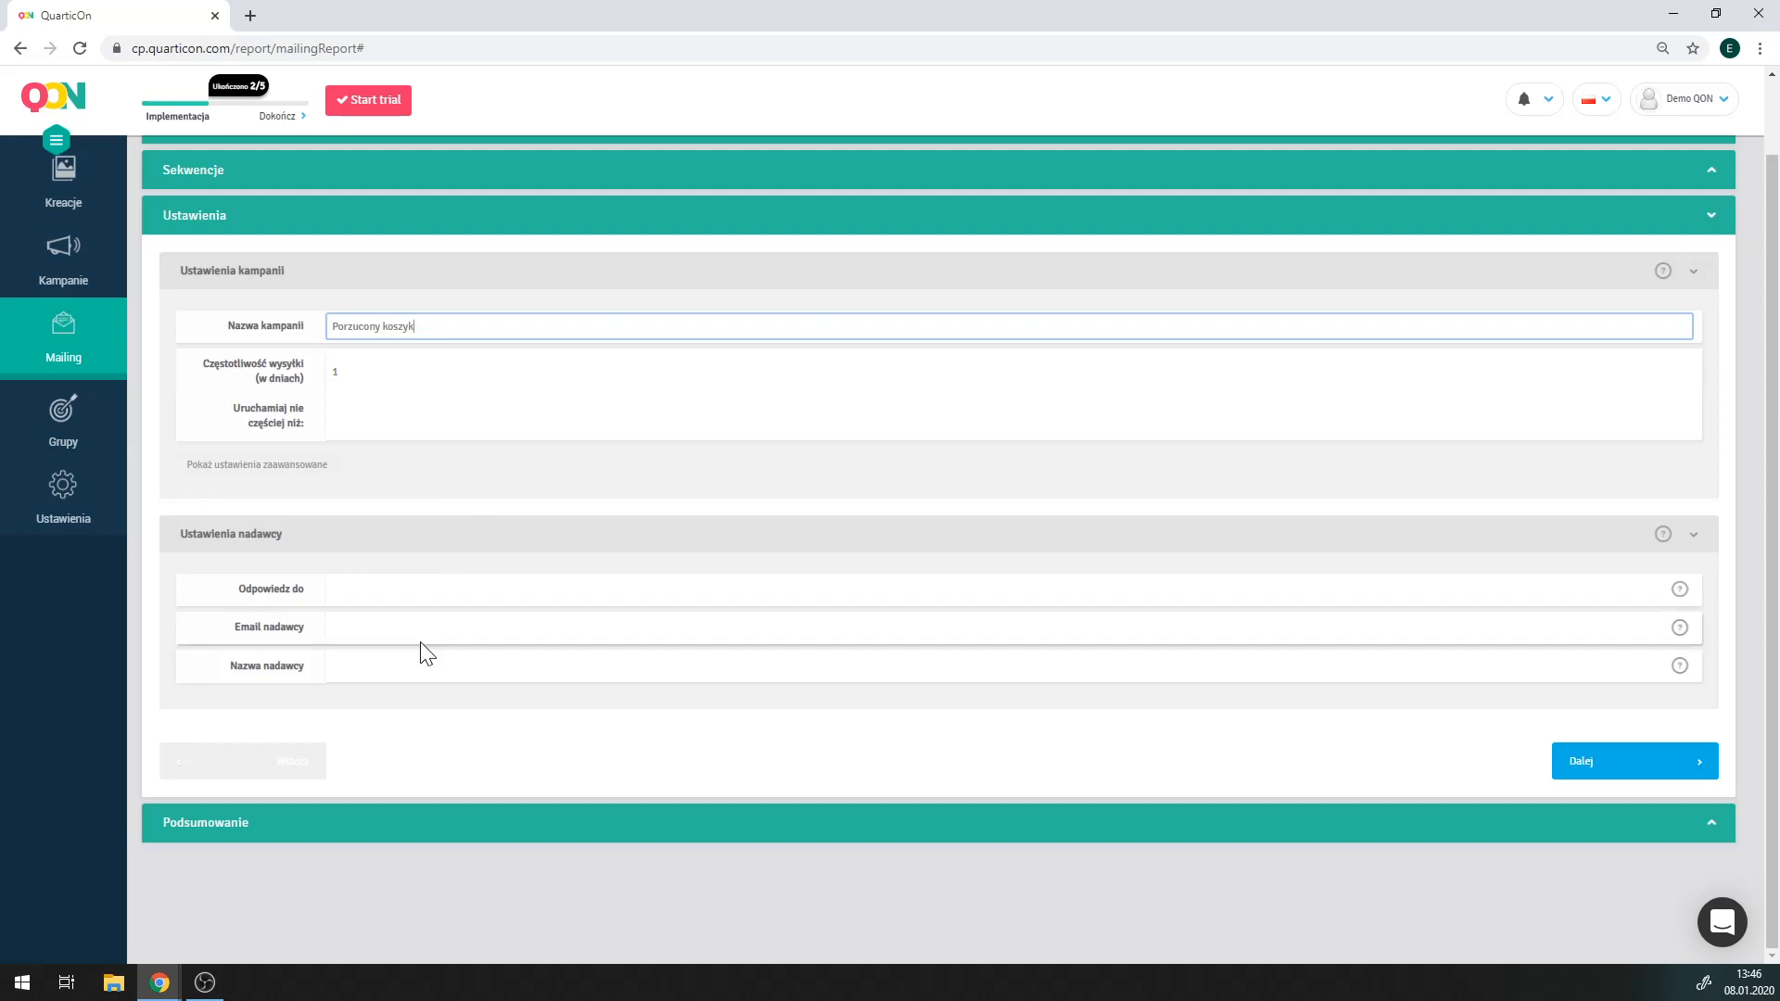
left_click(362, 590)
type("test")
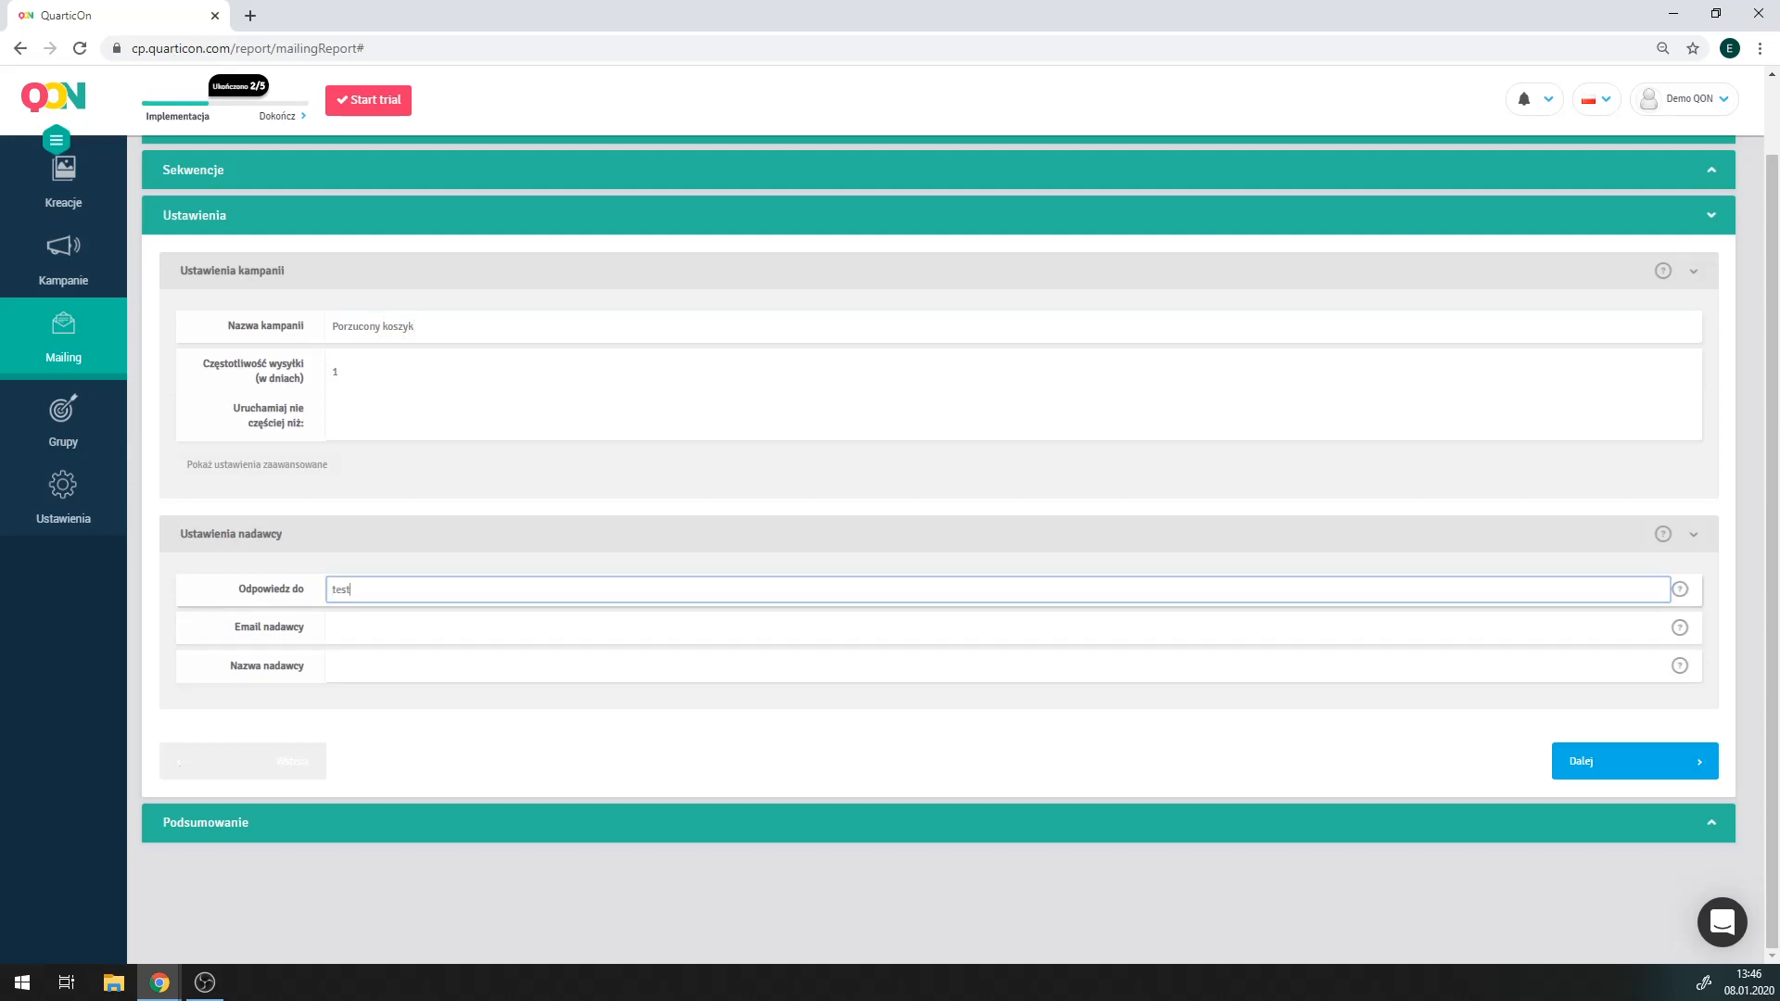
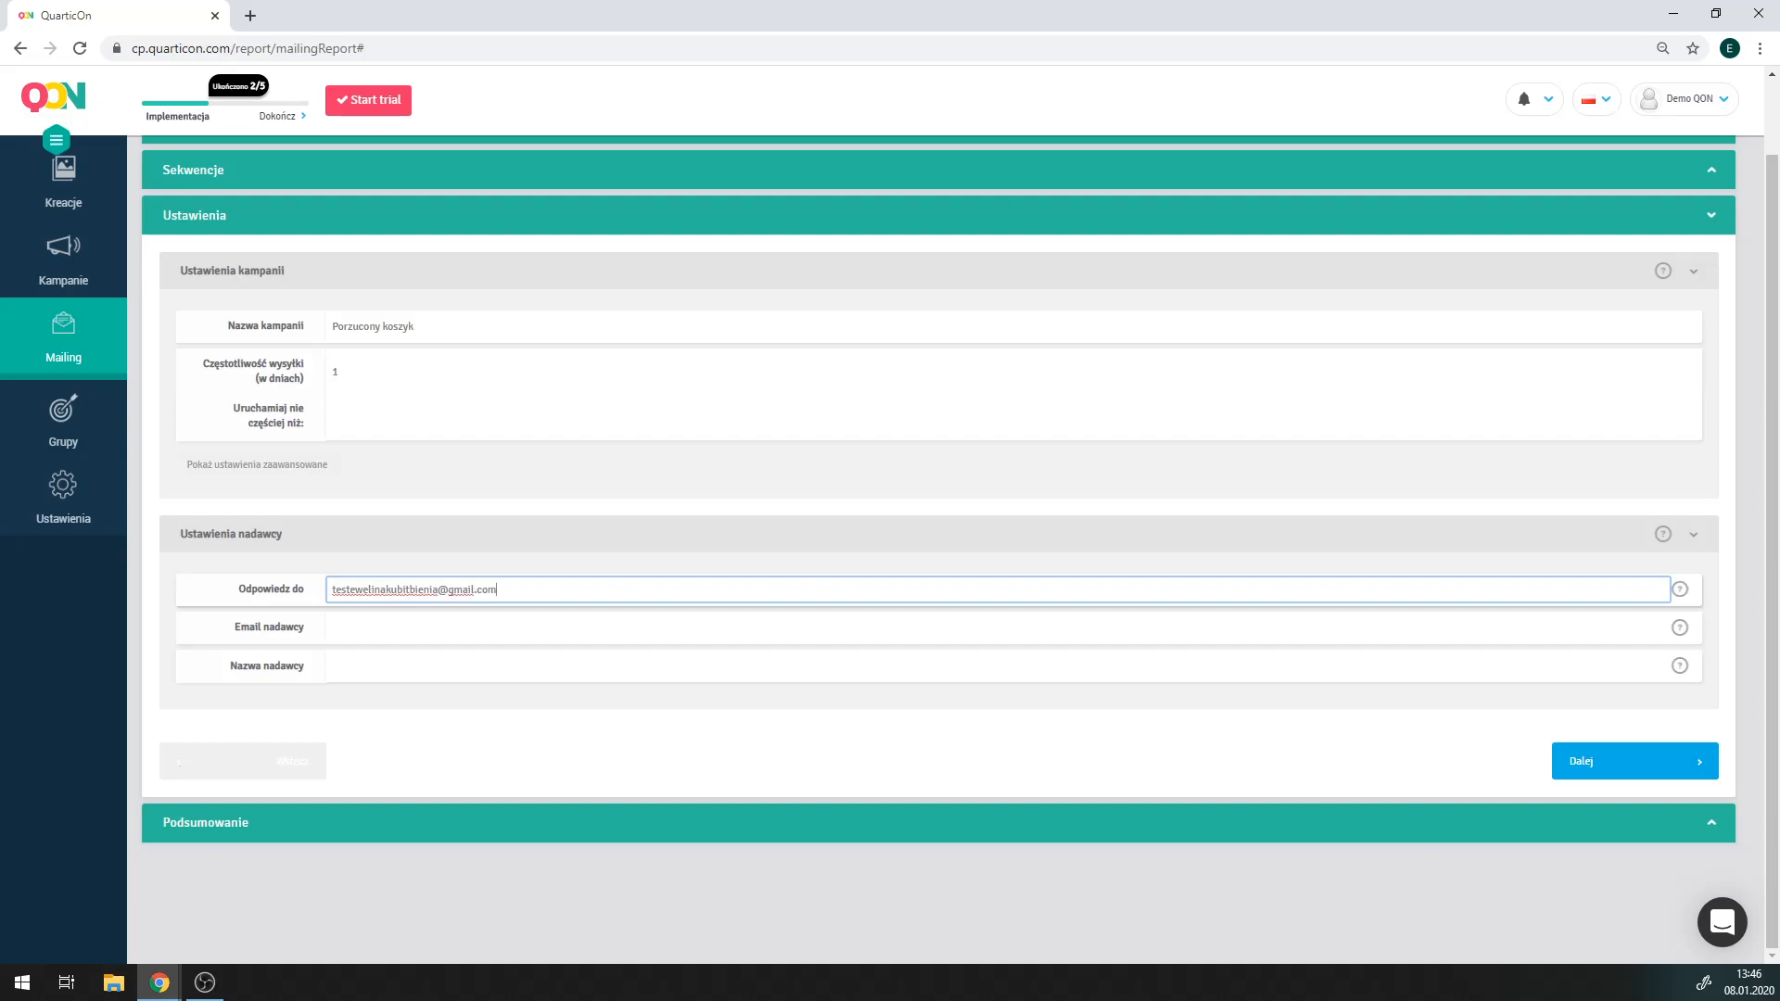
left_click_drag(498, 589, 297, 597)
key("ctrl+c")
Reuse the reply-to address as the sender e-mail and enter the sender's name.
key("Tab")
key("ctrl+v")
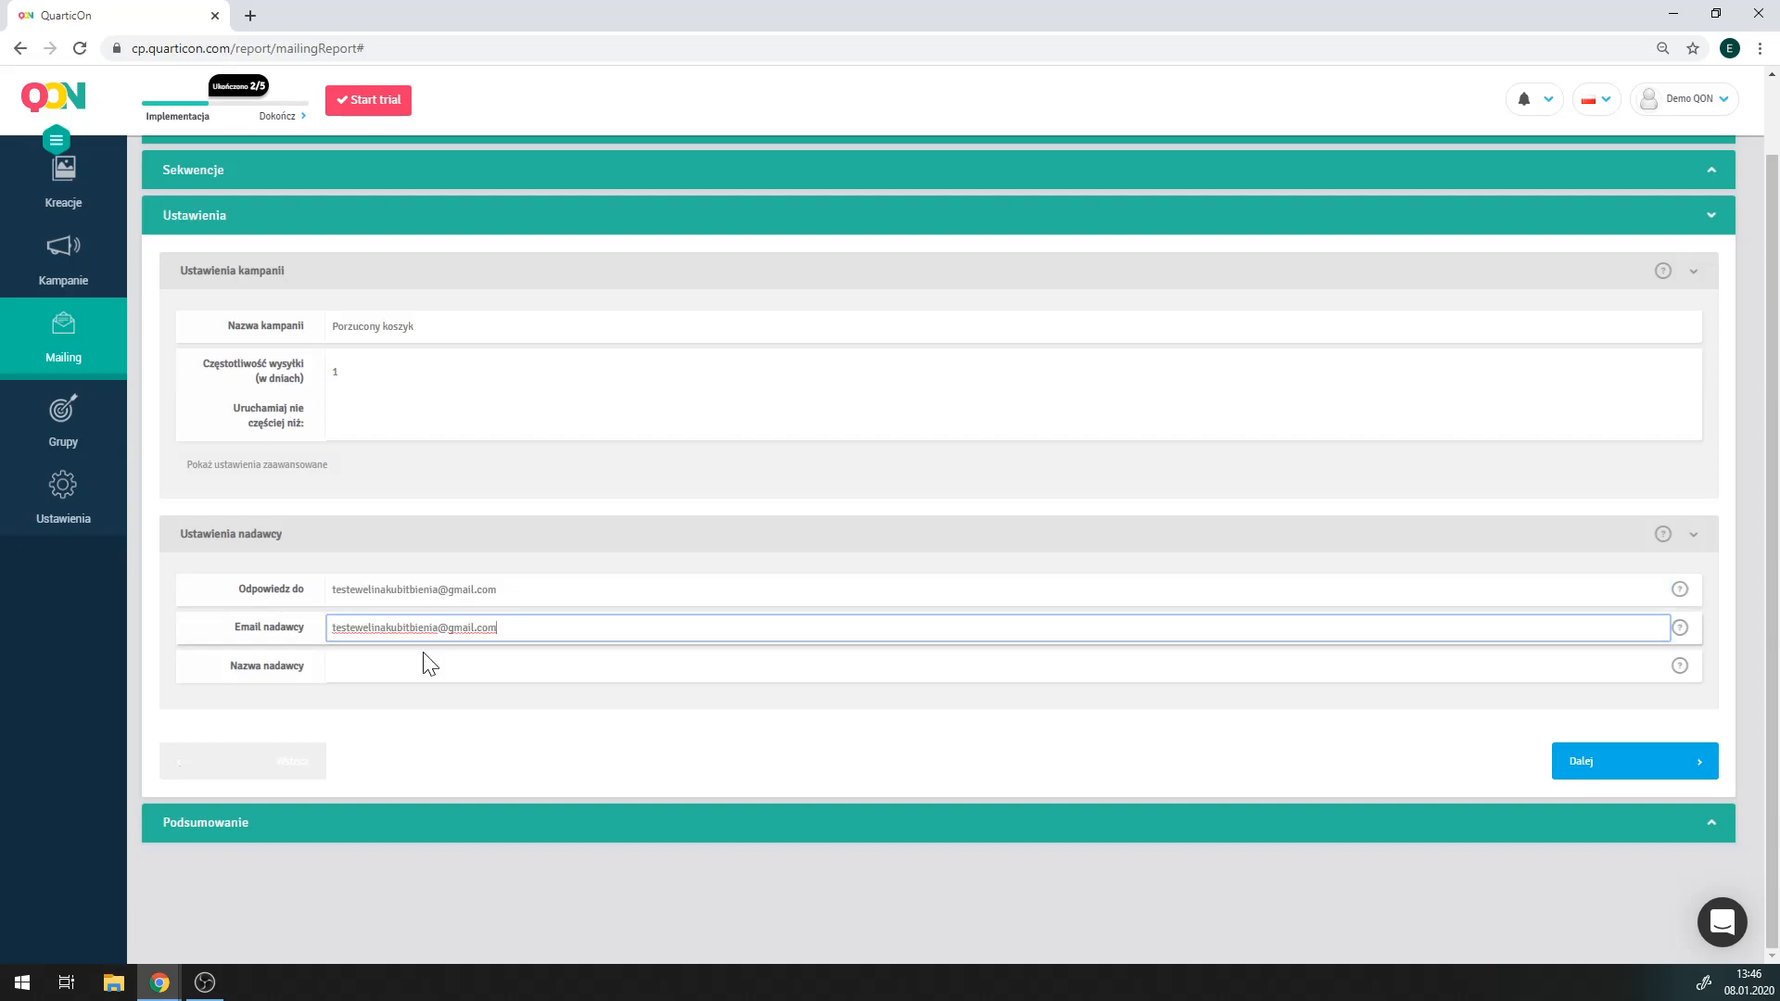
key("Tab")
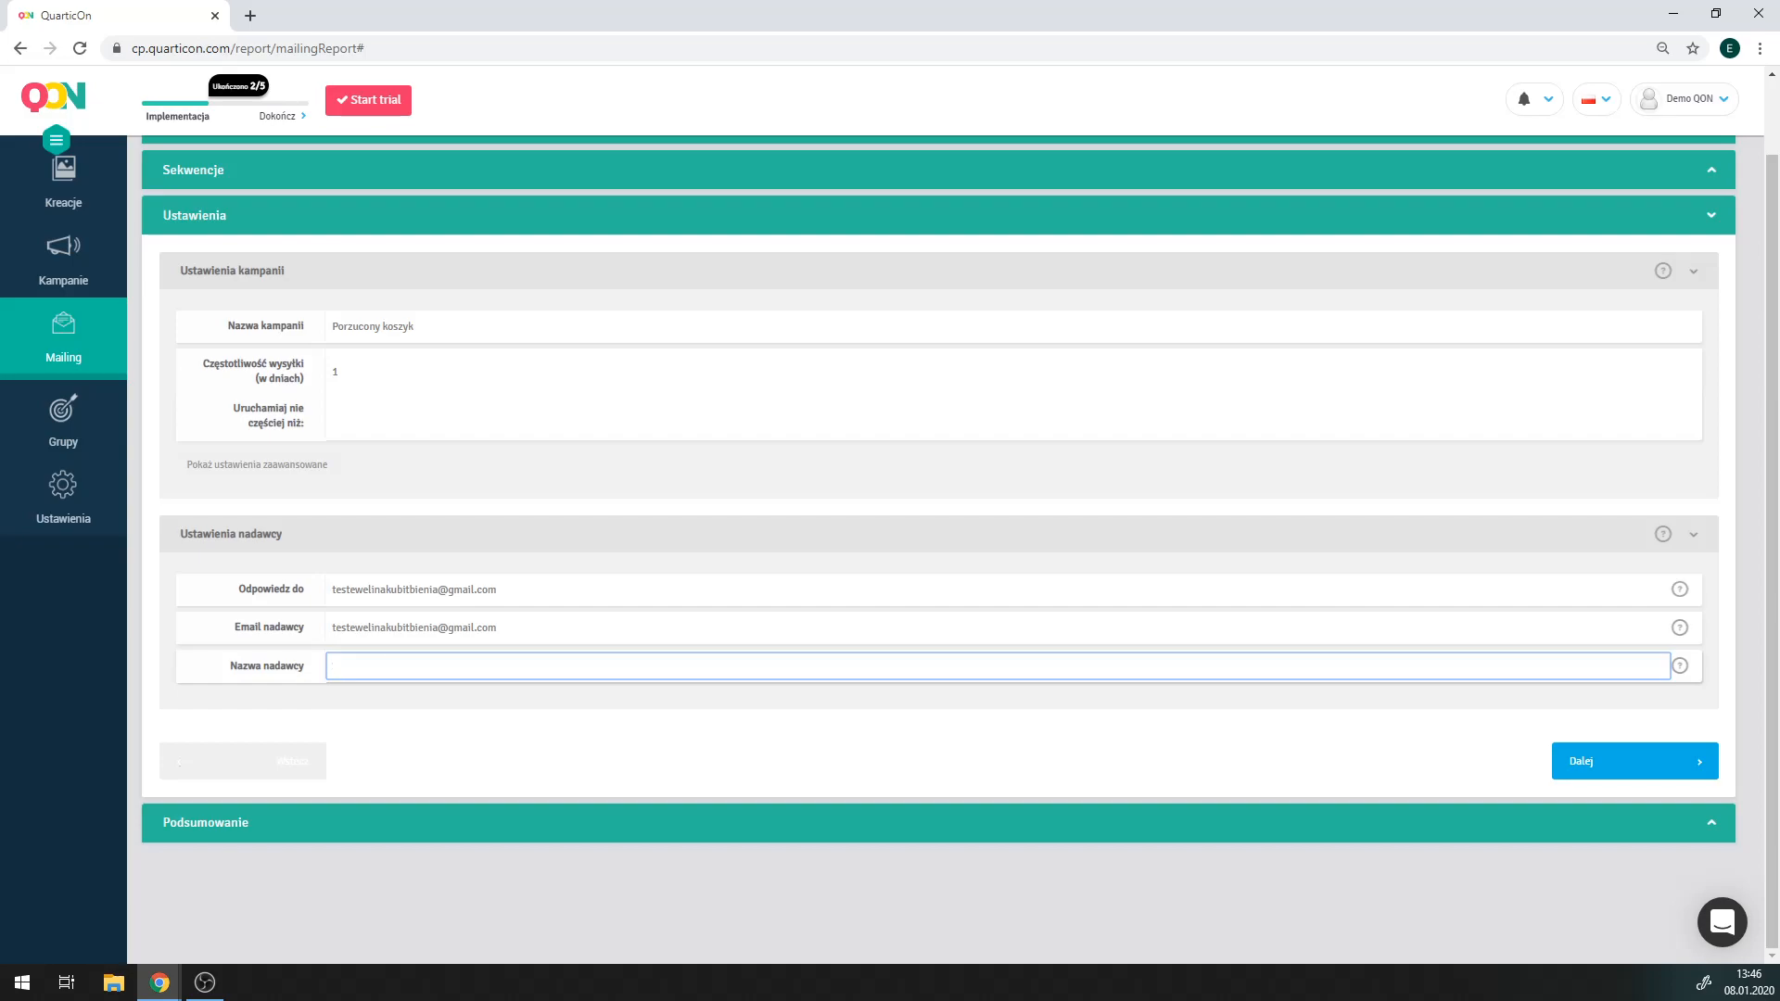
type("Ewelina z QuarticOn")
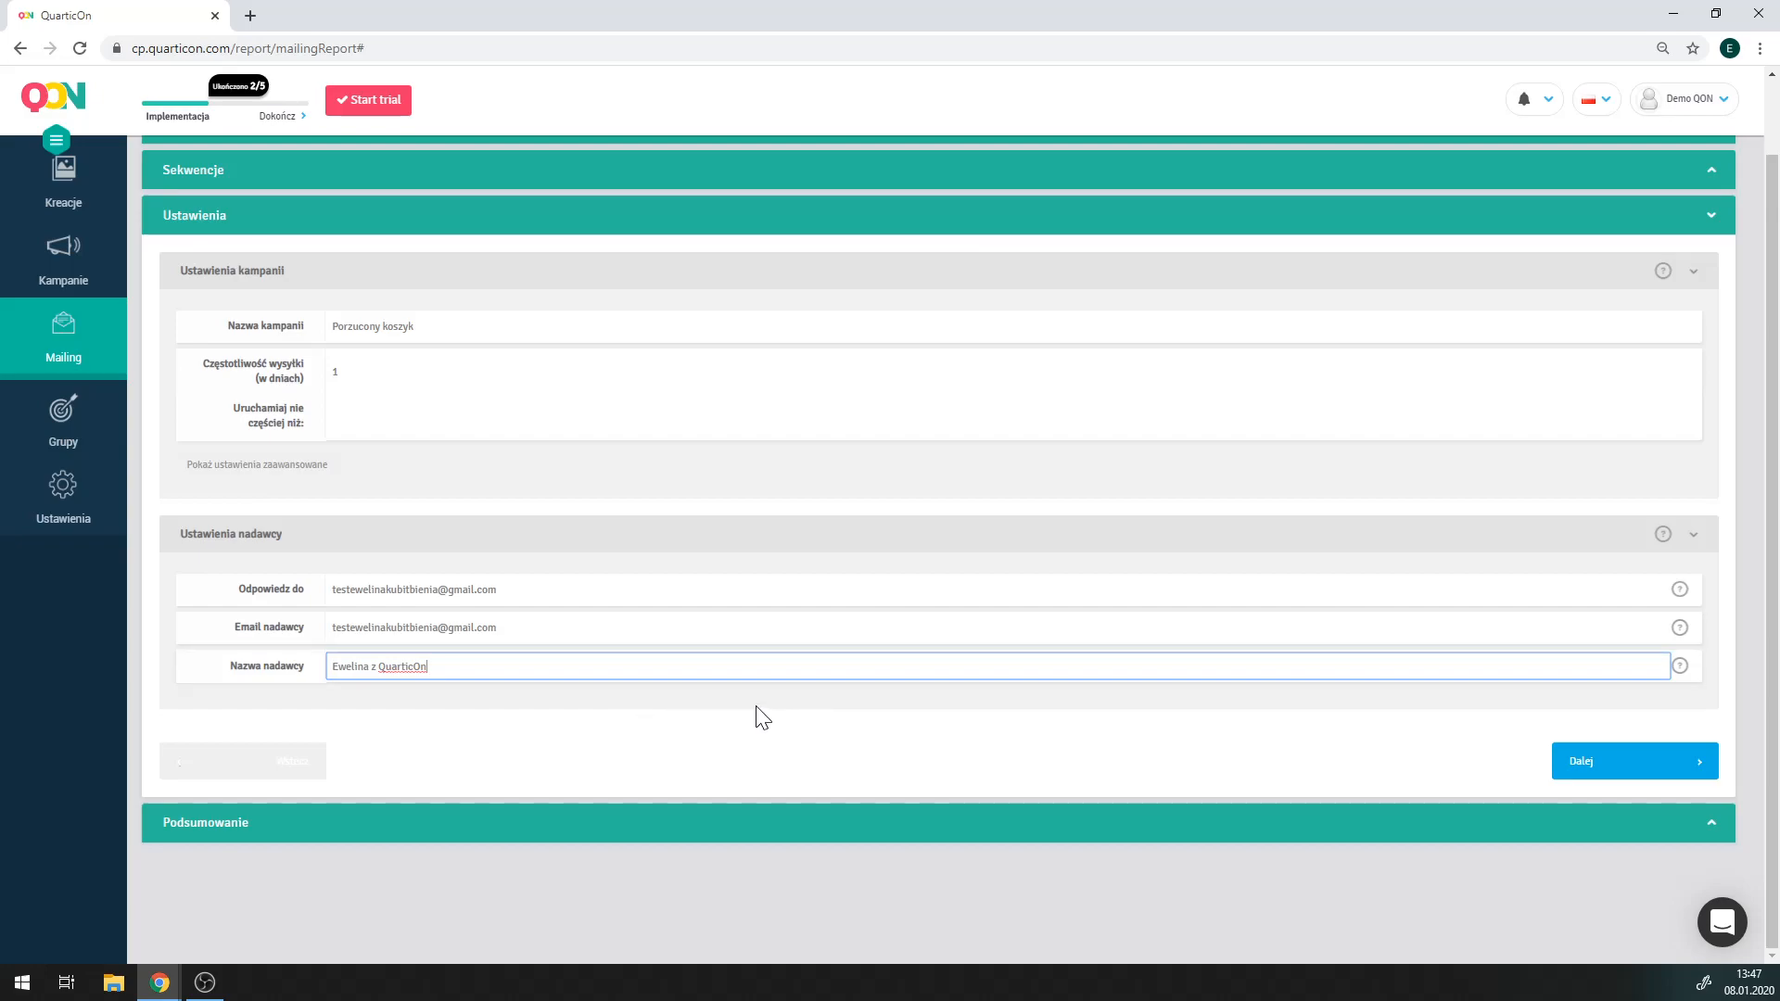
left_click(1618, 777)
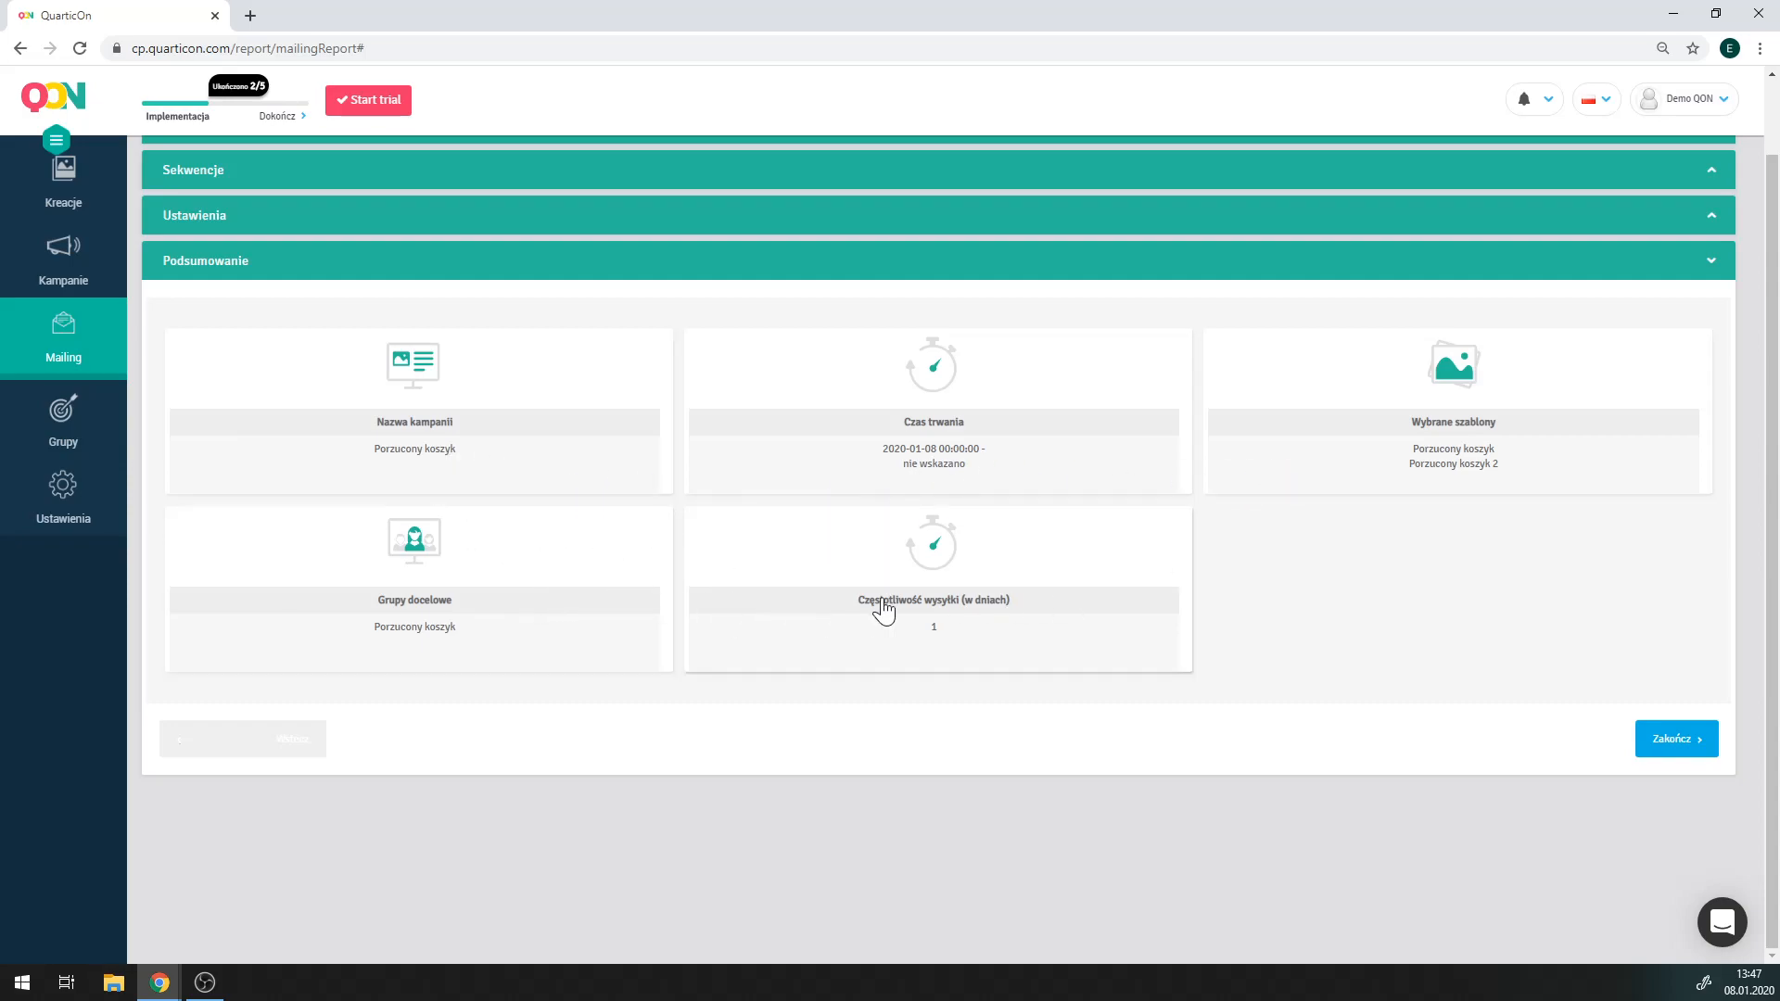
Finish the summary and find the saved Porzucony koszyk campaign in the mailing campaign list.
left_click(1669, 746)
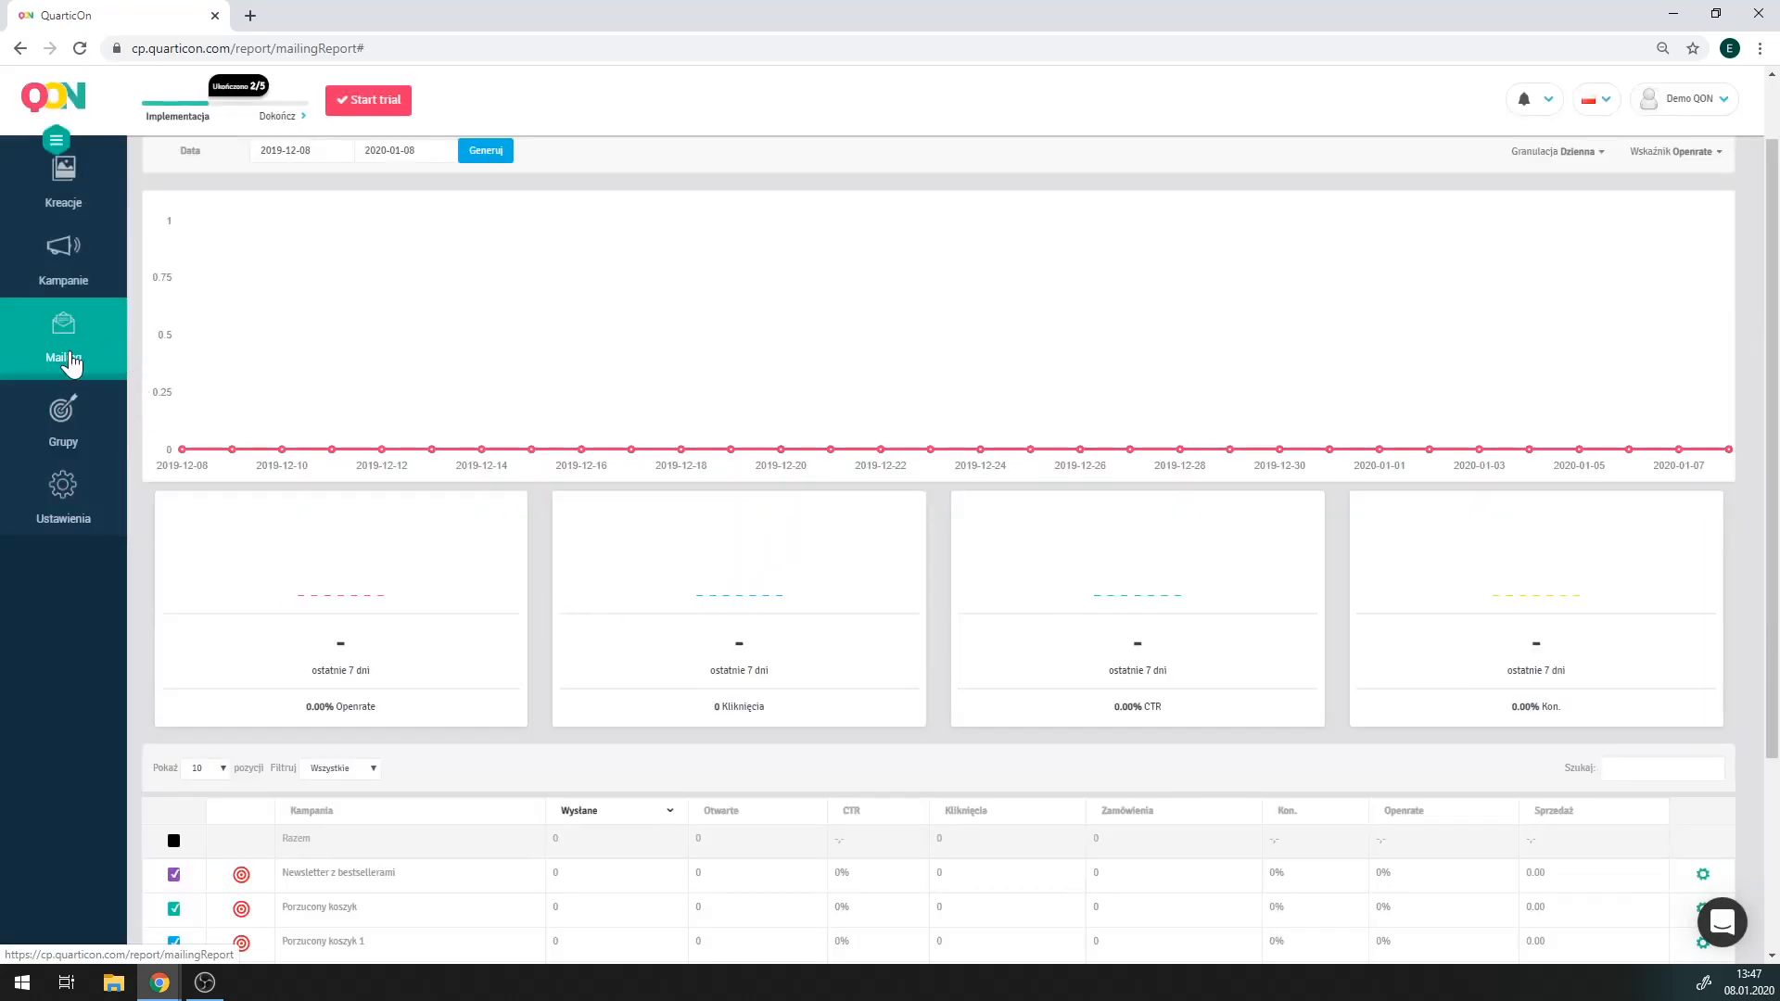
scroll(661, 505, "down", 3)
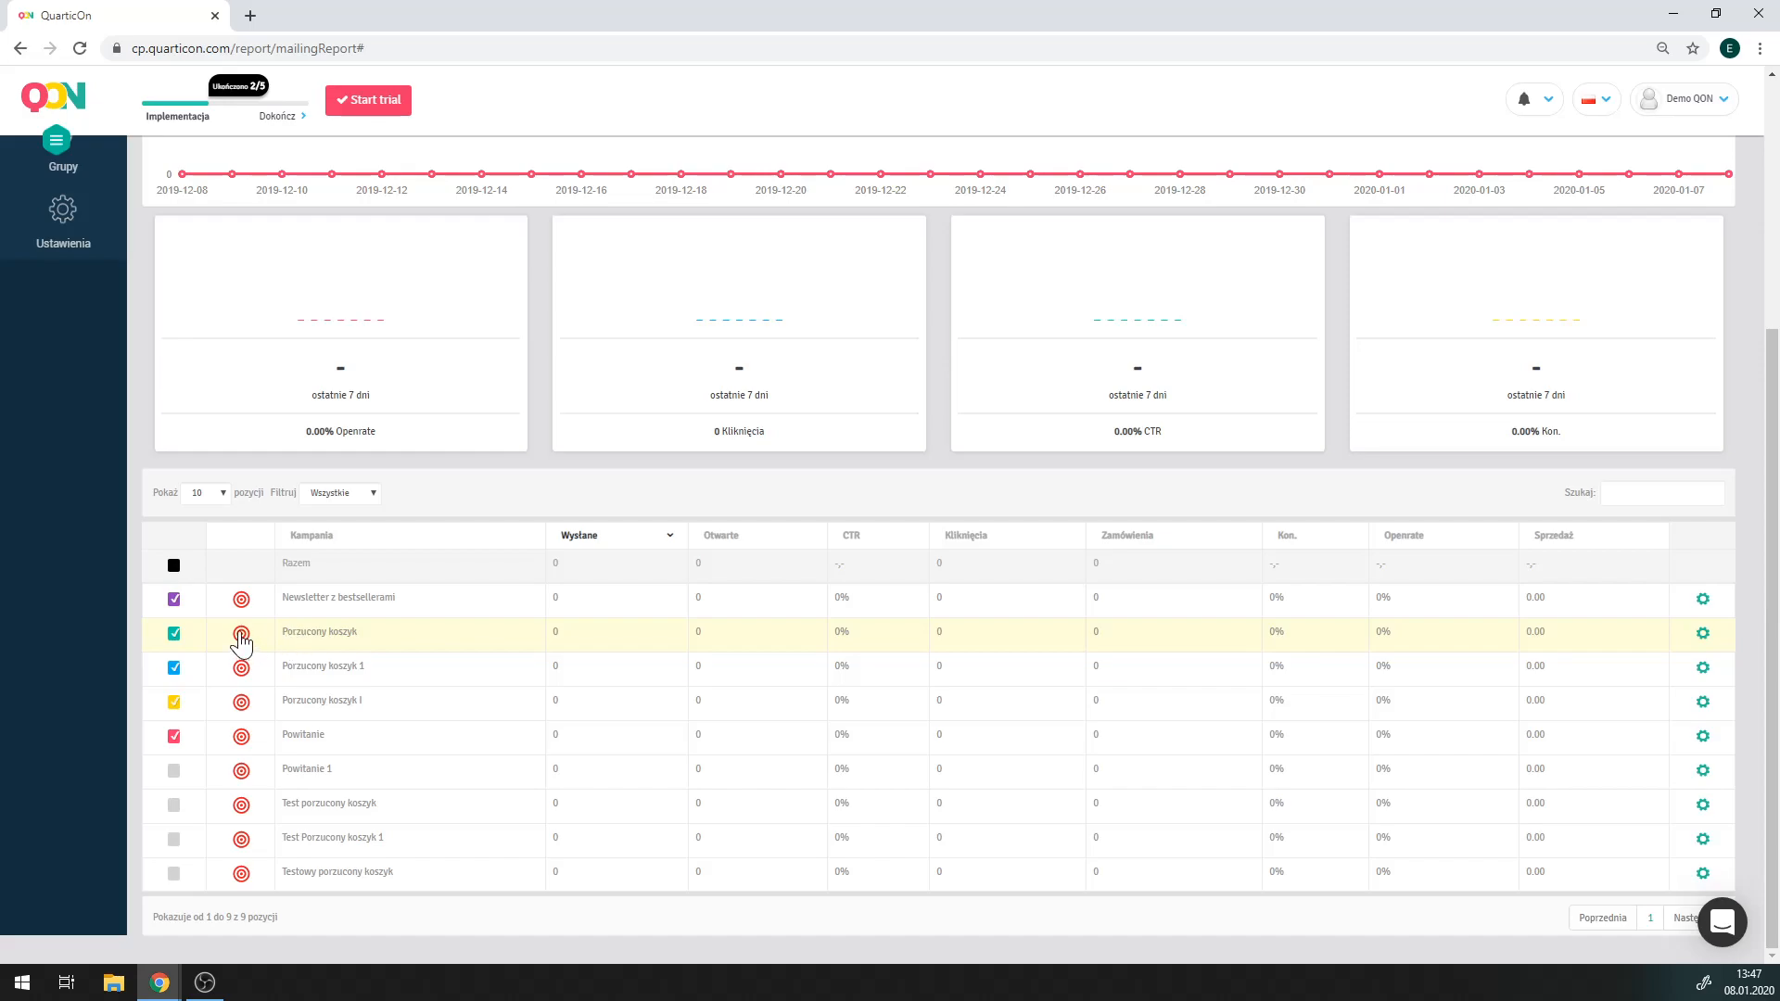
mouse_move(241, 640)
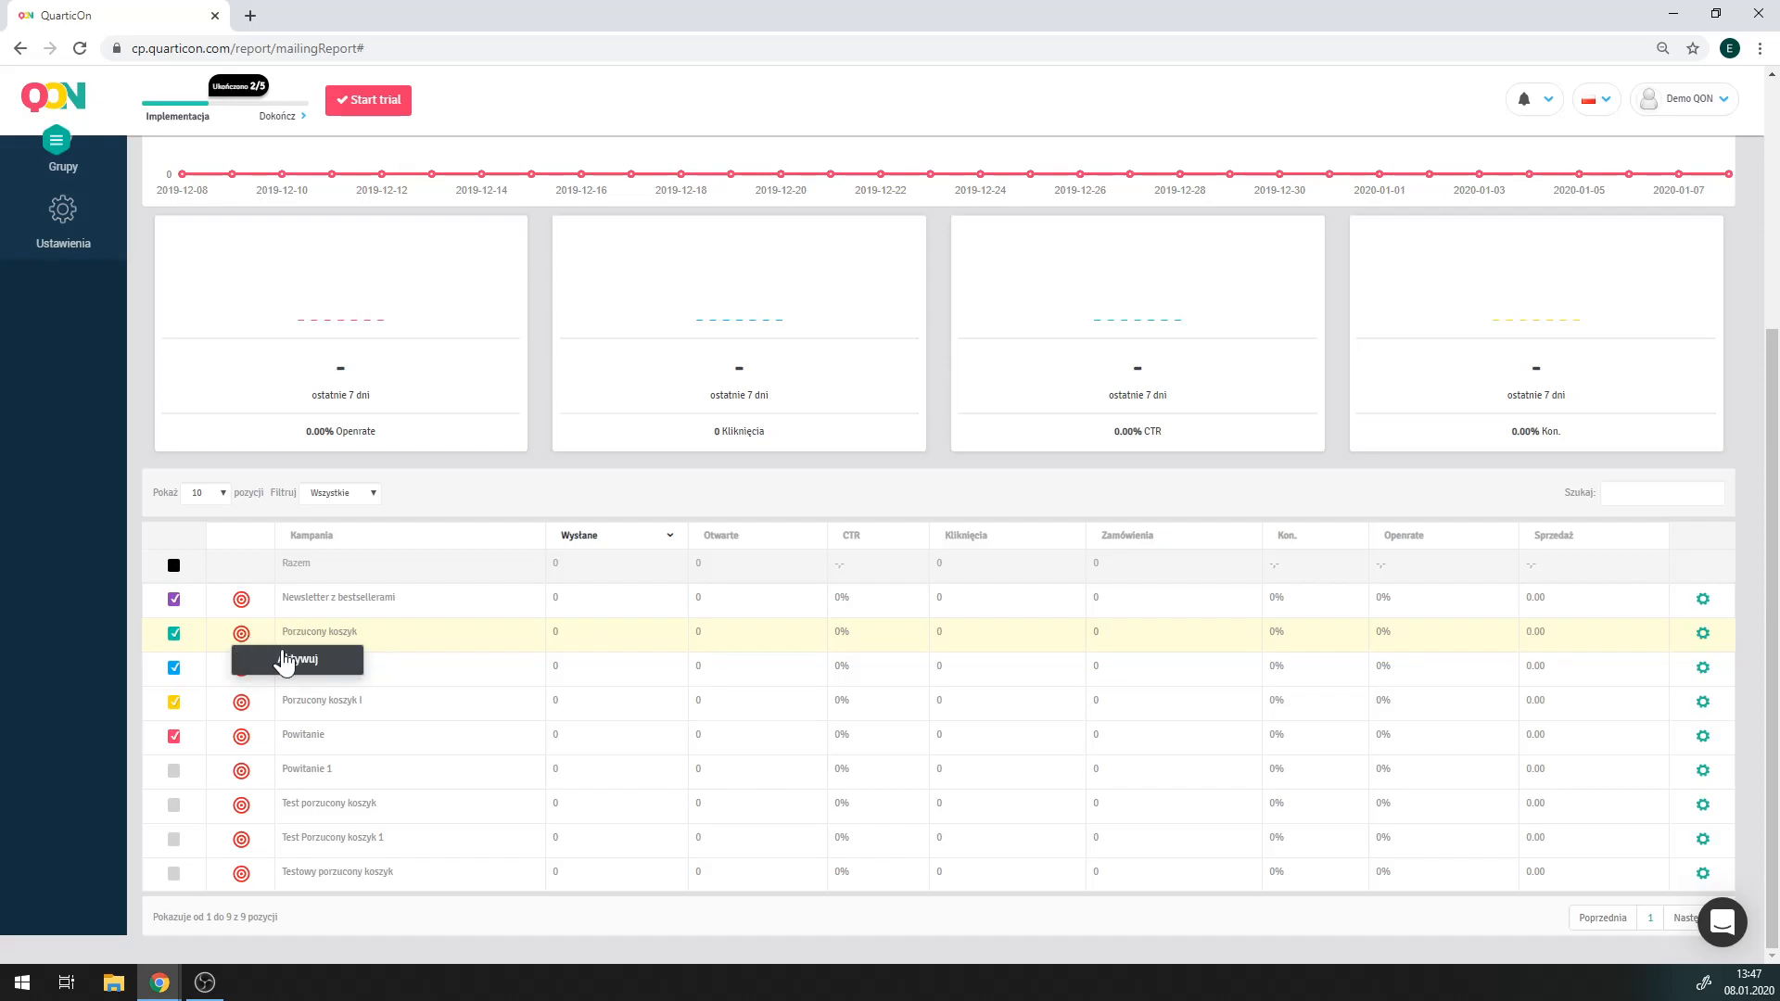